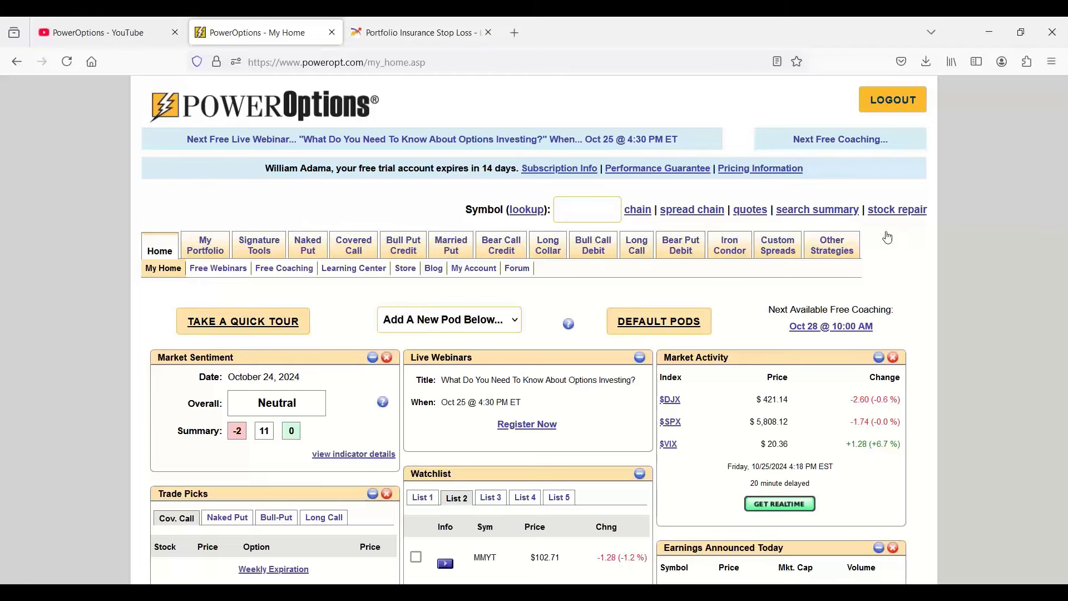
- Open the search tool for the covered call strategy
mouse_move(357, 252)
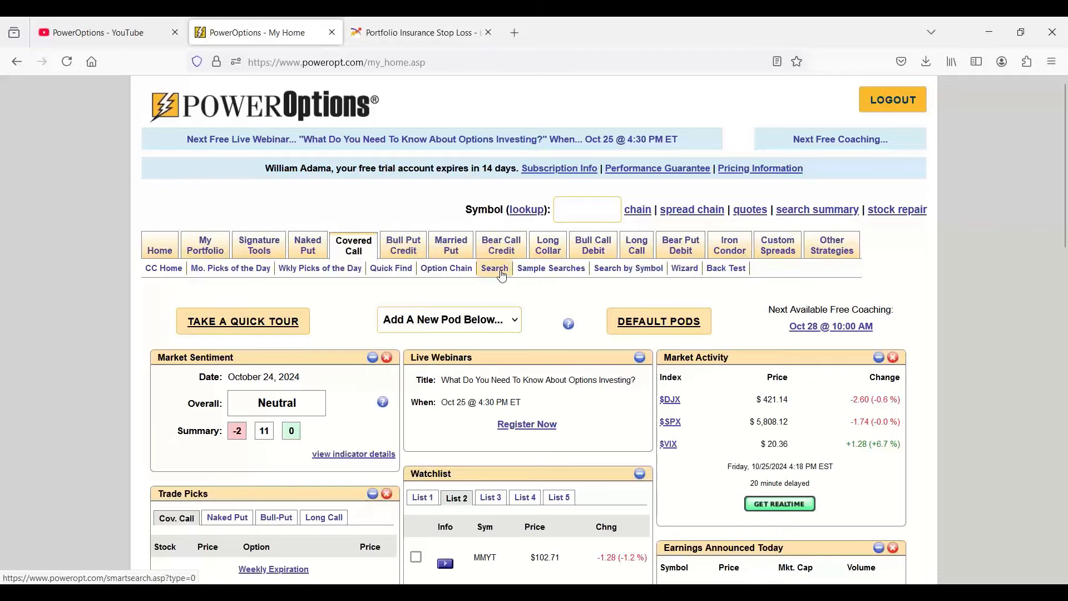
click(354, 245)
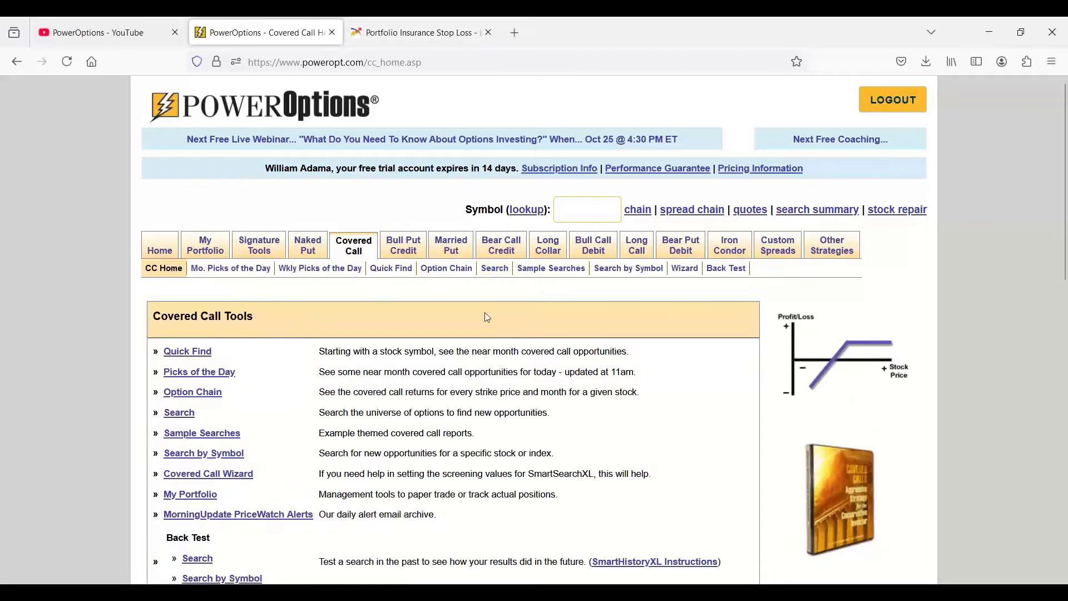
click(498, 271)
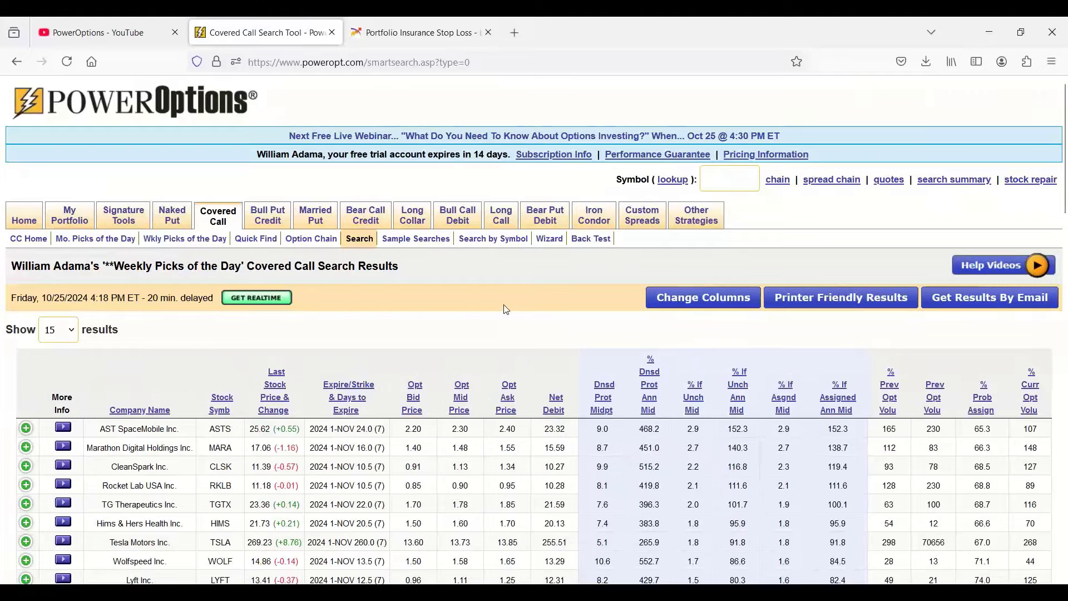
- Examine the Weekly Picks of the Day covered call results and their active filters, including the moving average, MACD cross and earnings criteria
scroll(507, 310, down, 8)
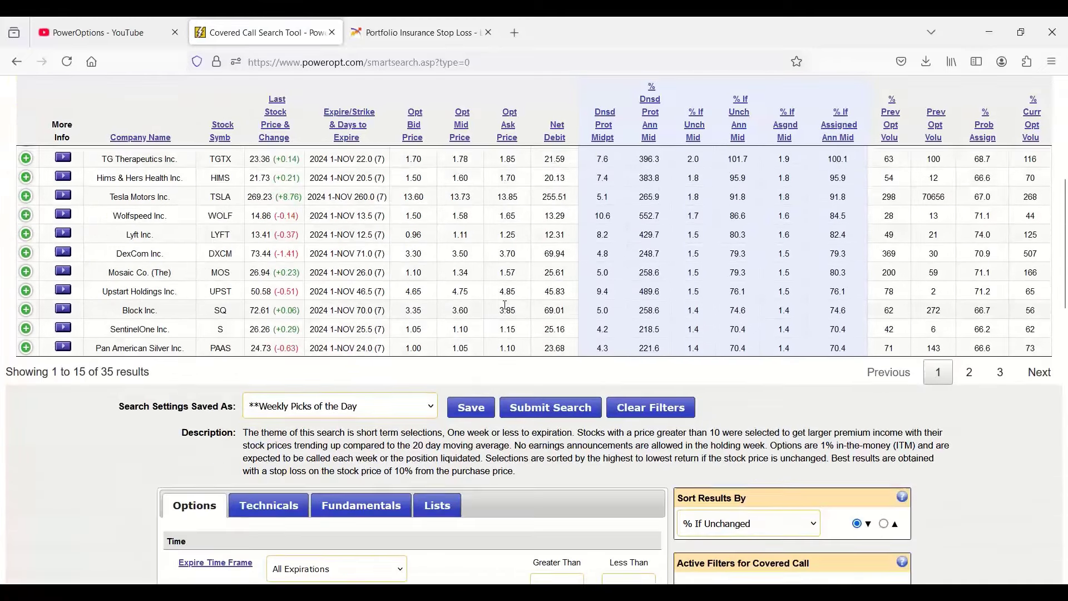
scroll(506, 310, down, 3)
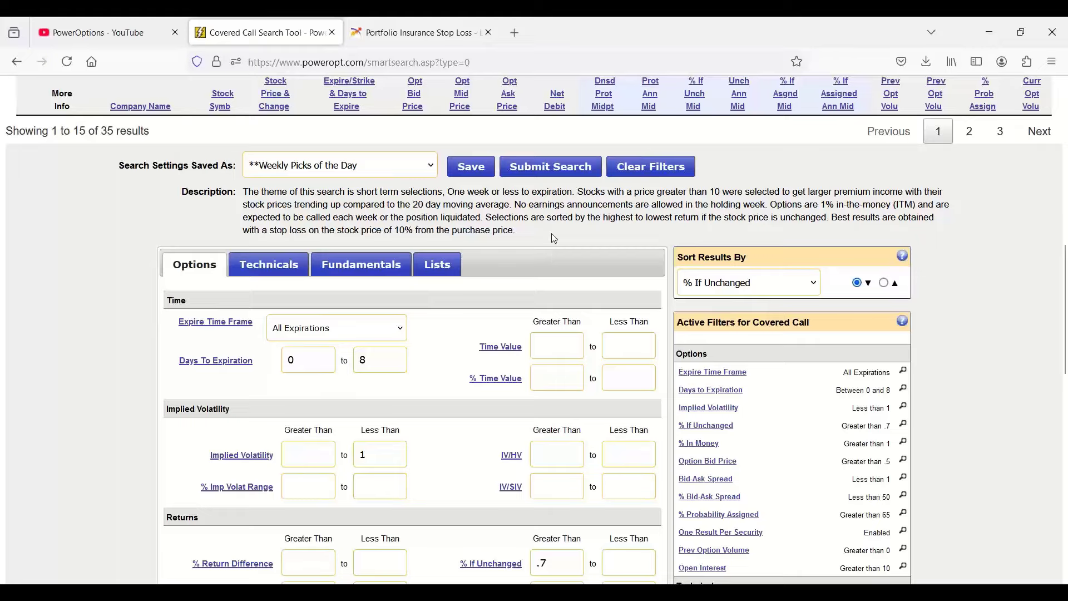
scroll(552, 232, up, 3)
scroll(552, 234, down, 3)
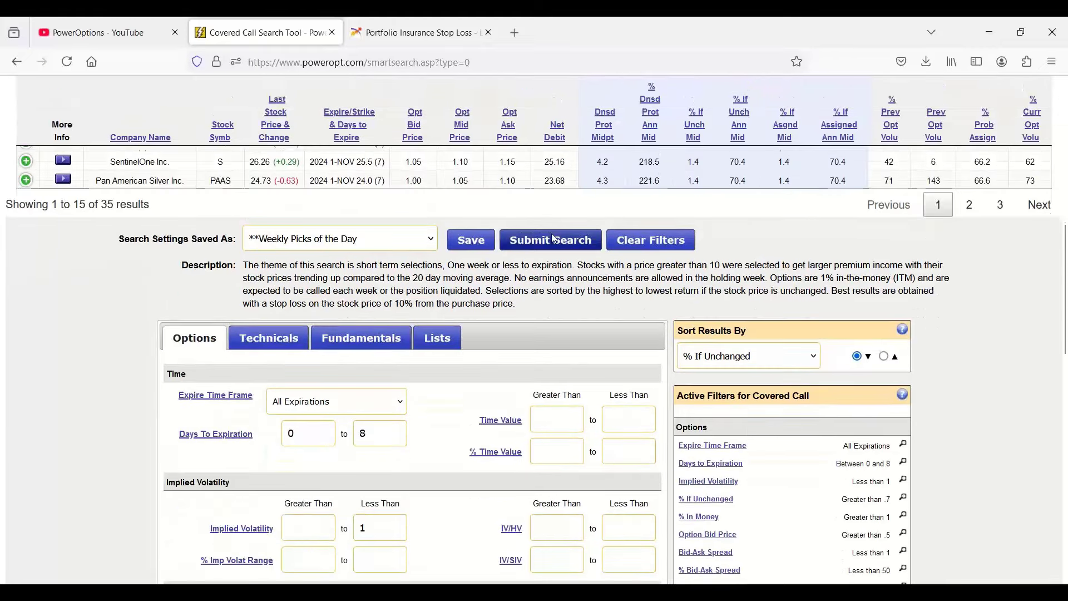
scroll(553, 236, down, 2)
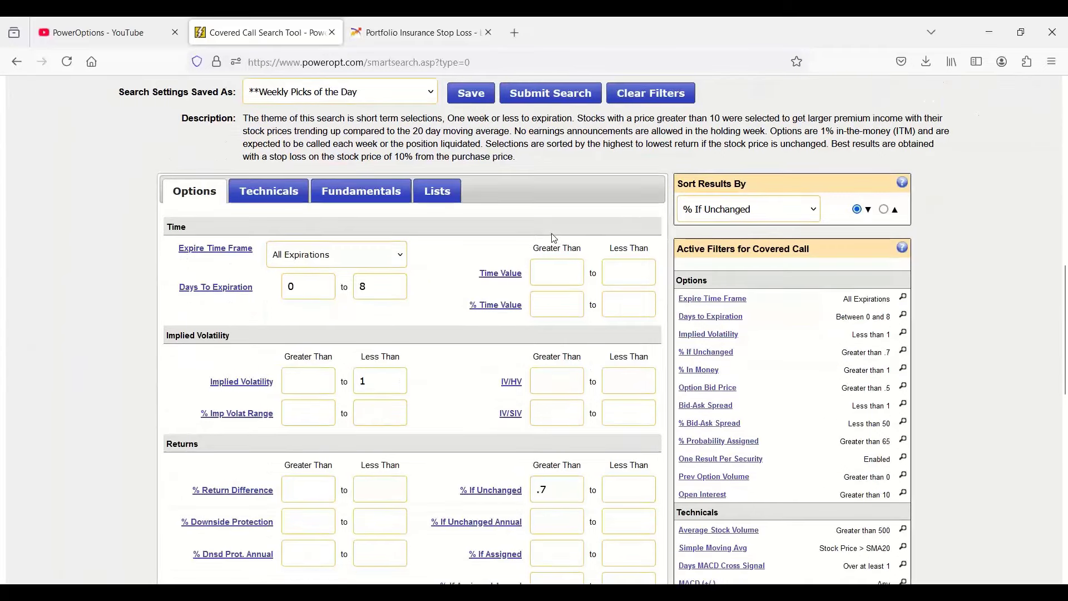
scroll(553, 238, down, 2)
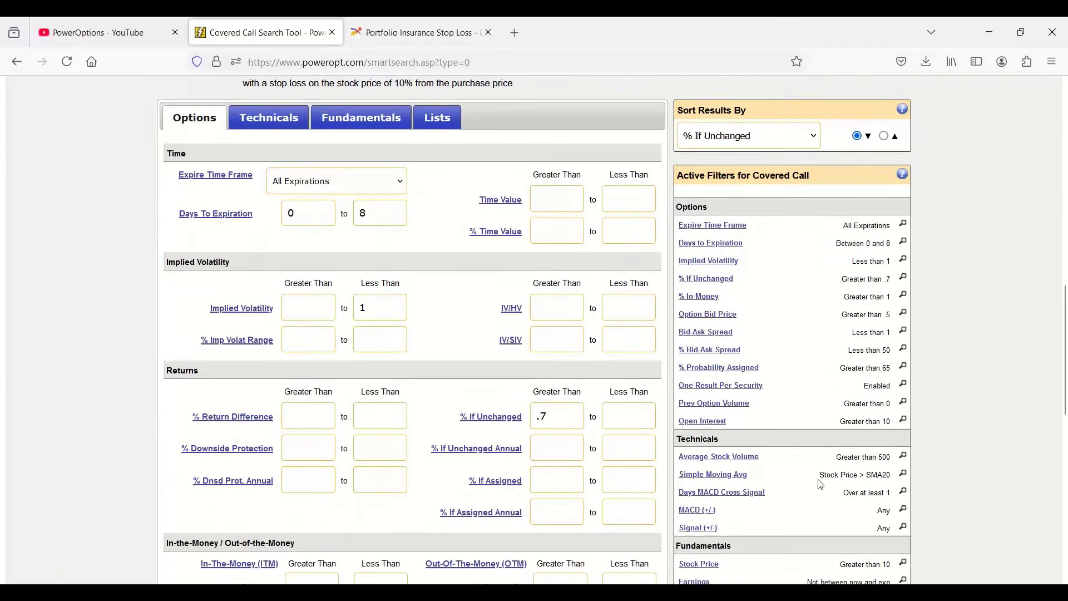
drag(821, 484, 895, 479)
click(833, 499)
drag(833, 500, 893, 497)
scroll(877, 487, down, 4)
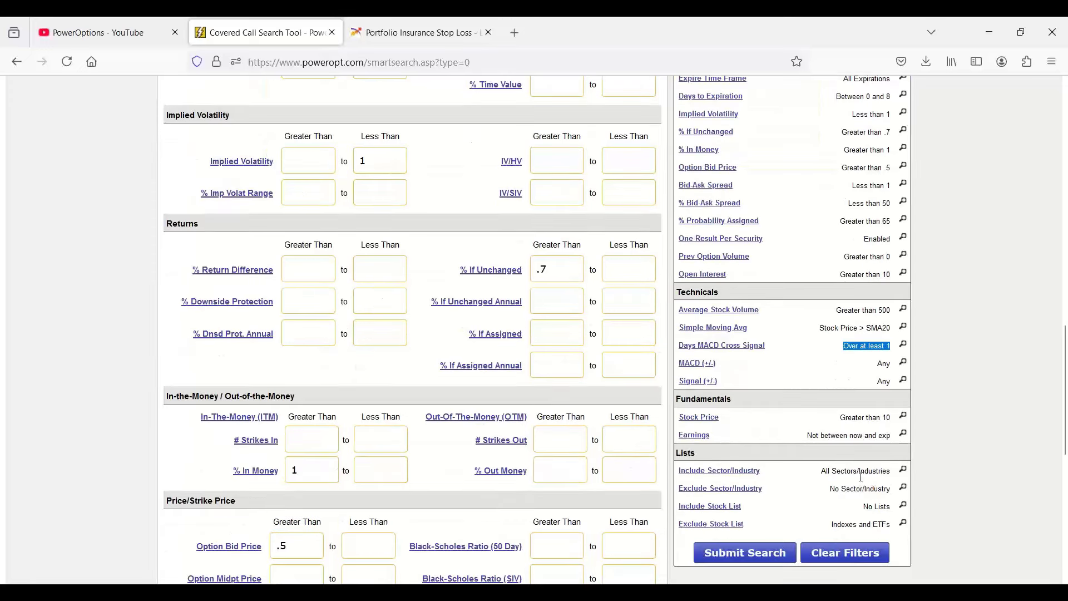
drag(807, 438, 896, 442)
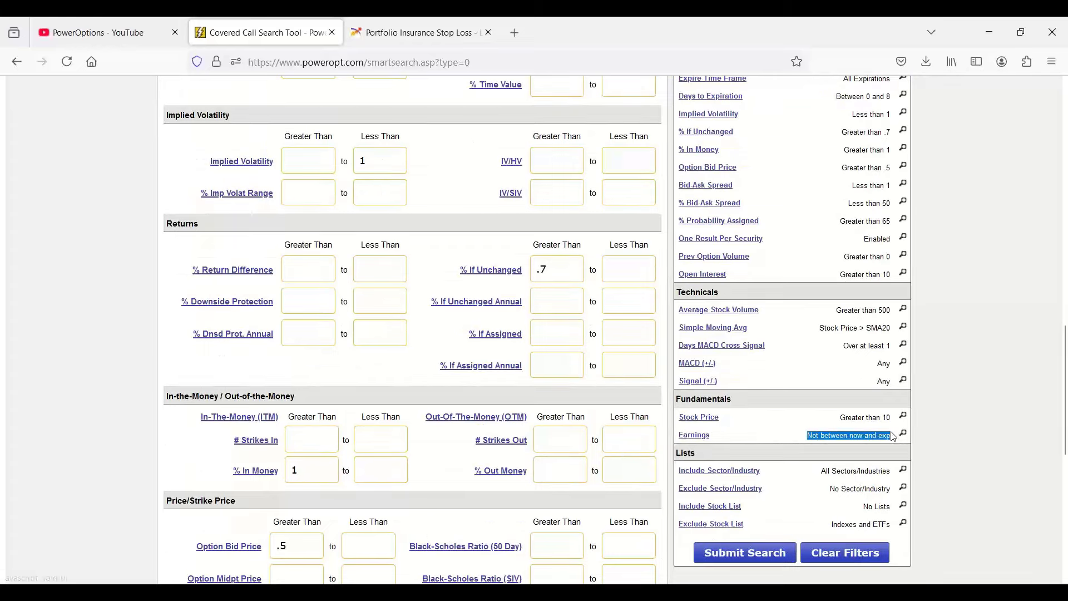
scroll(891, 432, up, 10)
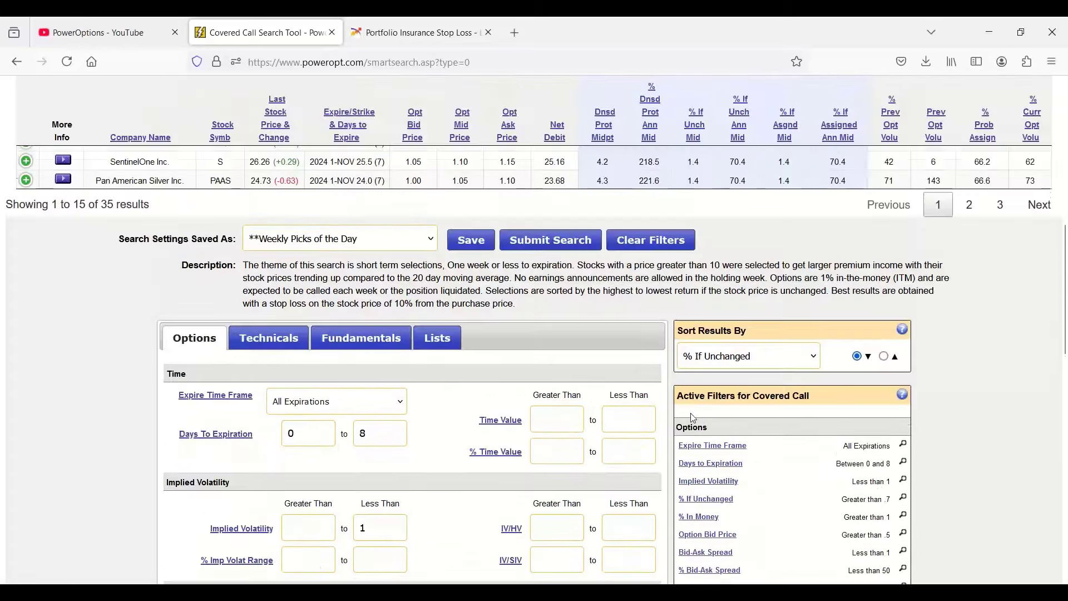
- Clear all search filters and limit Days To Expiration to between 0 and 8
click(661, 238)
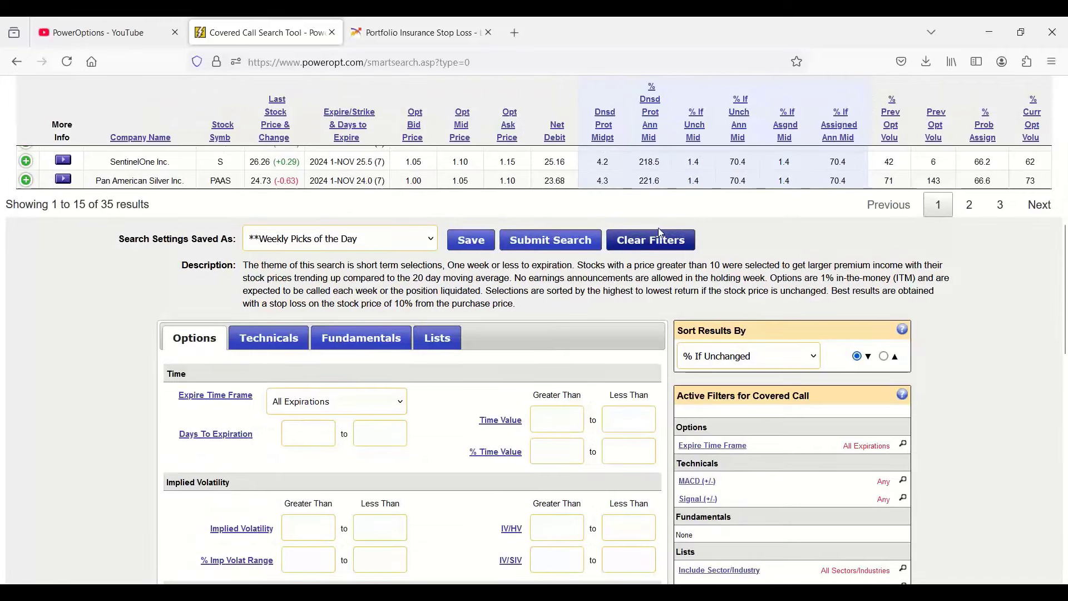
click(308, 437)
text(0)
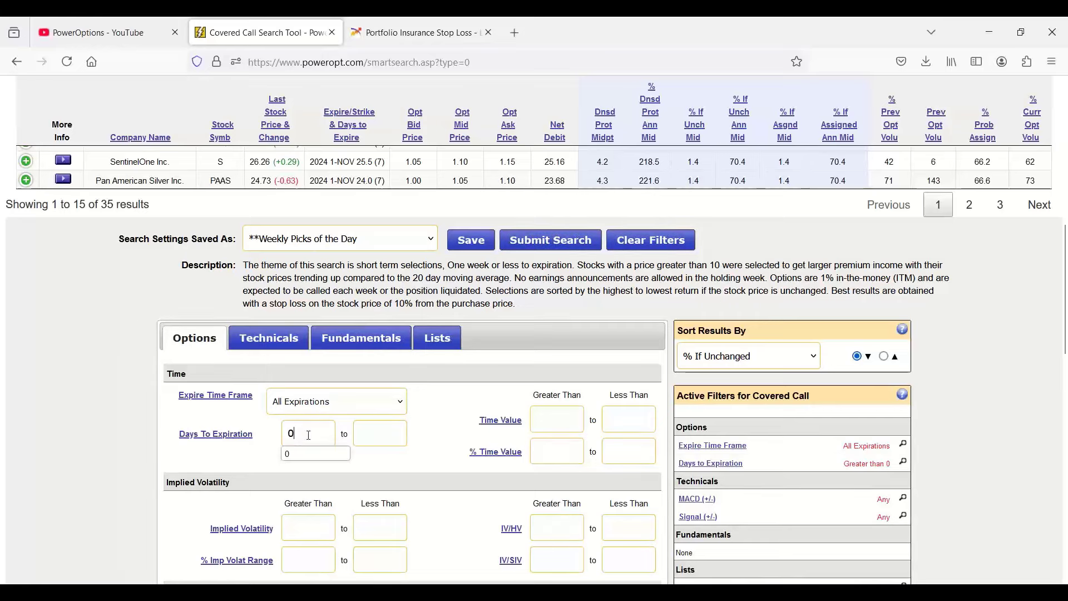
key(Tab)
text(8)
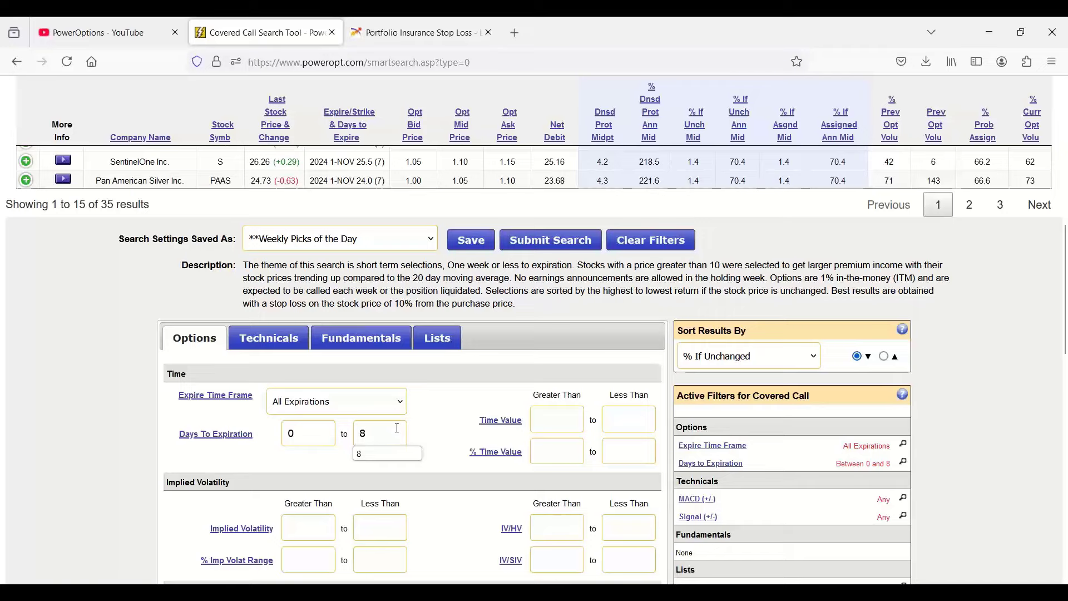
- Review the choices for the Expire Time Frame filter and choose All Expirations
scroll(397, 428, down, 3)
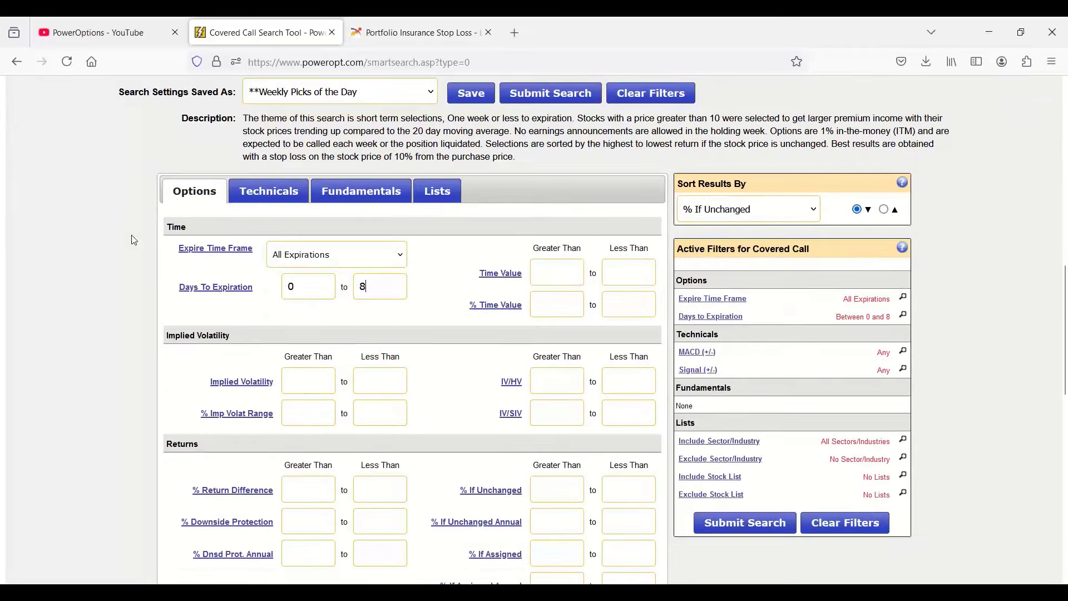
scroll(131, 235, down, 1)
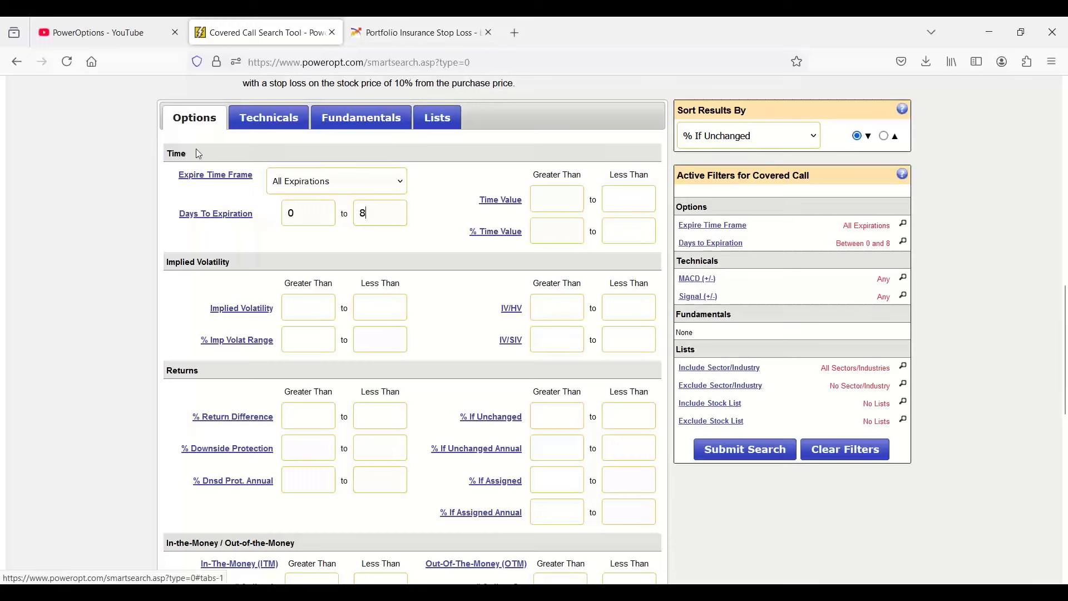
drag(196, 149, 146, 172)
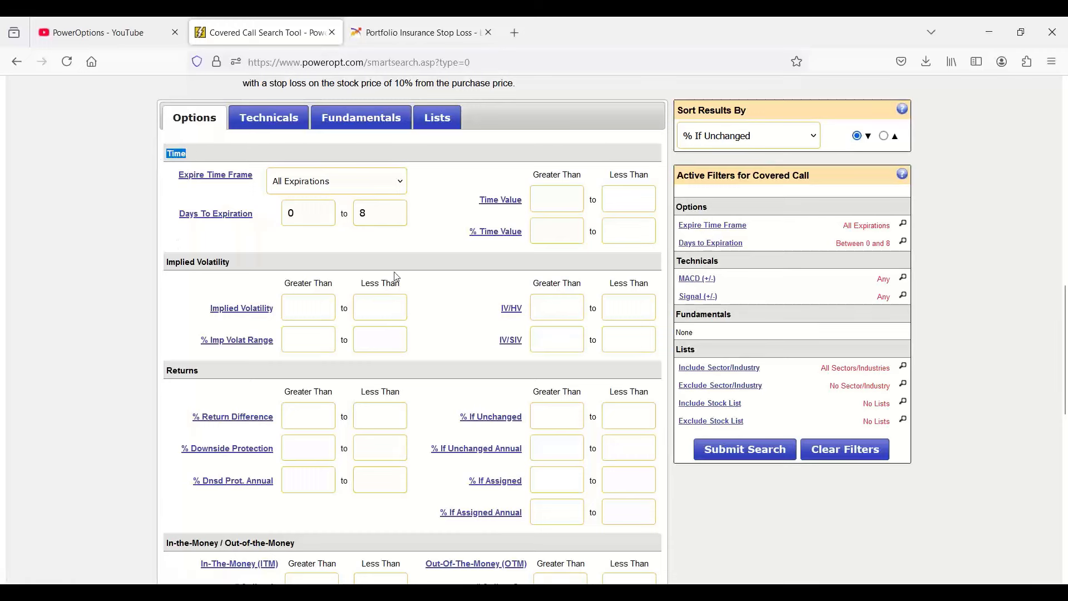
mouse_move(513, 239)
click(324, 186)
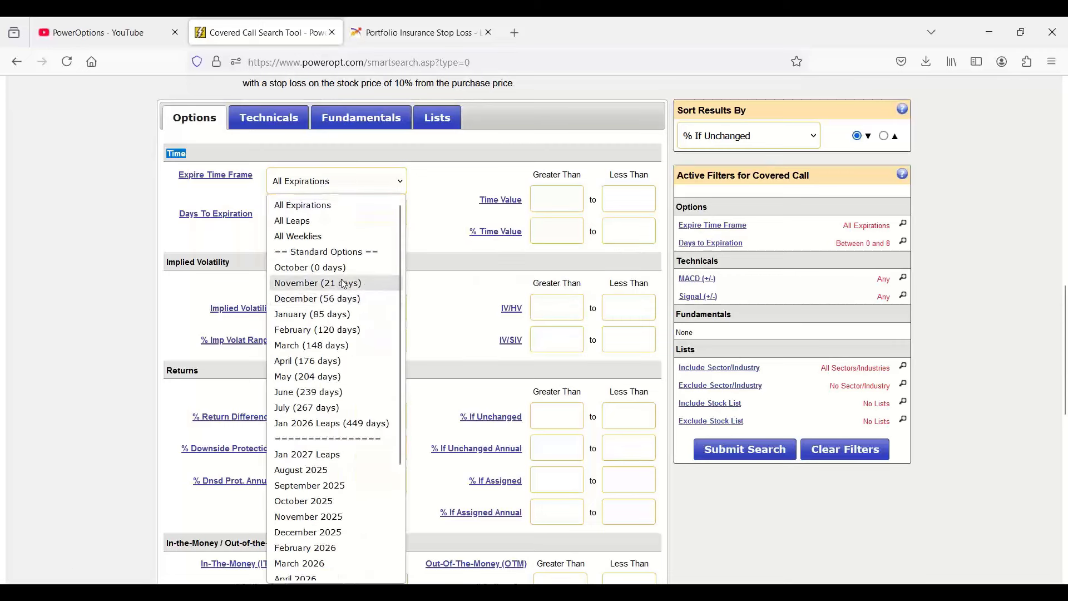
click(429, 203)
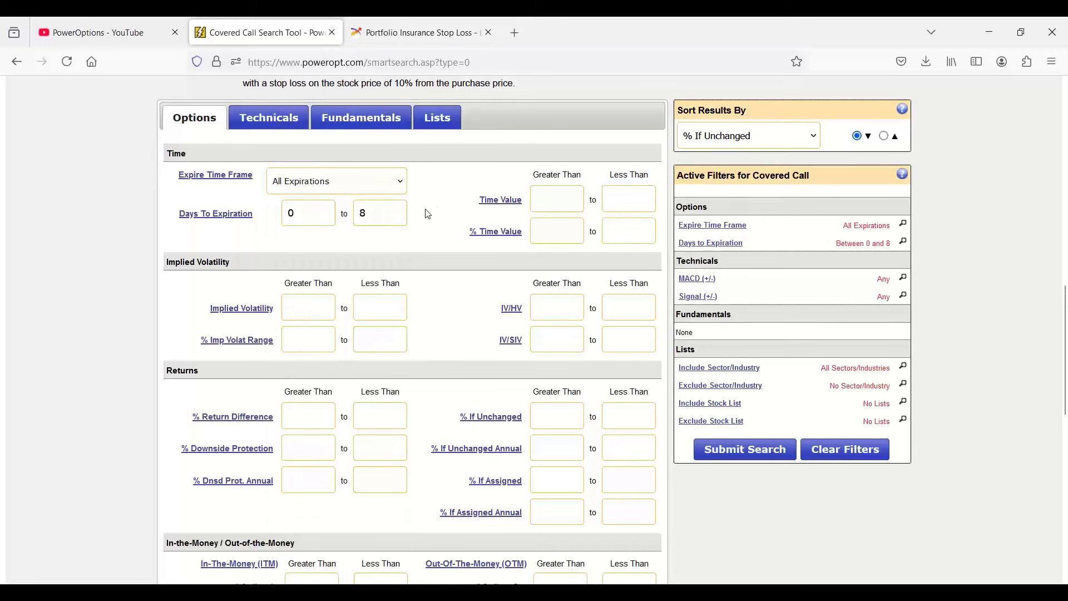
click(342, 189)
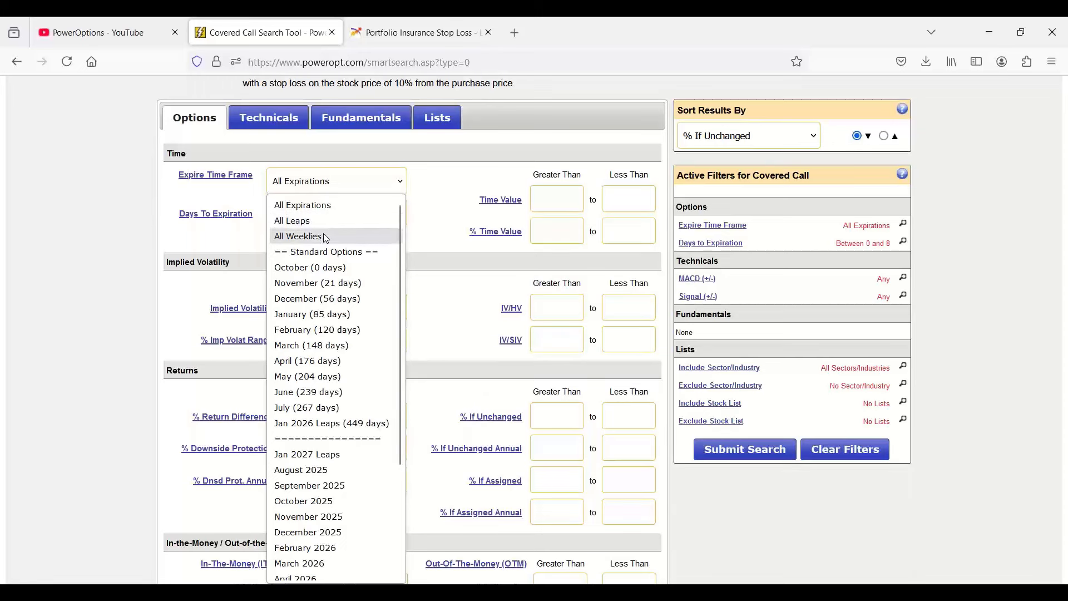
click(331, 206)
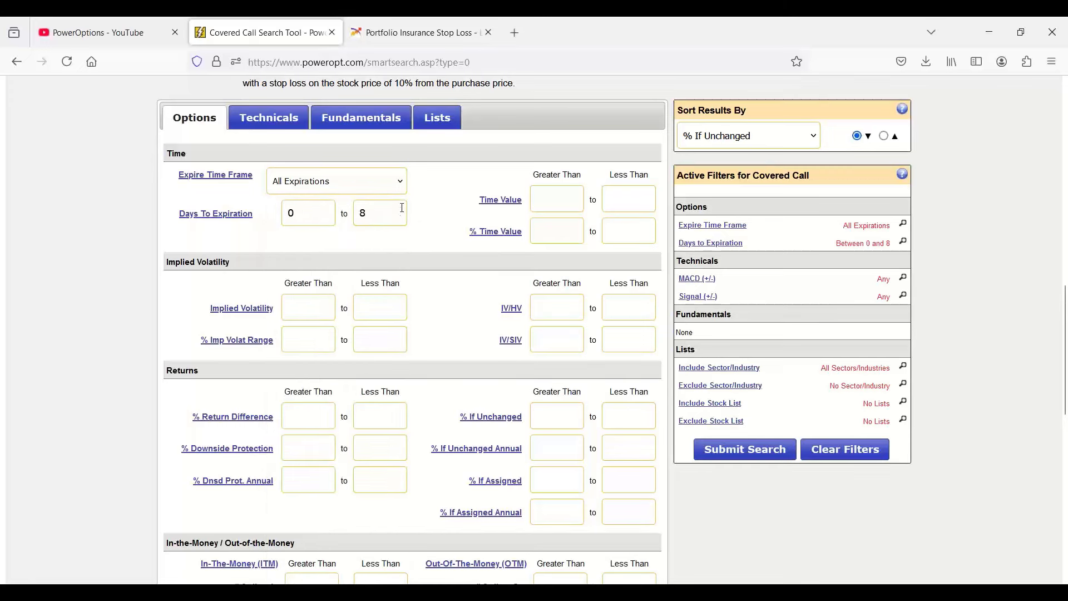
- Set the Implied Volatility filter to greater than 1.00
scroll(402, 208, down, 1)
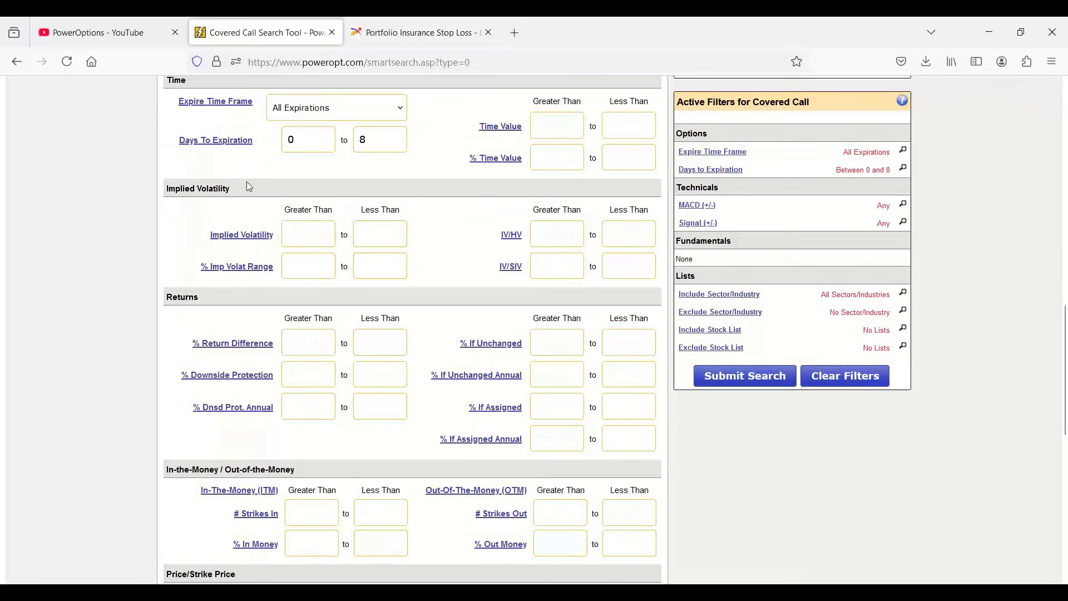
mouse_move(257, 240)
drag(368, 140, 350, 146)
click(319, 231)
text(1.0)
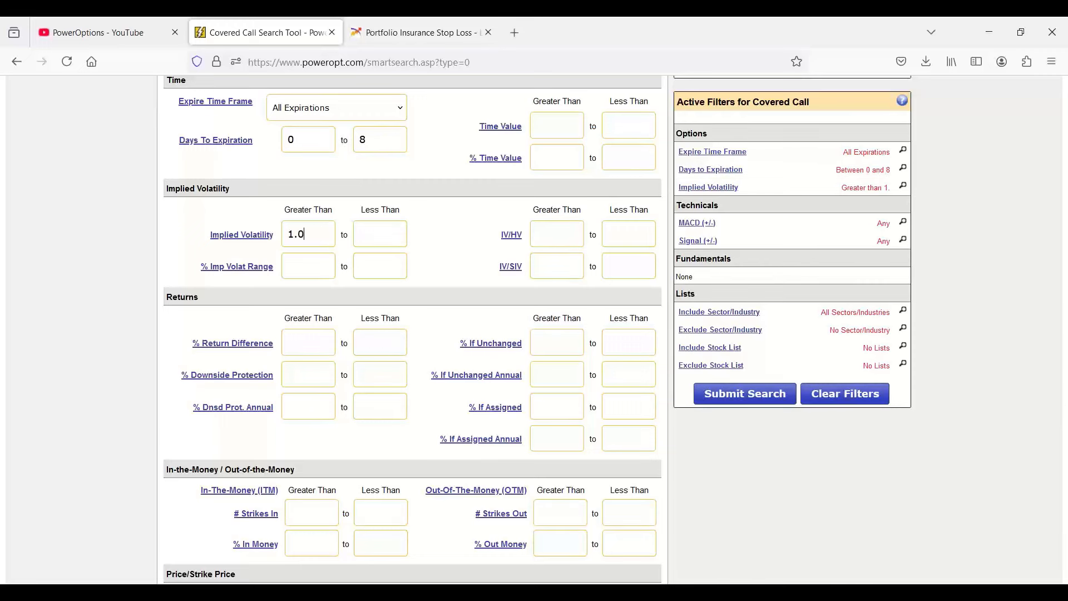
text(0)
- Set the IV/HV filter to greater than 1.2 and the IV/SIV filter to greater than 1
mouse_move(509, 244)
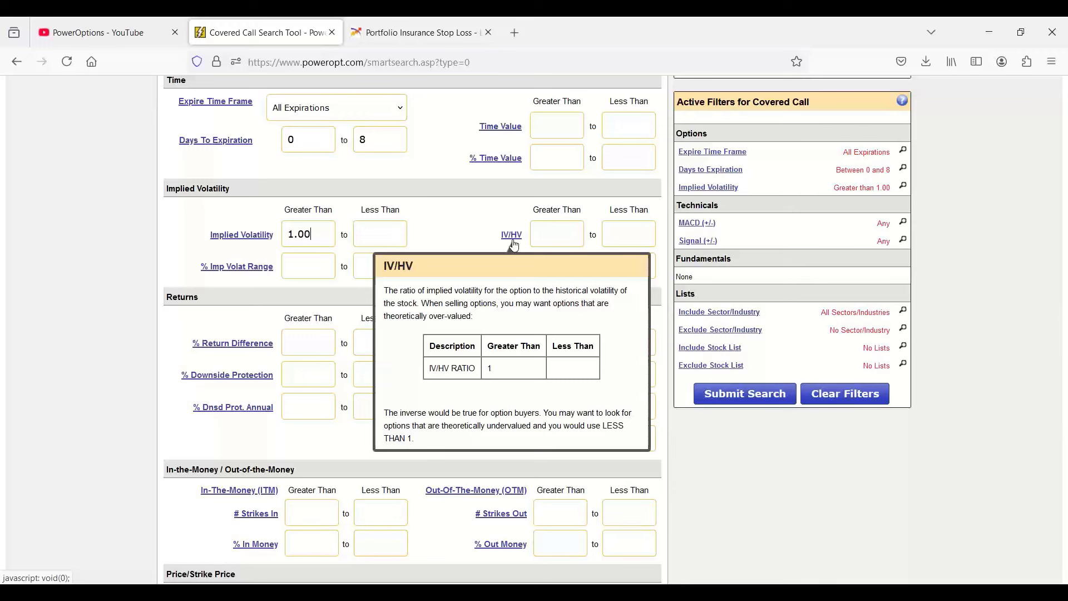
click(551, 236)
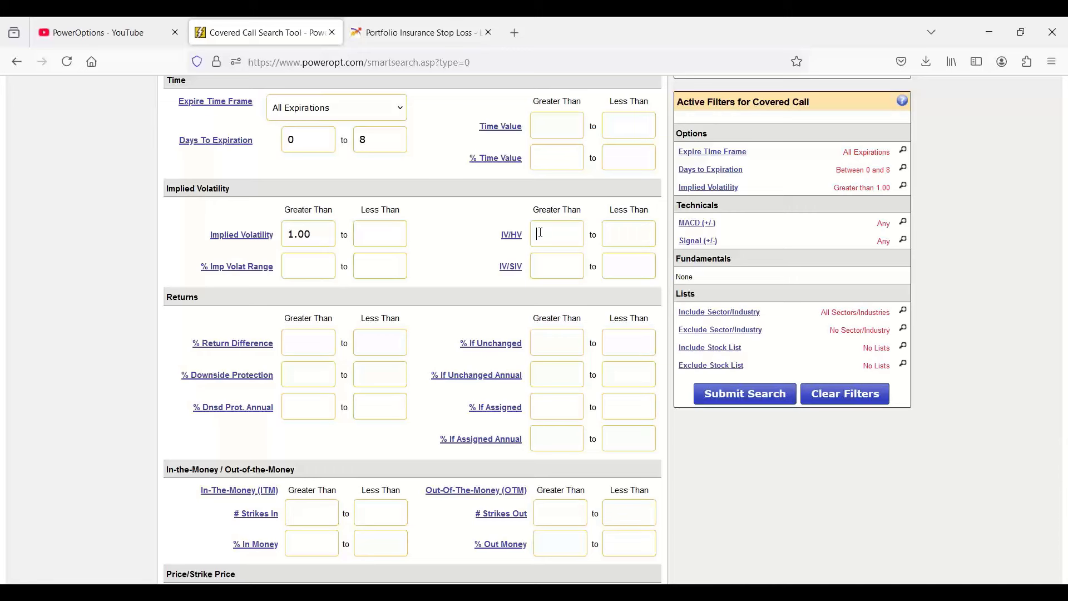
text(1.20)
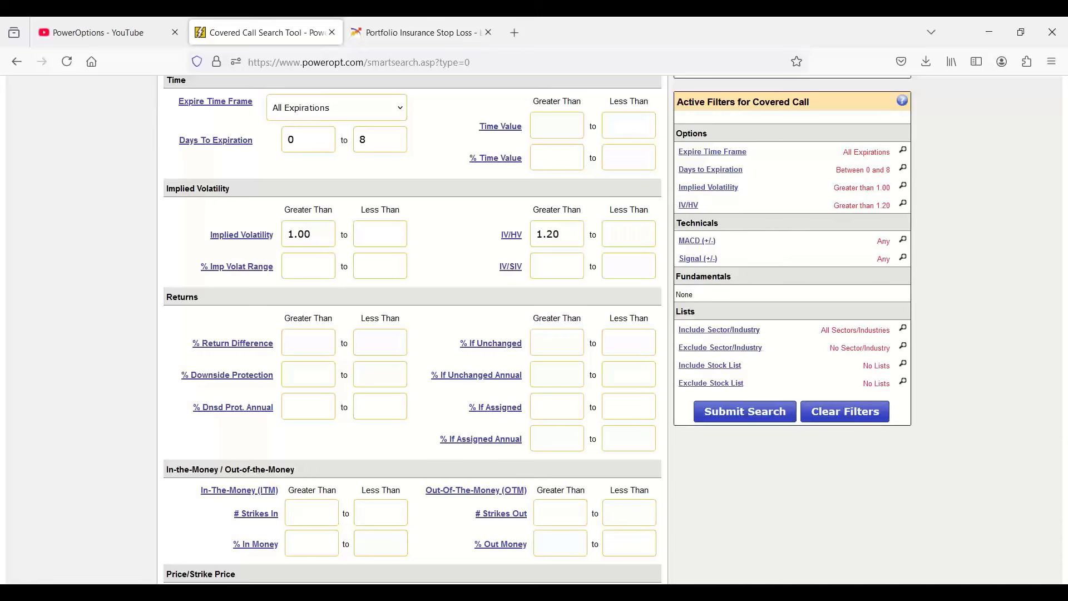
key(BackSpace)
click(510, 268)
text(1)
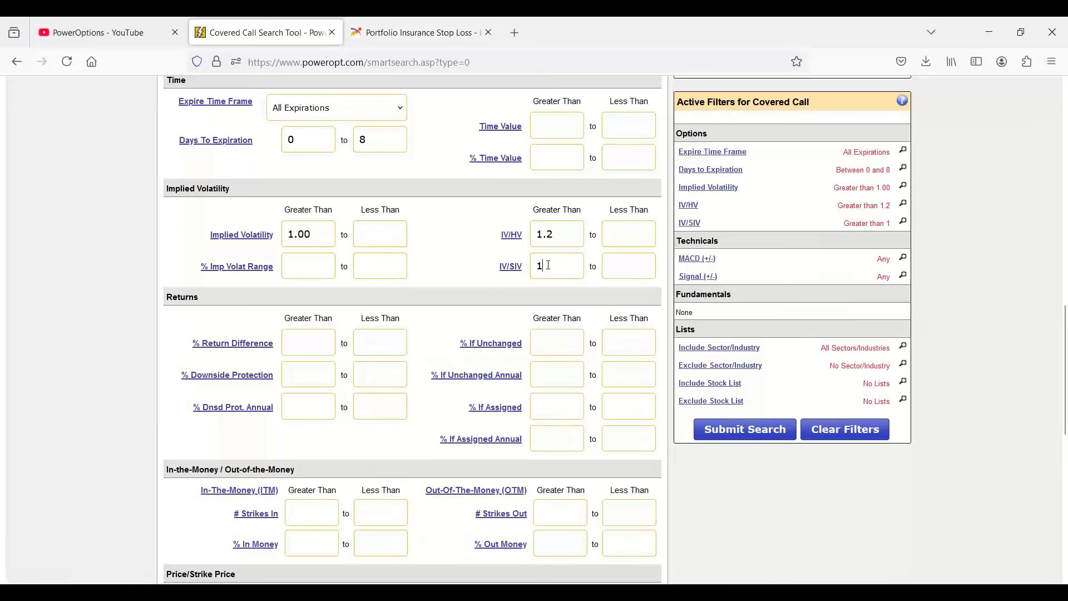
- Set the % In Money filter to greater than 2
scroll(479, 253, down, 2)
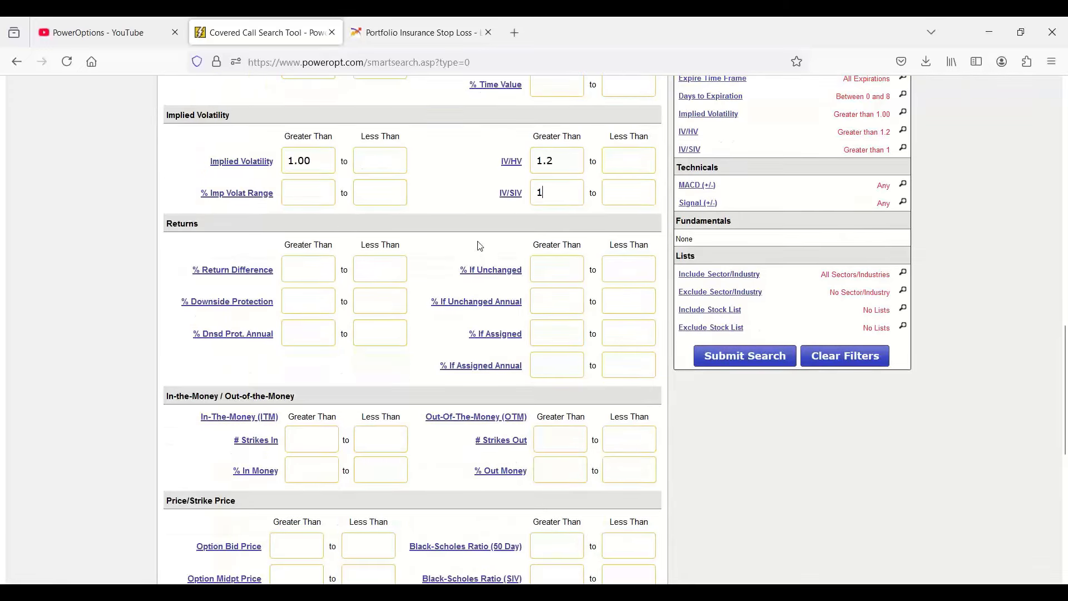
scroll(480, 246, down, 2)
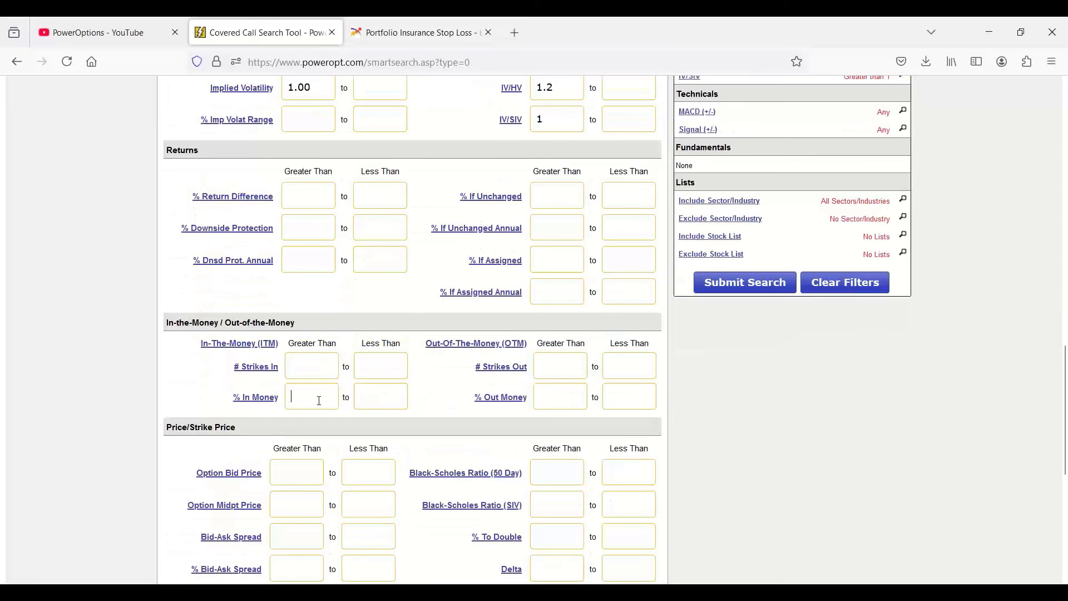
text(2)
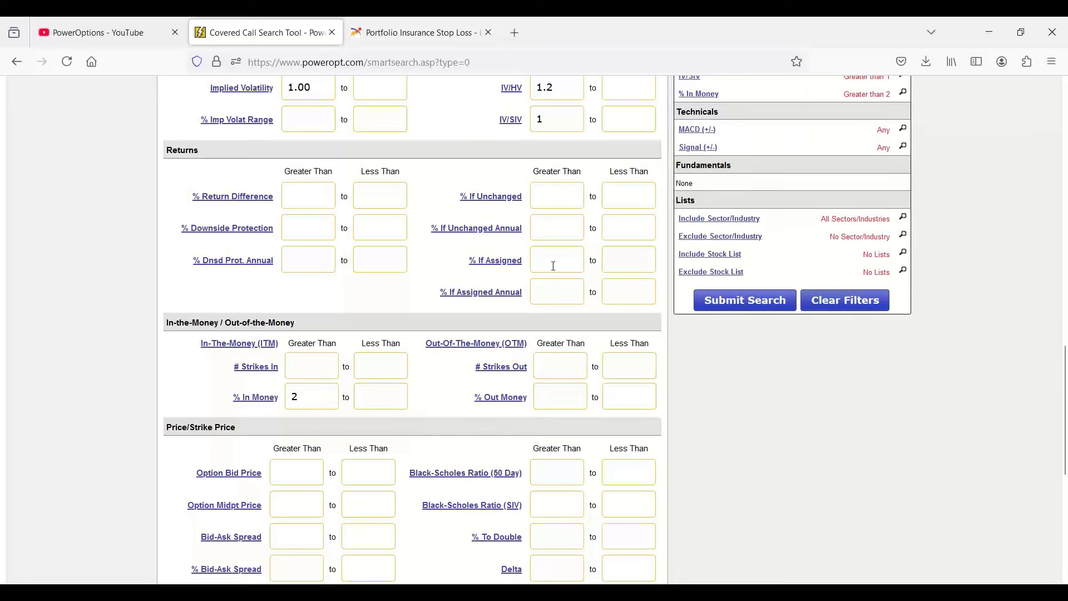
- Set the % If Assigned filter to greater than .8 and % Downside Protection to greater than 4
text(.8)
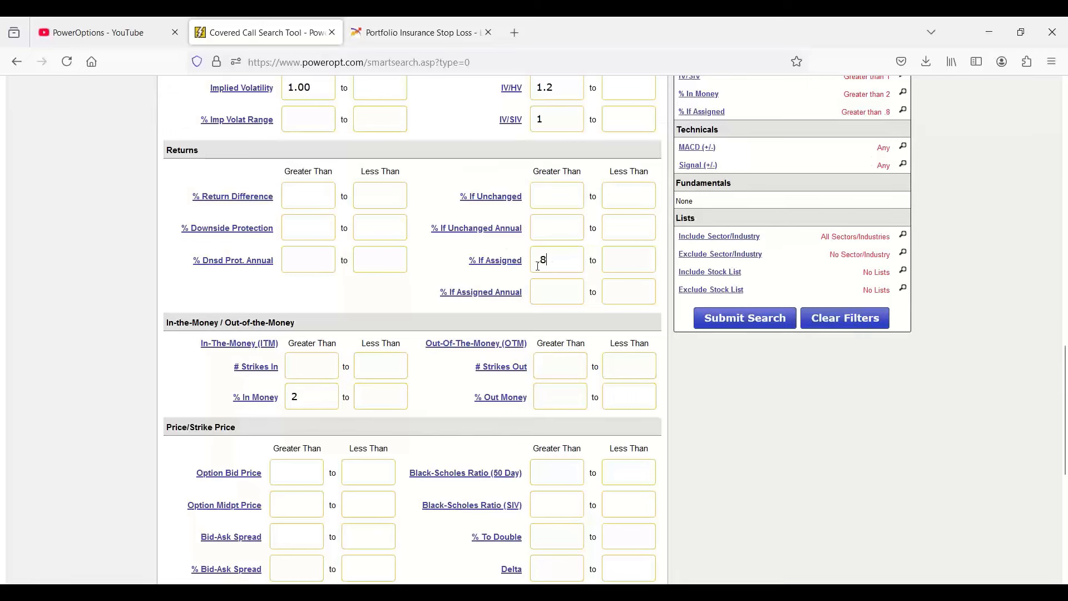
click(506, 268)
text(4)
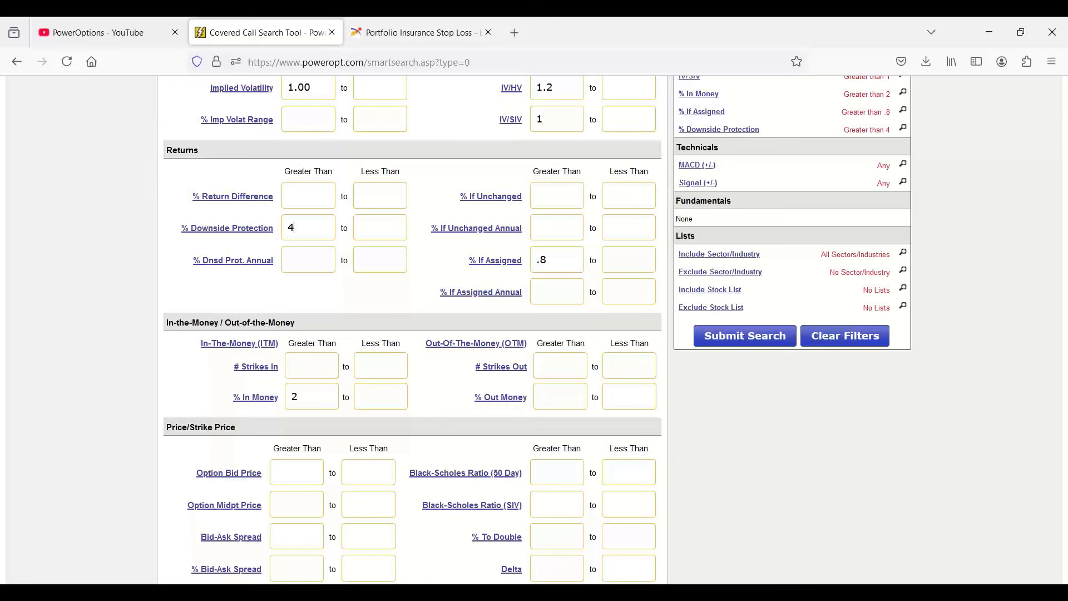
- Review the minimums entered for Implied Volatility, IV/HV and IV/SIV
scroll(293, 227, up, 3)
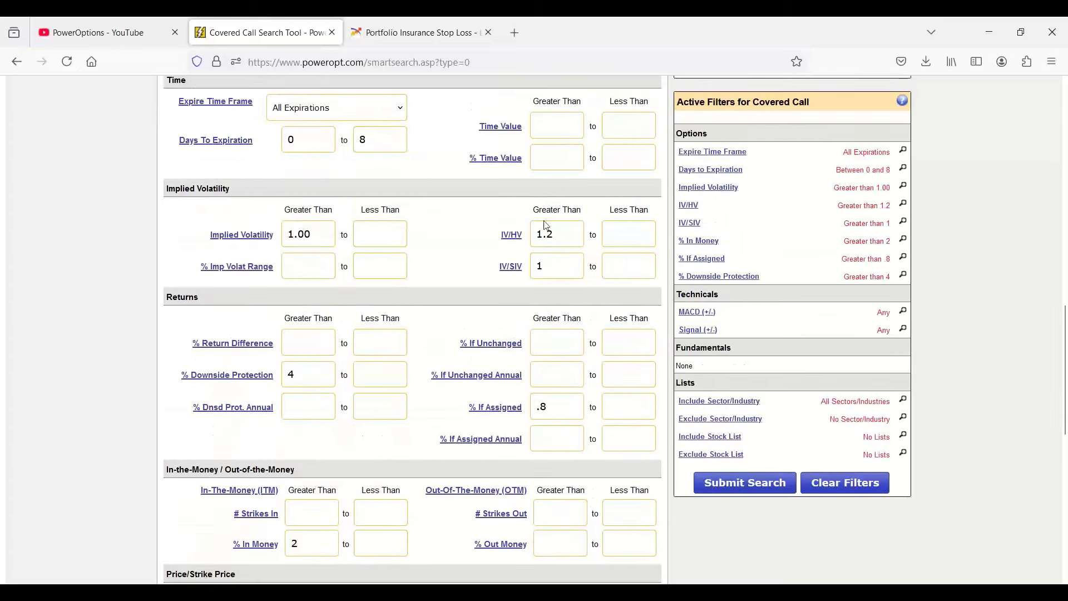
drag(555, 235, 508, 239)
drag(317, 234, 261, 239)
scroll(395, 284, down, 2)
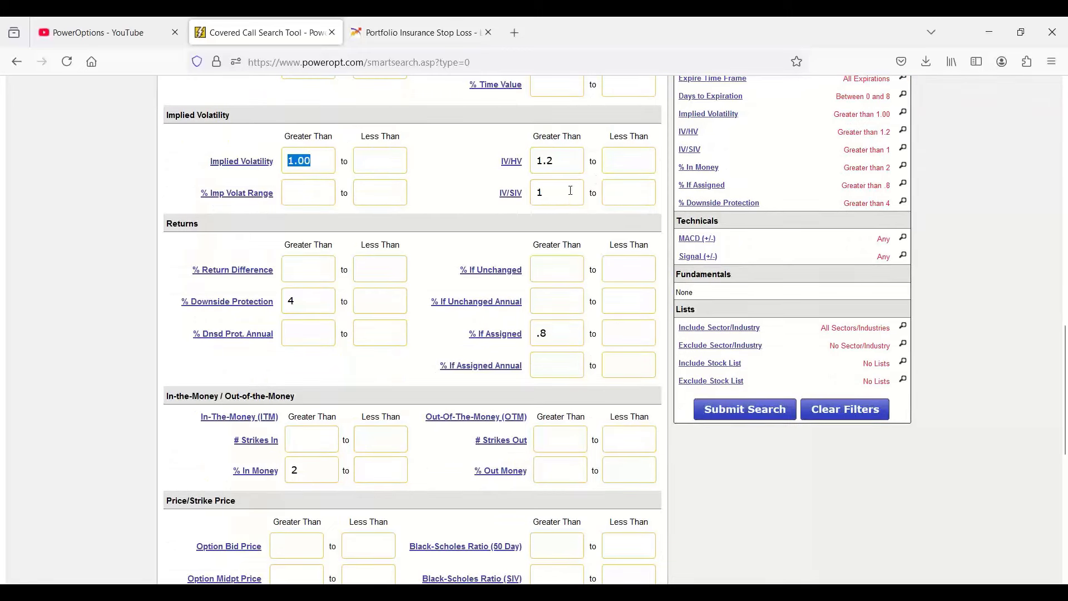
drag(569, 192, 535, 195)
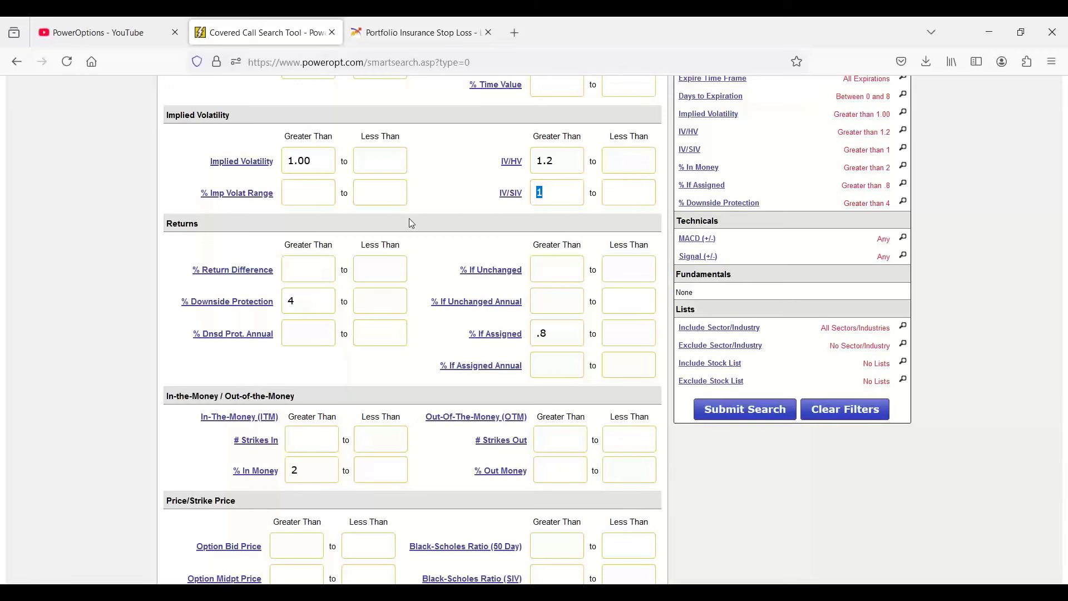
- Set the Black-Scholes Ratio (50 Day) filter to greater than 1.15
scroll(412, 219, down, 4)
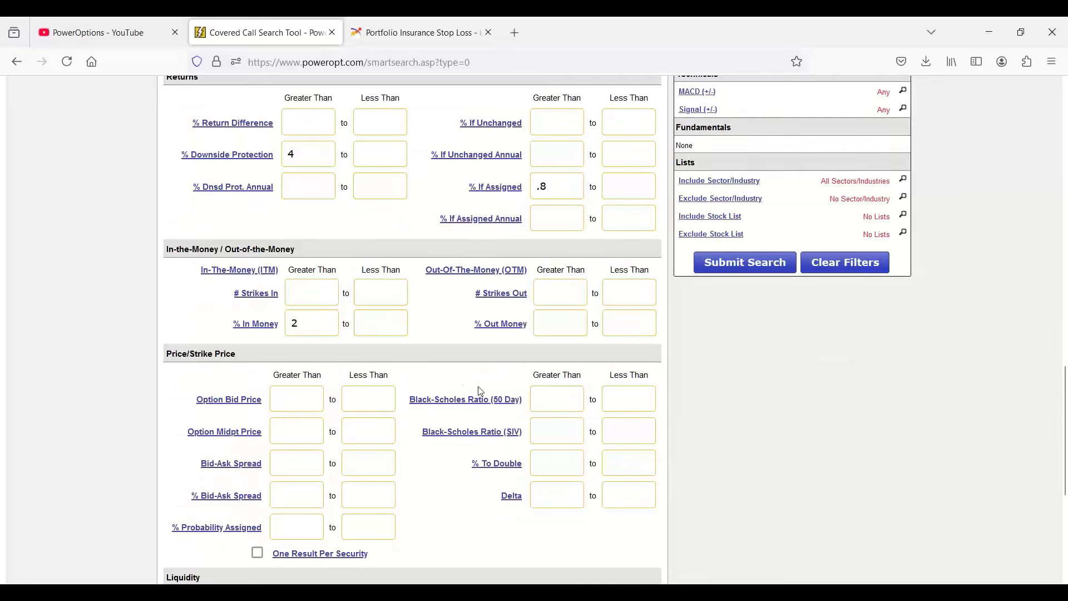
click(483, 401)
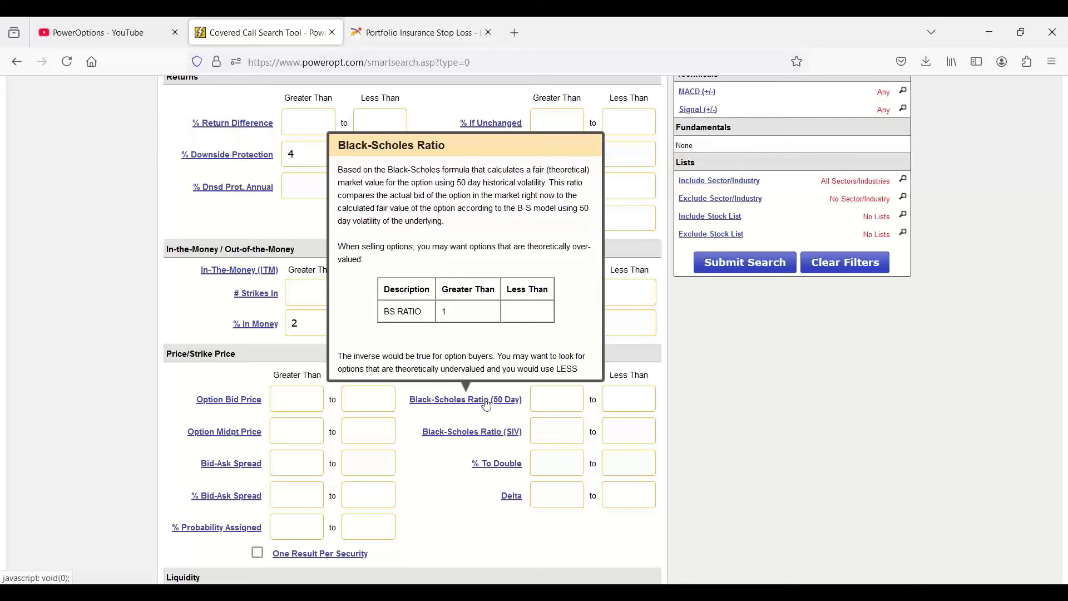
text(1.1)
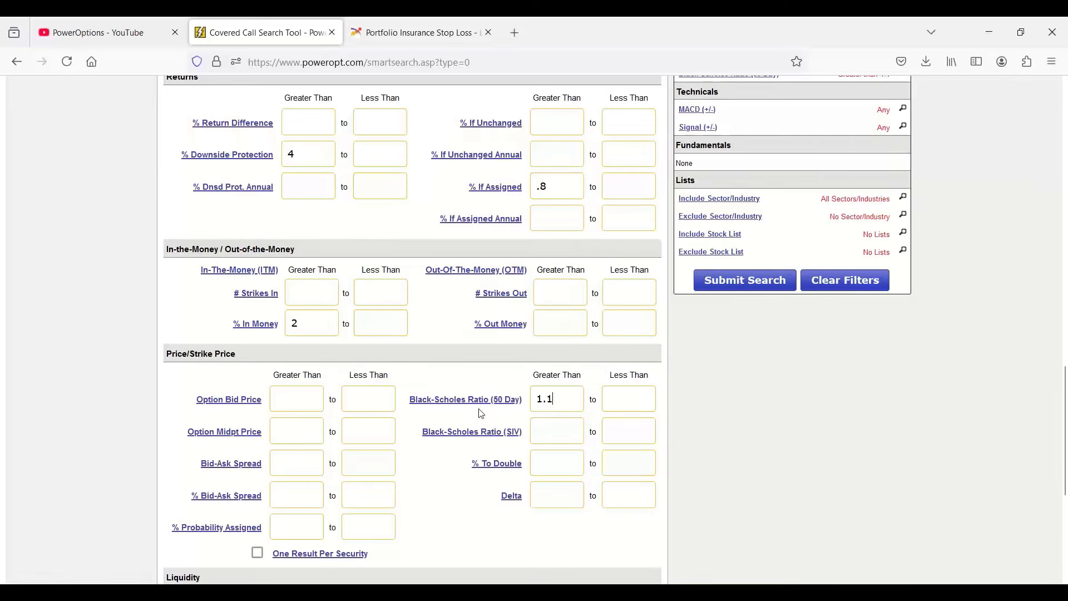
mouse_move(488, 409)
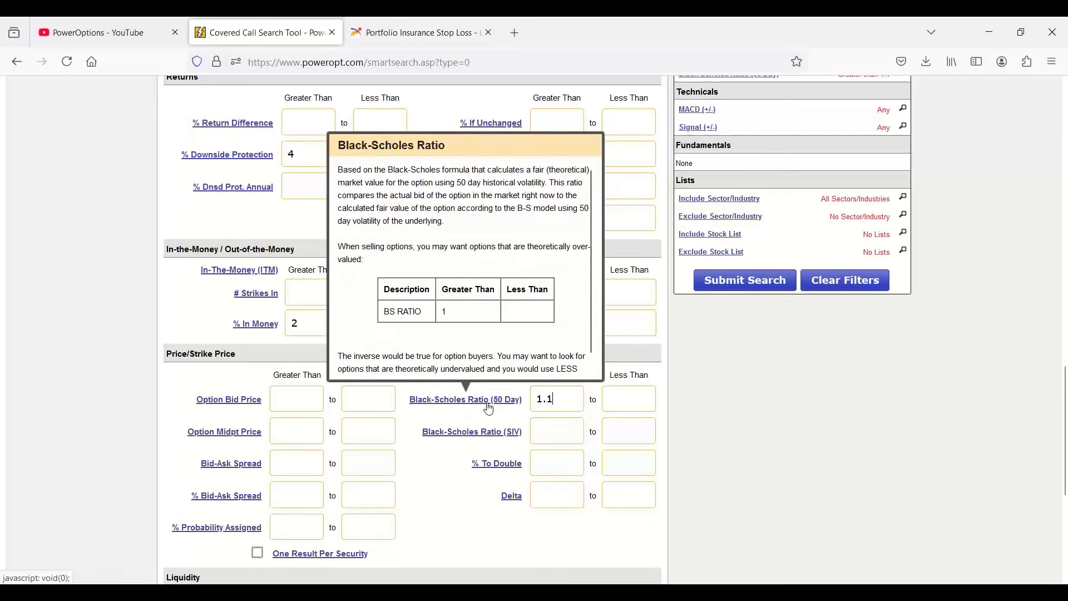
drag(537, 399, 548, 400)
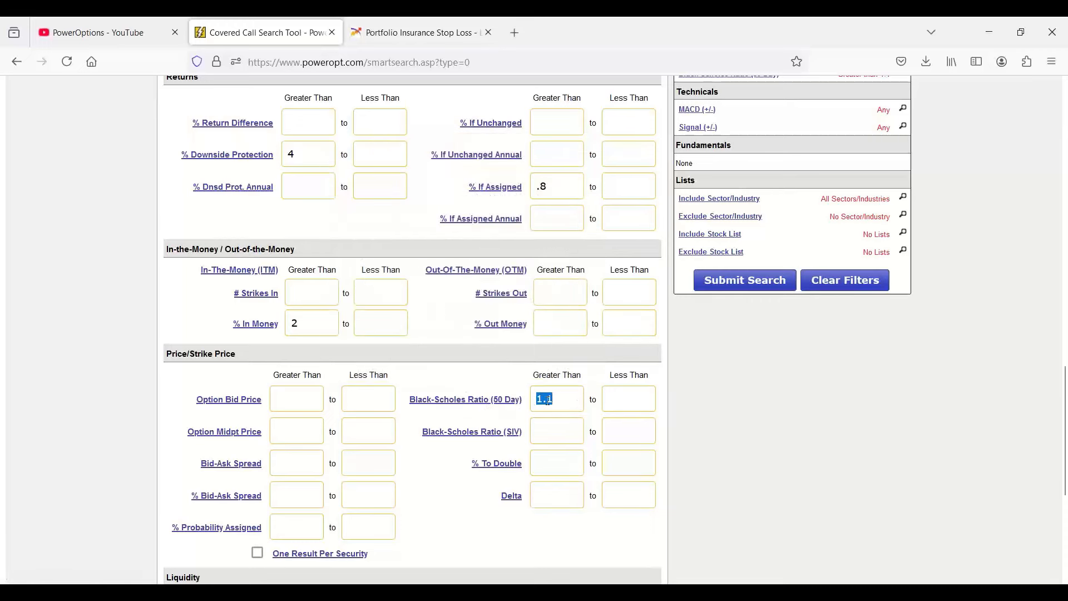
click(553, 400)
text(5)
- Set the Black-Scholes Ratio (SIV) filter to greater than 1
scroll(551, 404, down, 2)
mouse_move(504, 370)
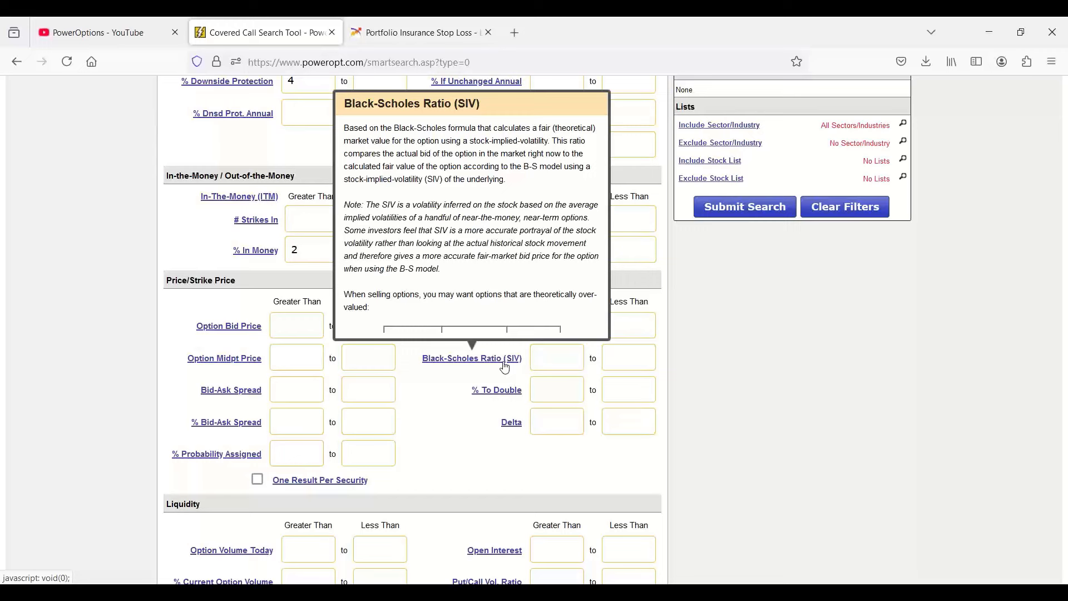
click(545, 358)
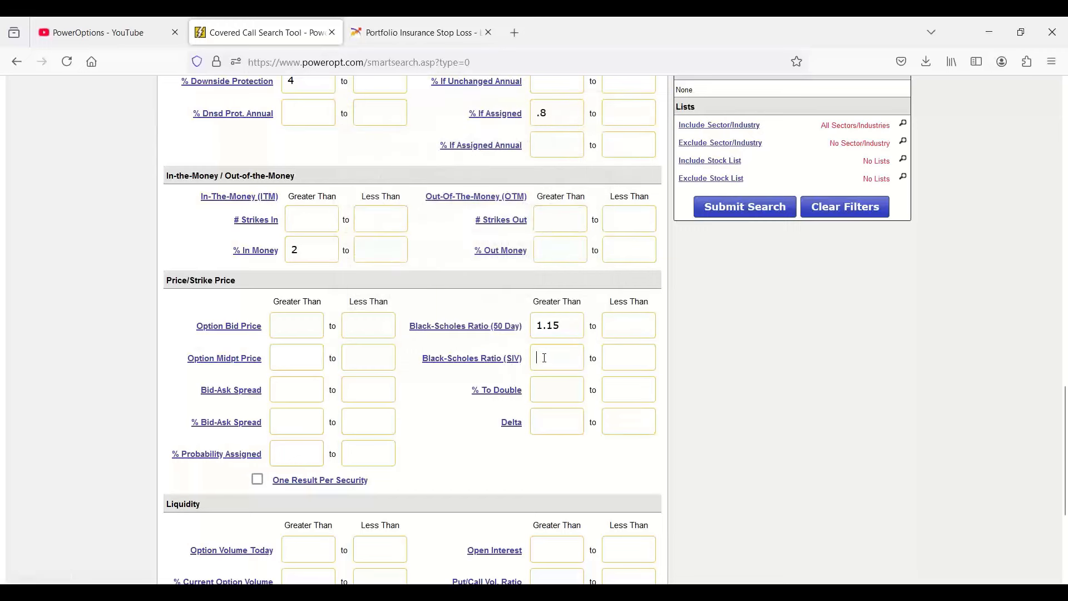
text(1)
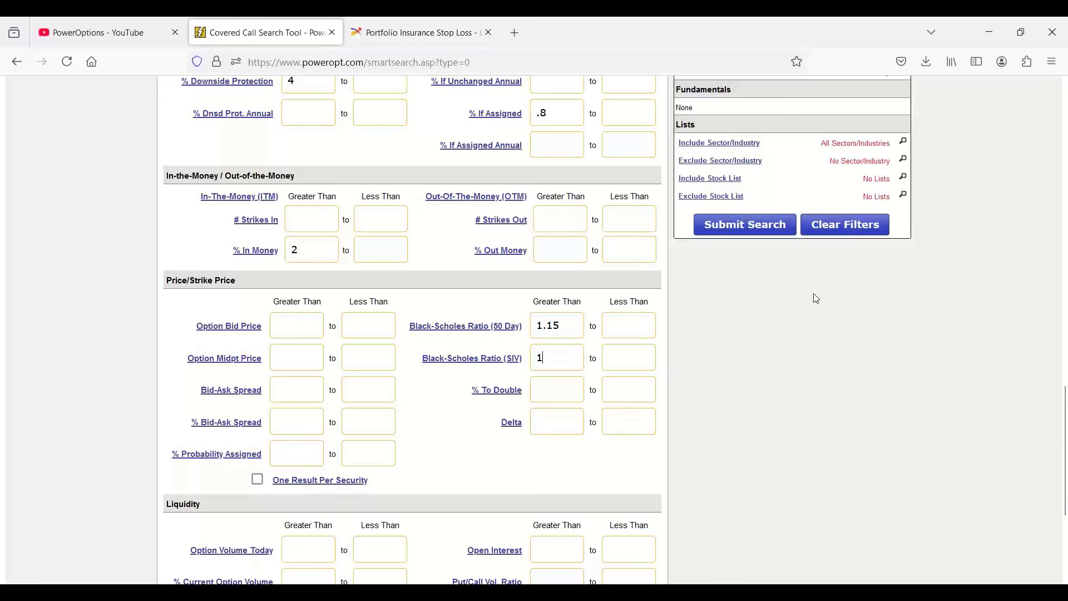
- Set the Option Bid Price and Open Interest filters to greater than 0
scroll(802, 306, down, 2)
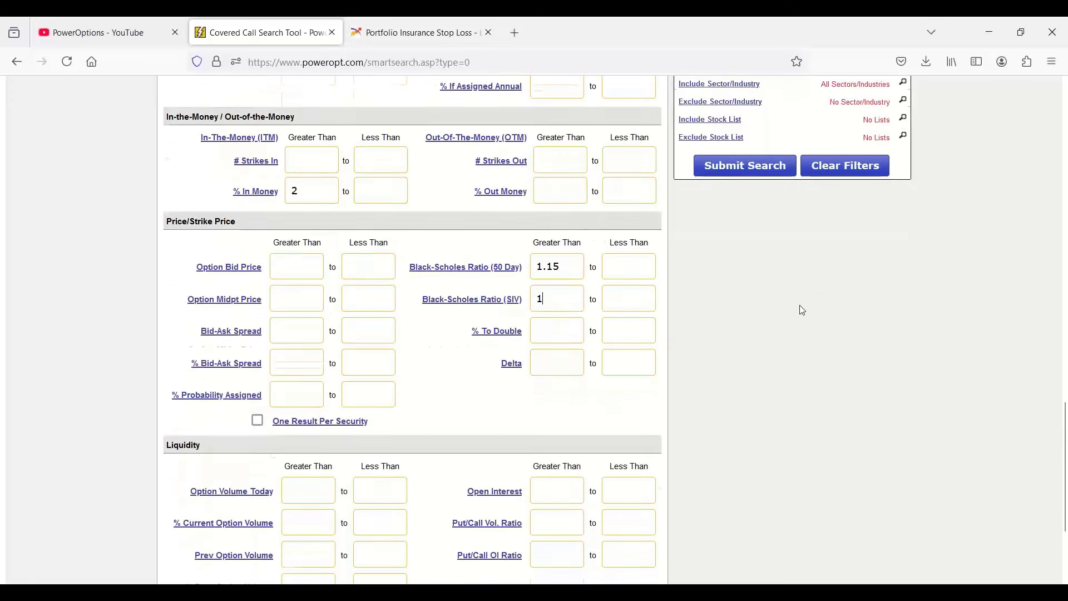
click(286, 252)
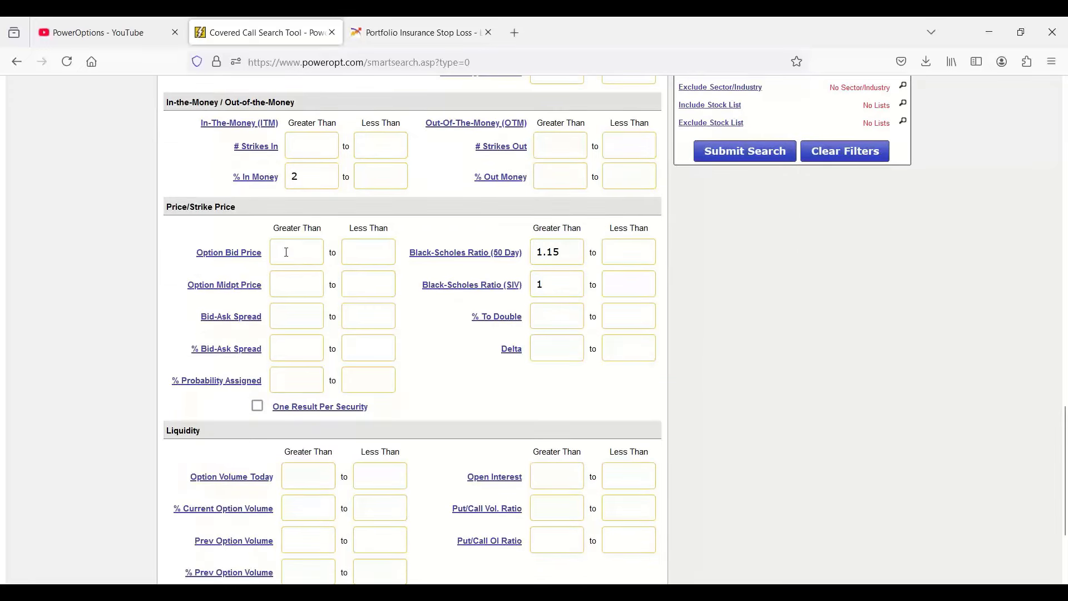
text(0)
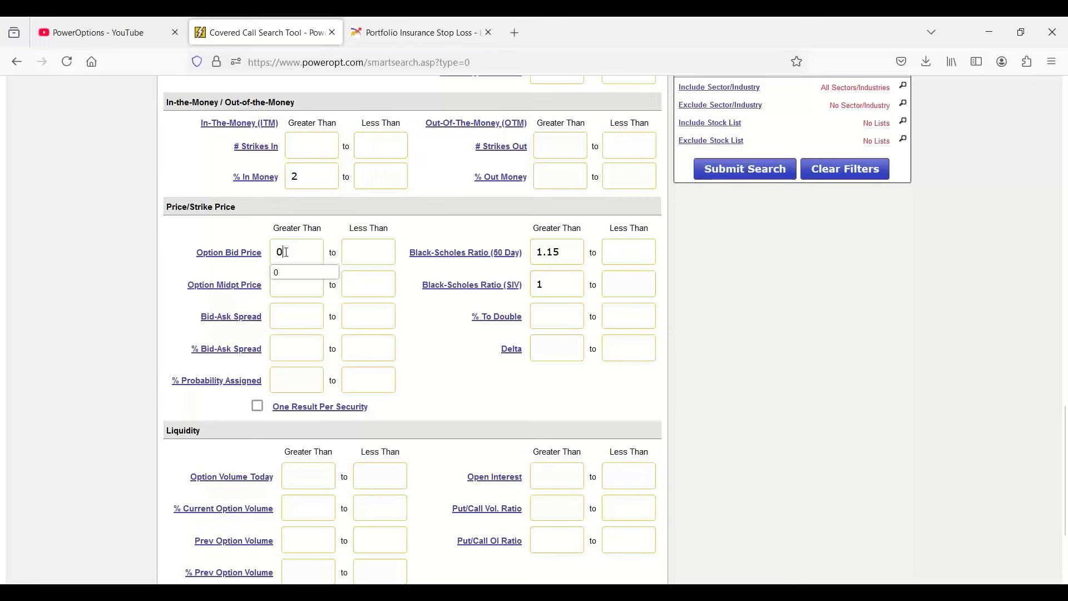
scroll(533, 401, down, 2)
click(535, 403)
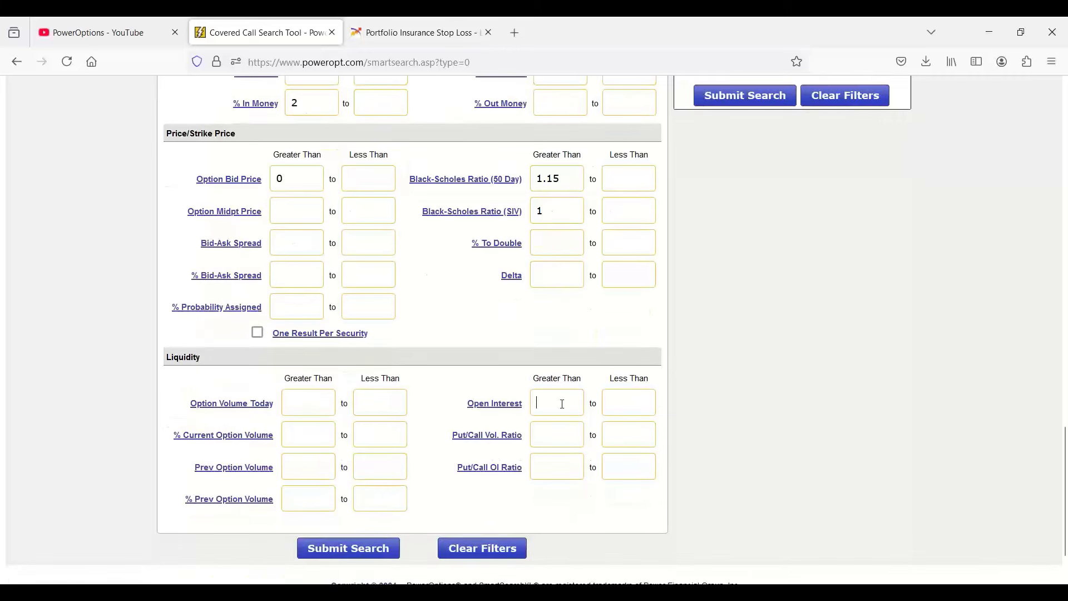
text(0)
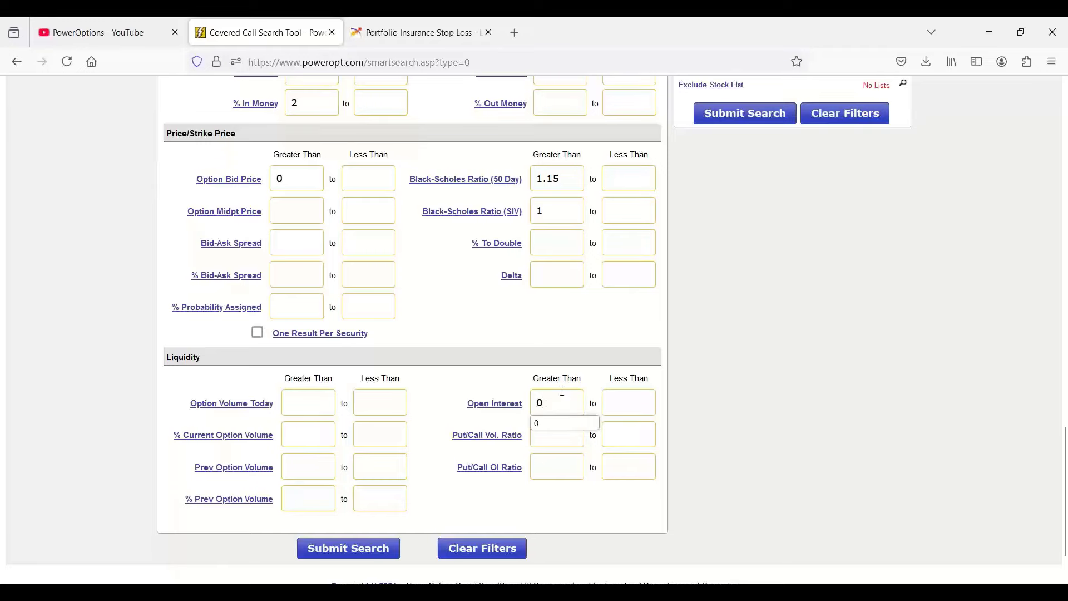
- Review the option filter entries for expiration, implied volatility, returns, Black-Scholes ratio, bid price and open interest
scroll(559, 390, up, 8)
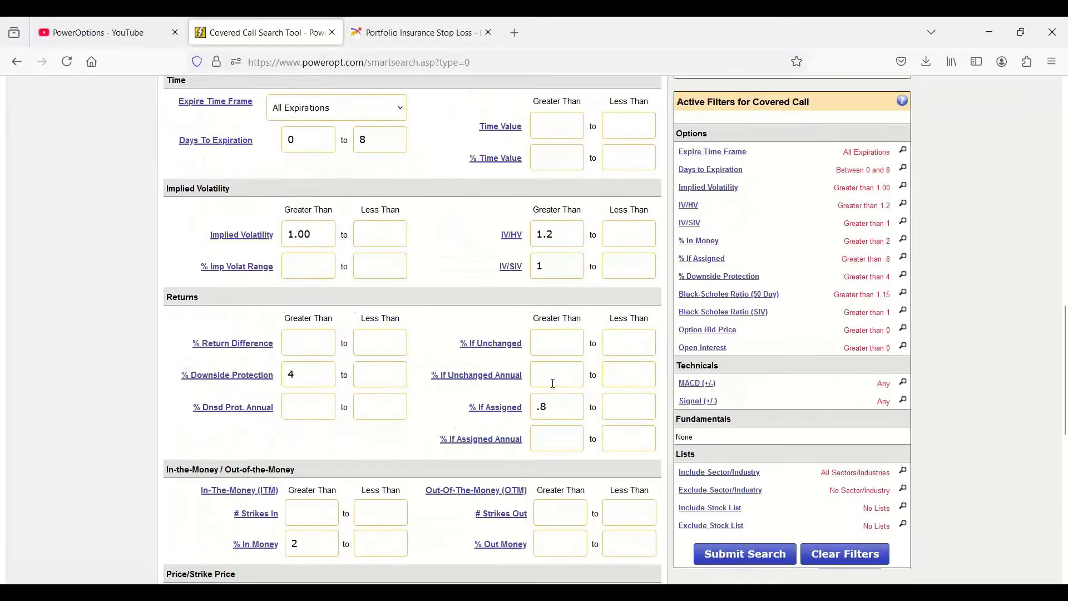
scroll(552, 384, up, 3)
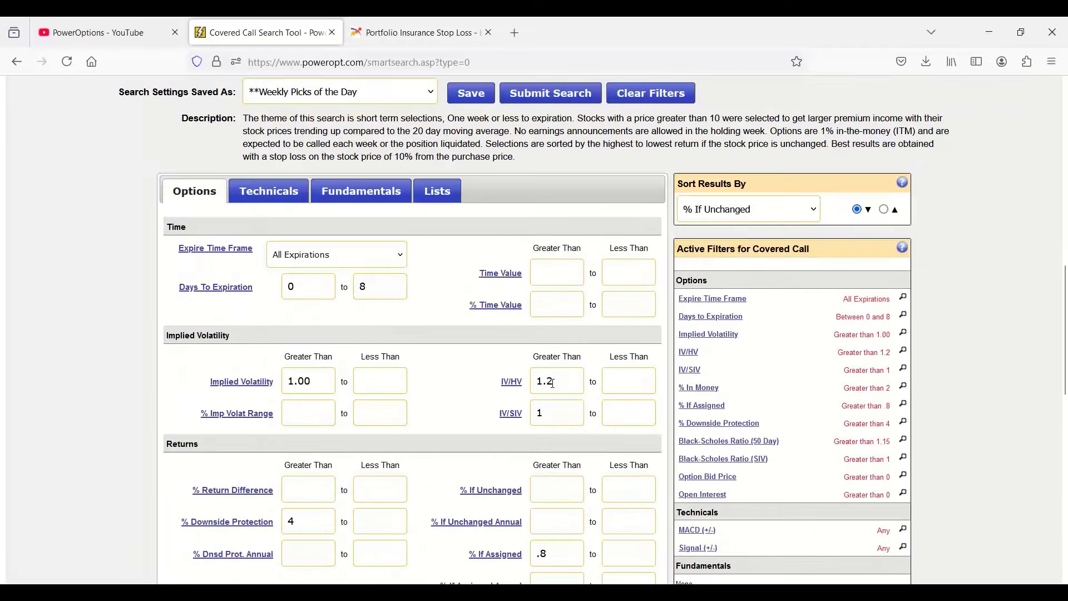
double_click(356, 299)
double_click(299, 382)
double_click(543, 381)
scroll(469, 374, down, 2)
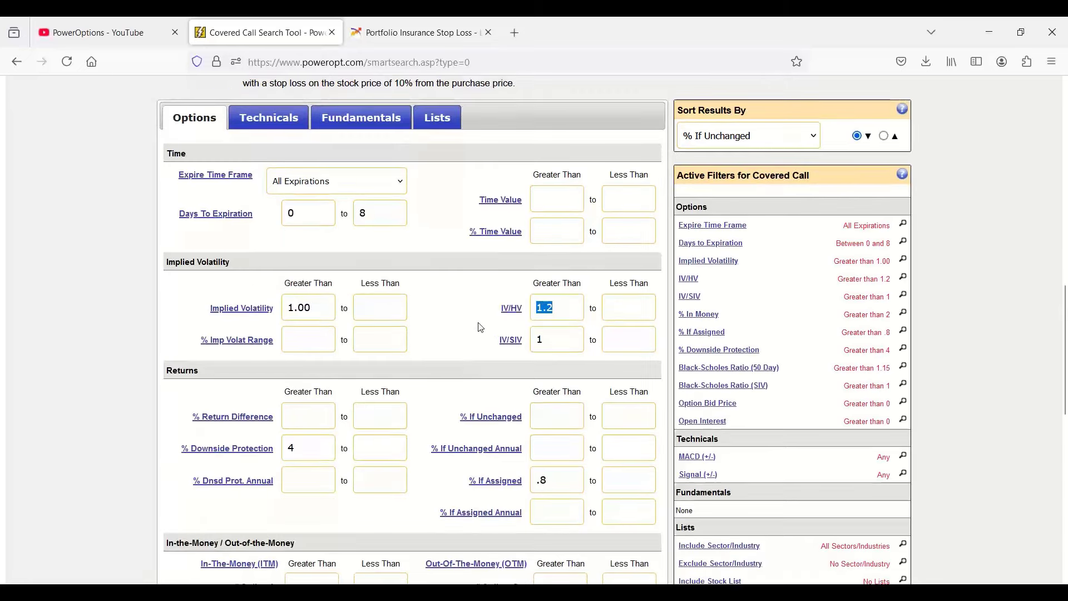
scroll(494, 359, down, 3)
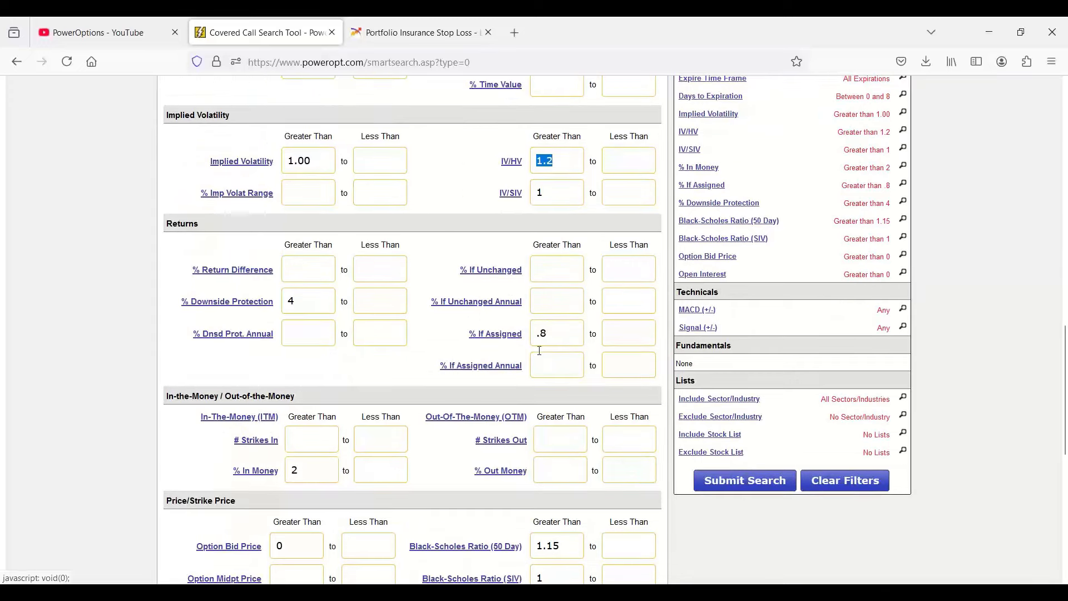
drag(550, 335, 505, 340)
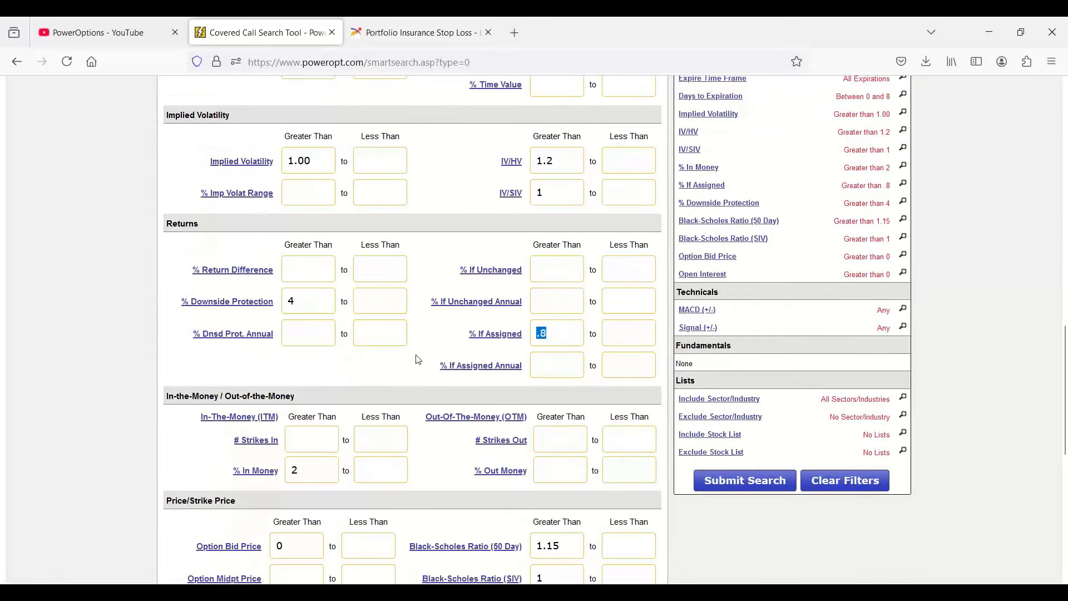
drag(299, 302, 287, 301)
scroll(364, 365, down, 3)
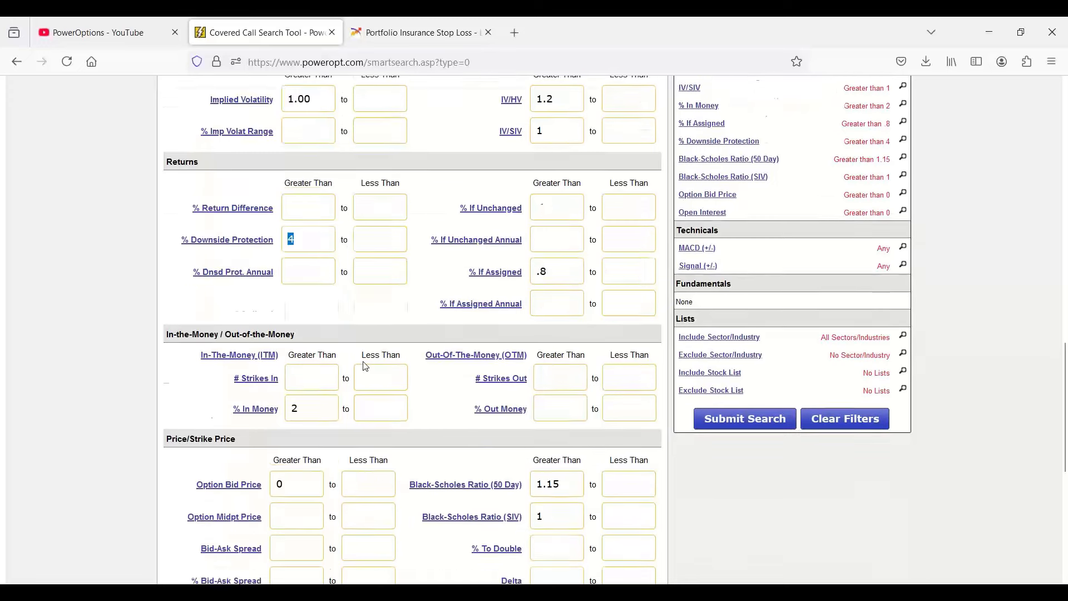
drag(568, 398, 515, 405)
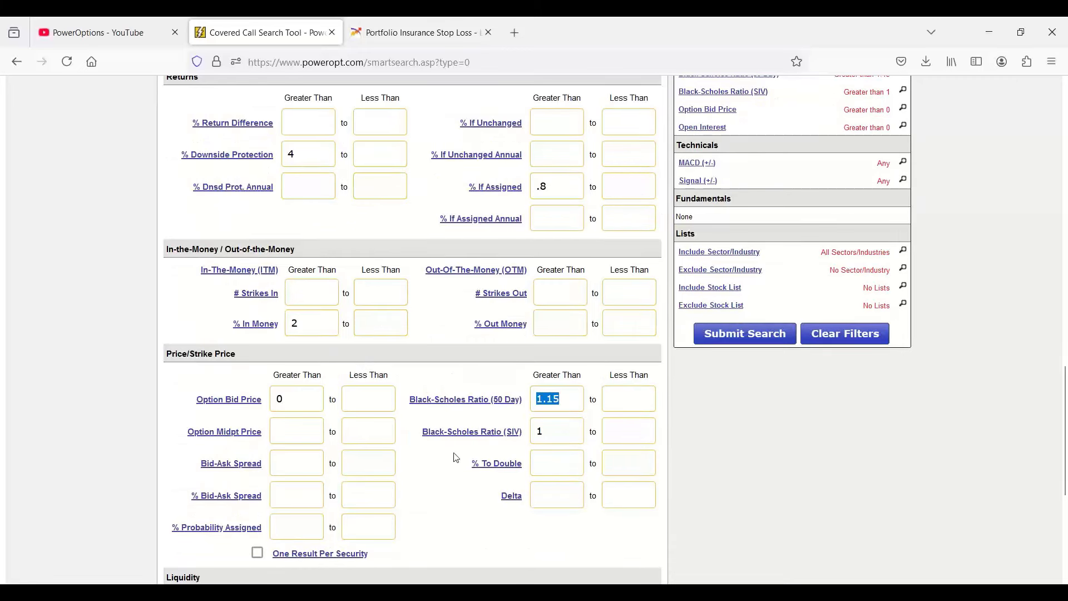
scroll(454, 453, down, 1)
click(294, 325)
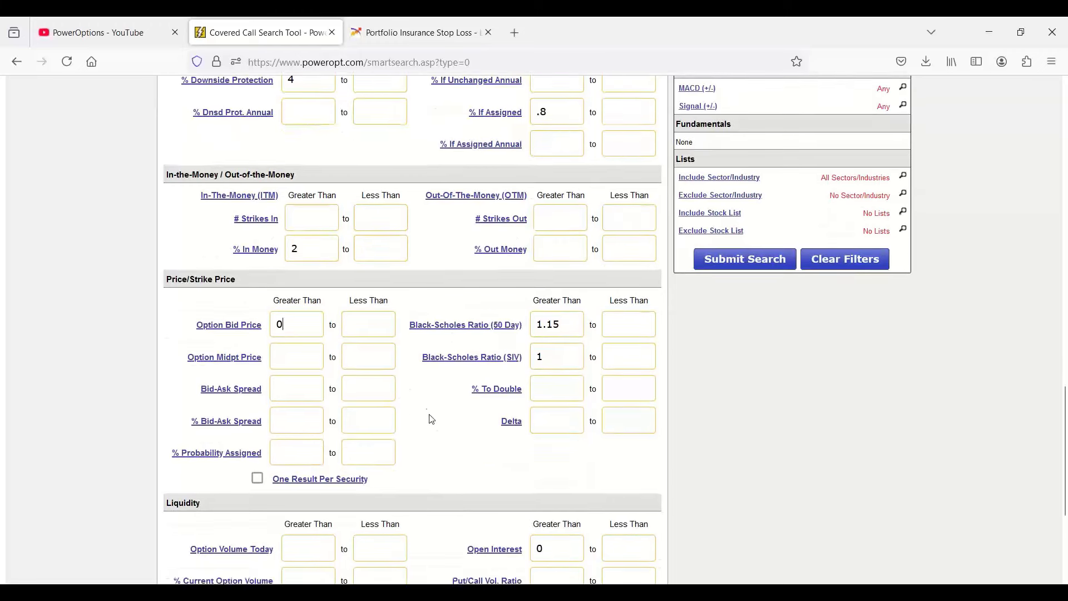
scroll(432, 419, down, 3)
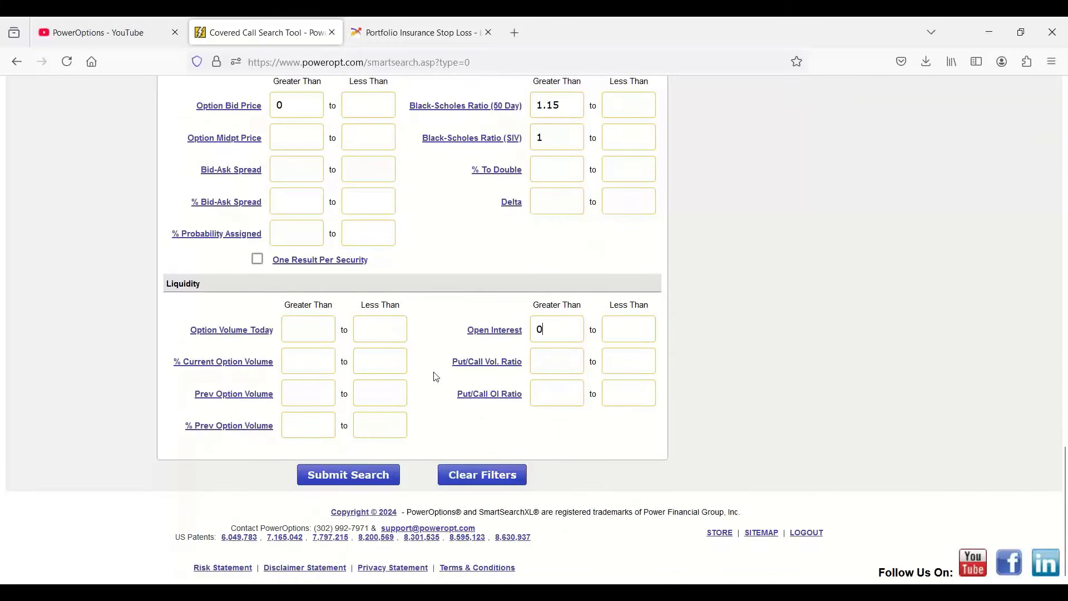
- Set the Simple Moving Average technical filter to Stock Price > SMA20
scroll(436, 377, up, 2)
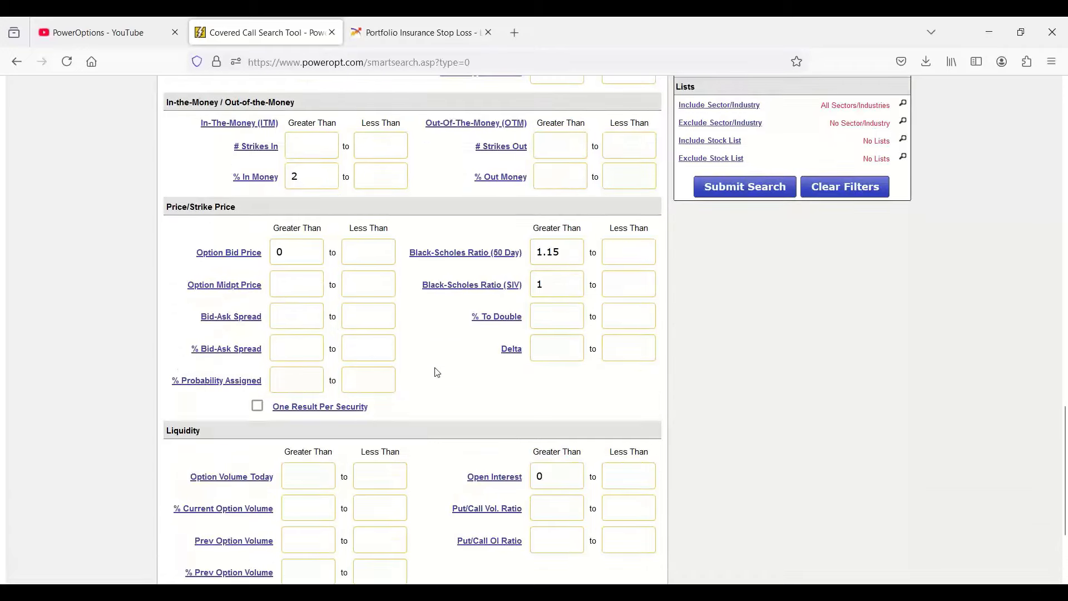
scroll(436, 378, up, 6)
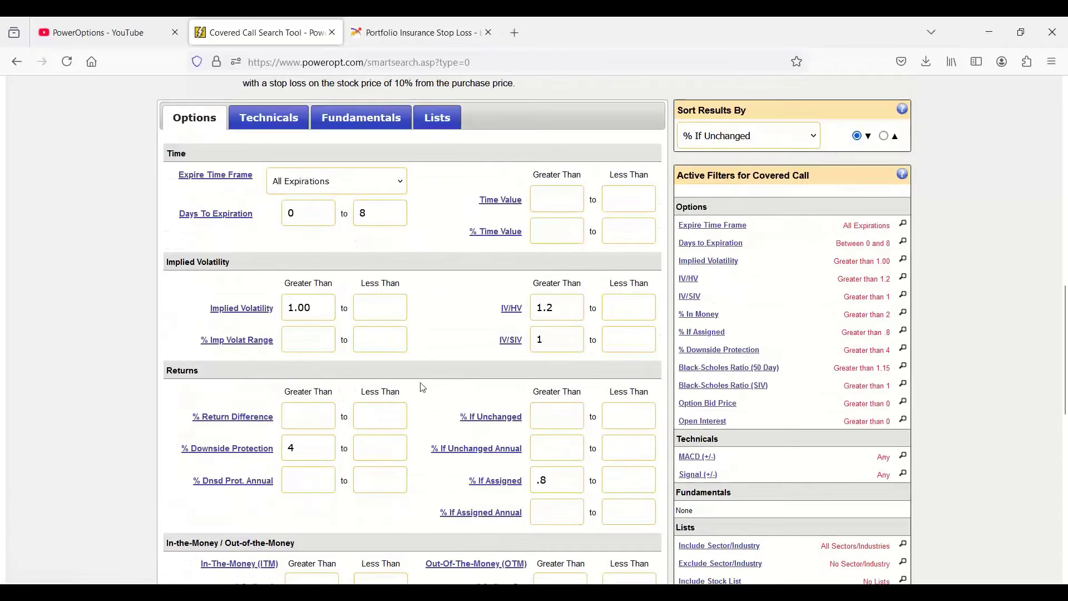
scroll(423, 388, up, 1)
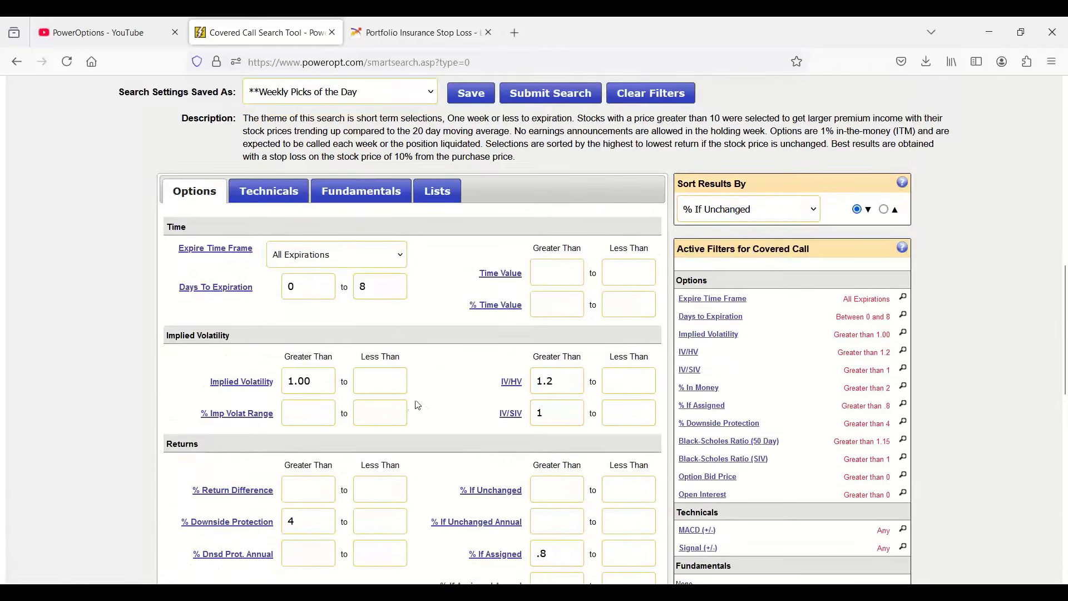
click(281, 194)
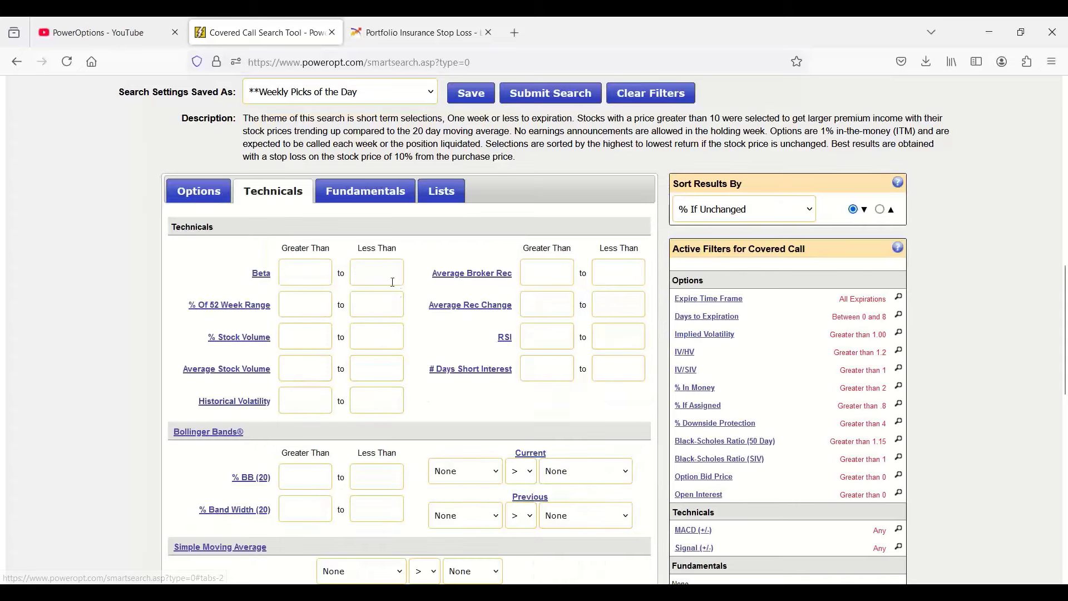
scroll(399, 297, down, 1)
scroll(399, 297, down, 1)
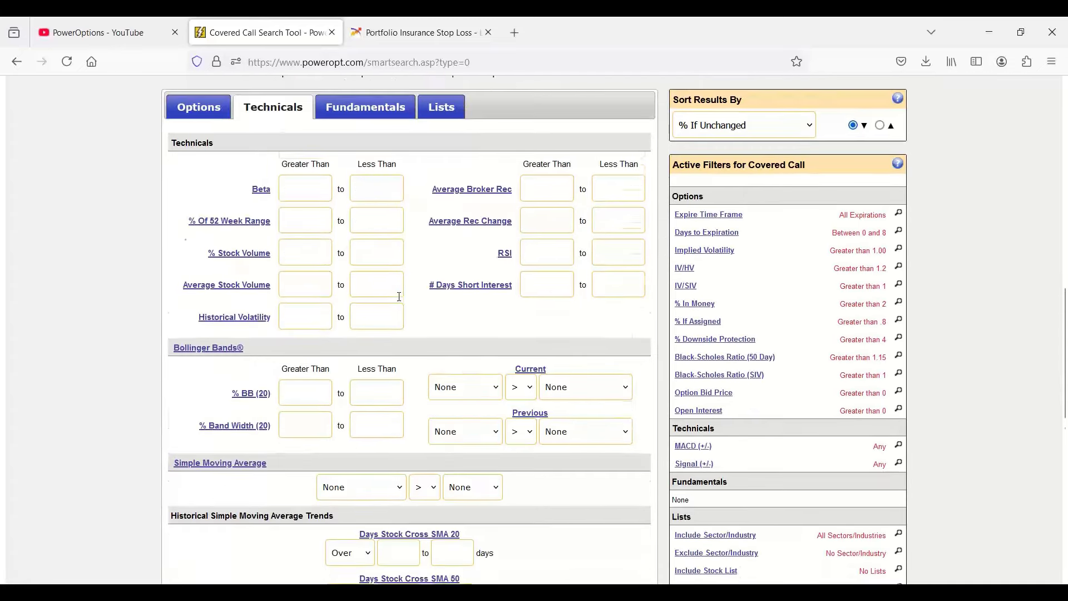
click(383, 433)
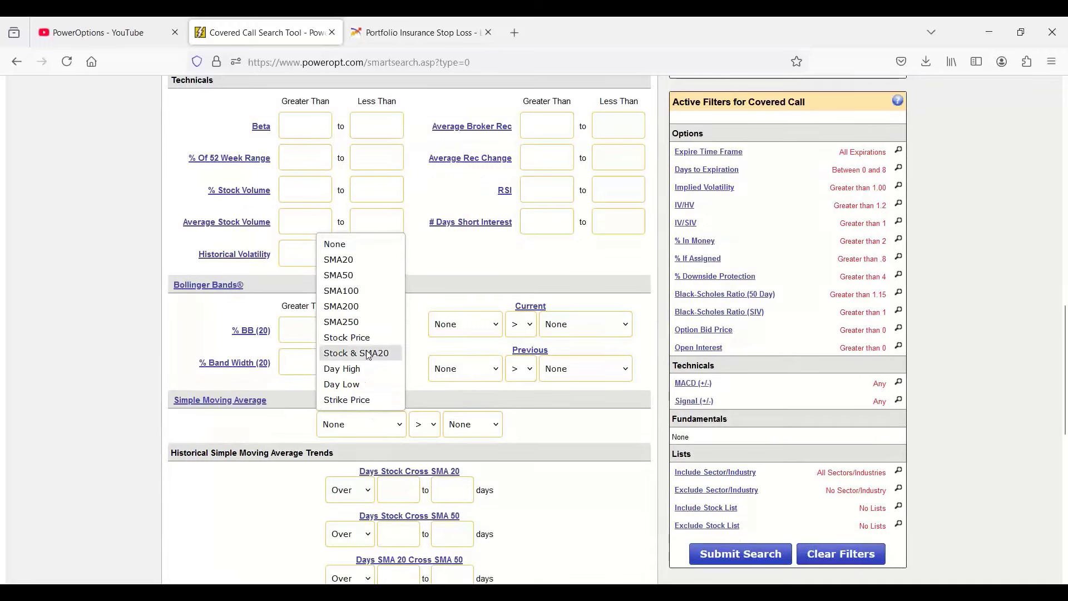
key(Escape)
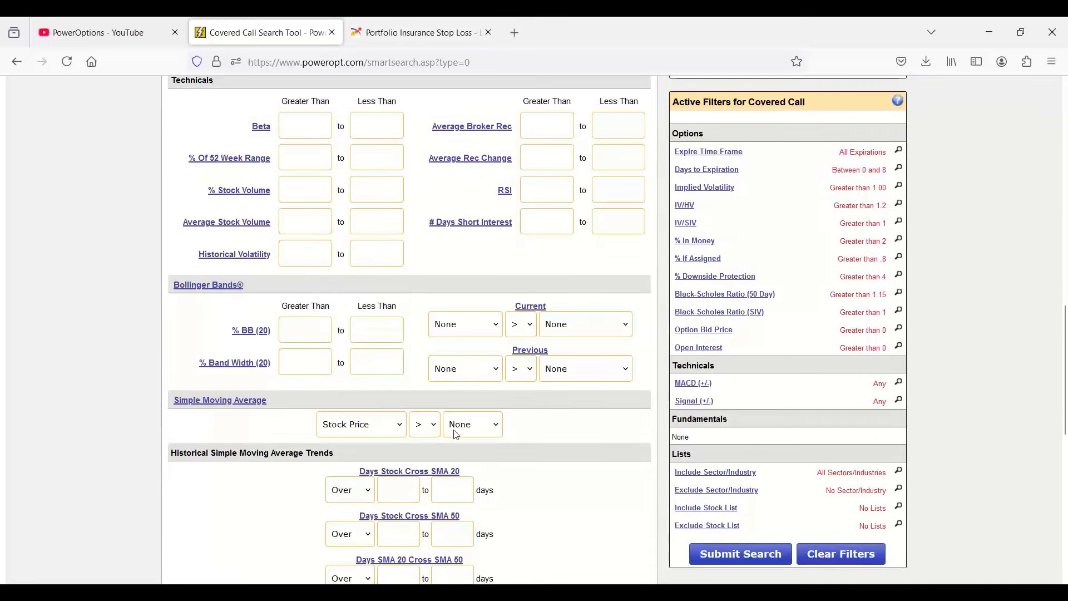
click(456, 430)
click(476, 465)
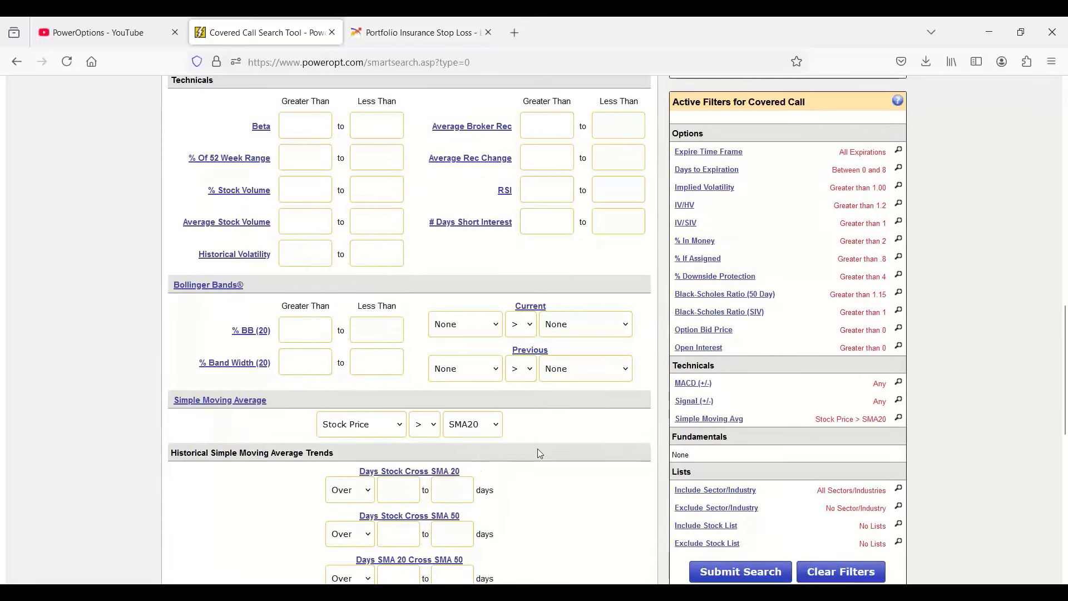
- Set the Average Stock Volume technical filter to greater than 500
scroll(539, 449, up, 1)
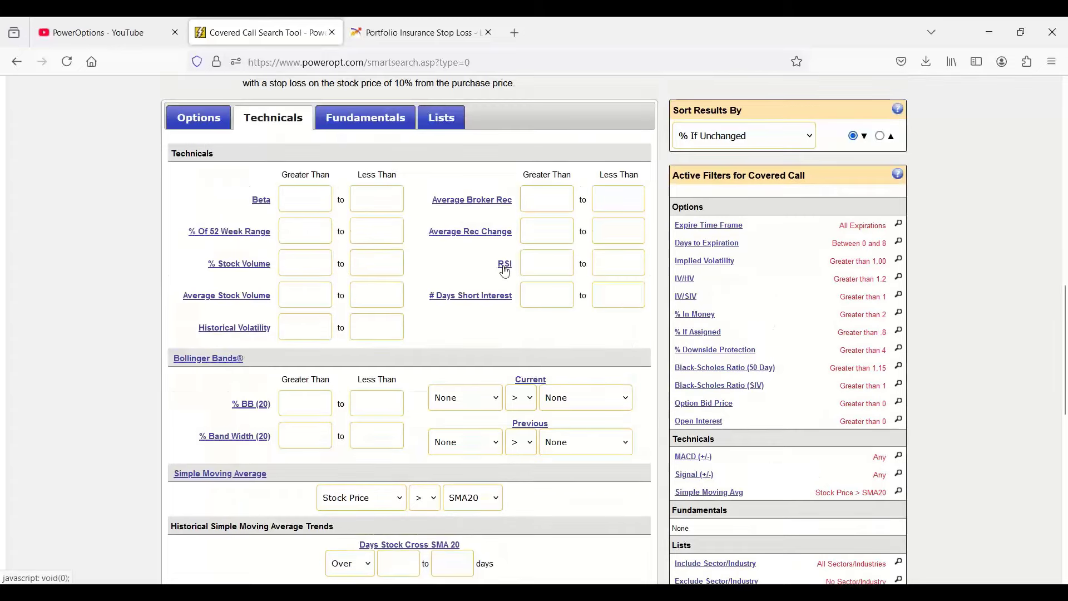
click(503, 266)
click(312, 294)
mouse_move(224, 301)
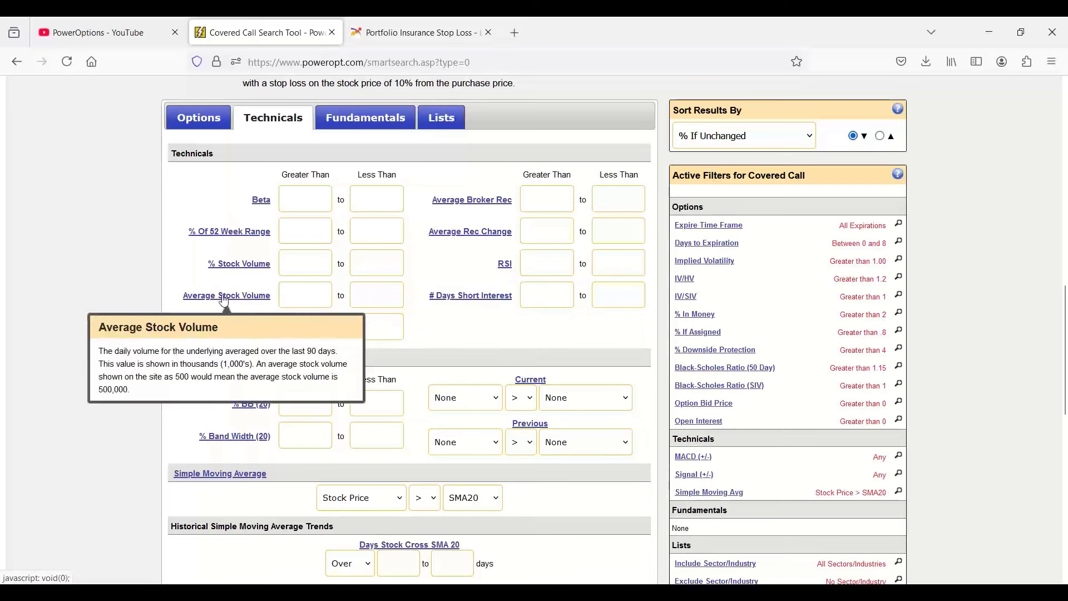
text(500)
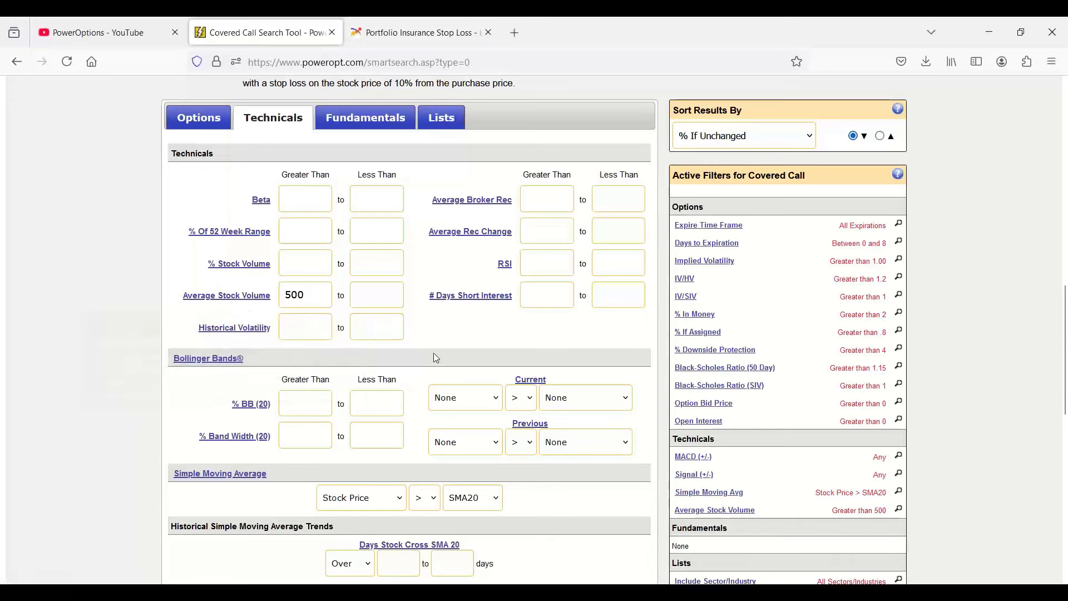
scroll(440, 360, down, 5)
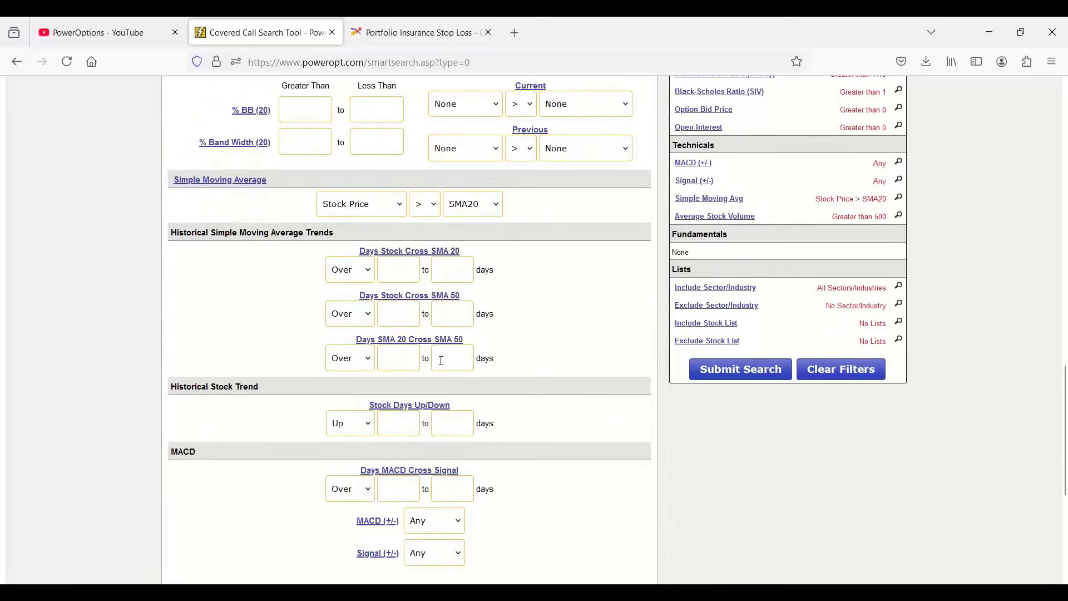
scroll(438, 357, down, 1)
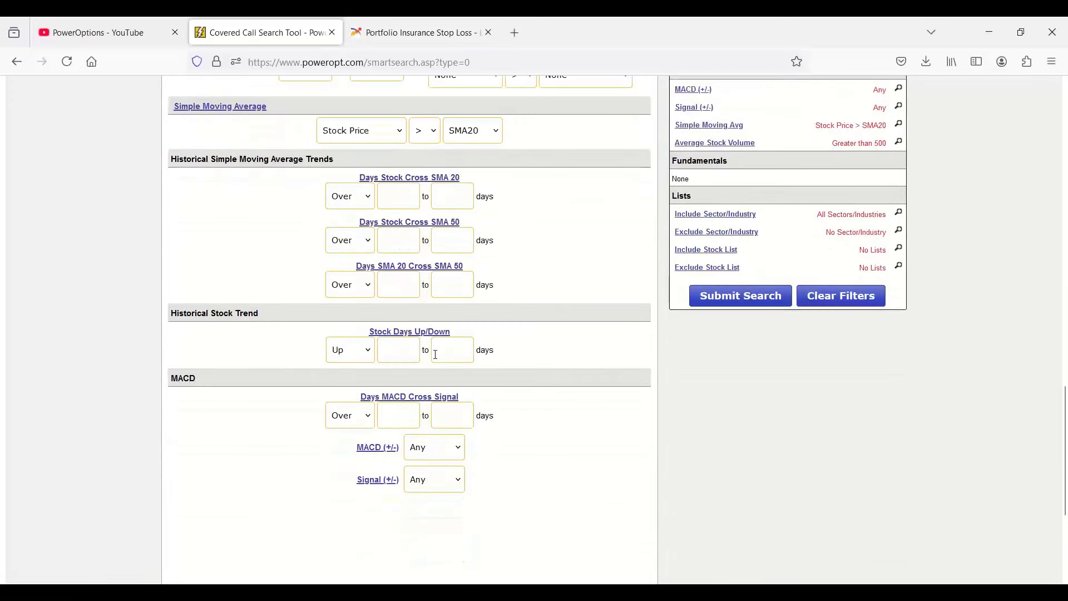
- Set the fundamental filters for Stock Price to between 10 and 400 and % EPS Growth to greater than 5
scroll(435, 357, up, 7)
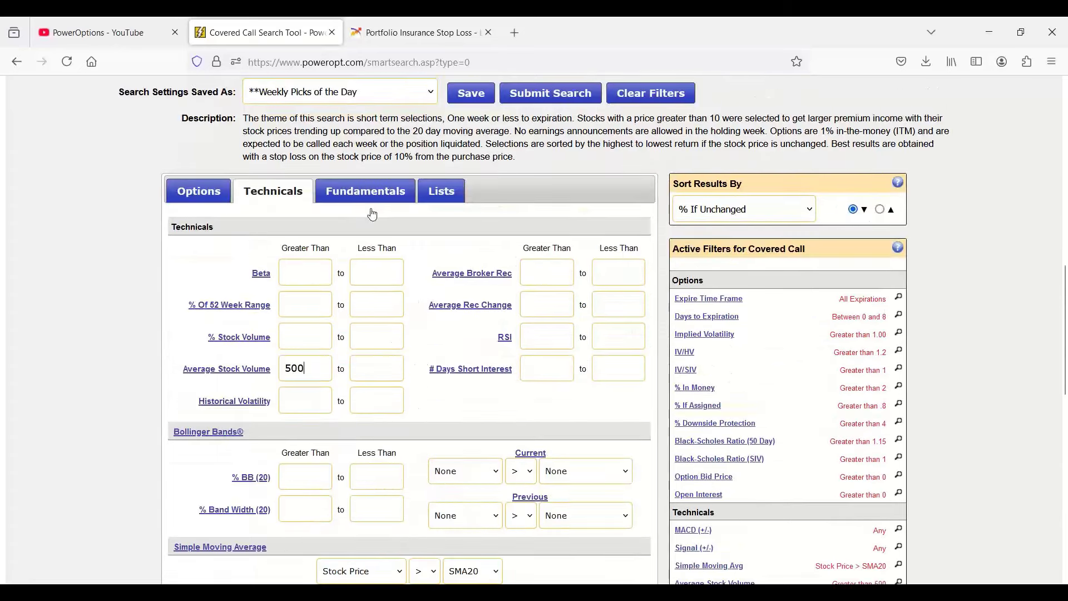
click(381, 191)
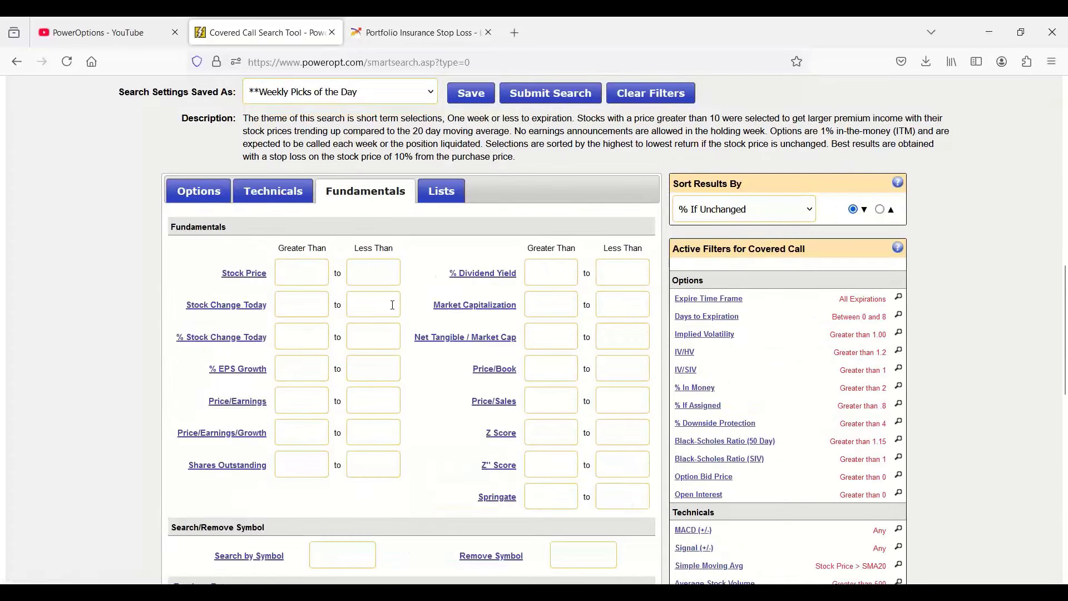
click(307, 274)
text(10)
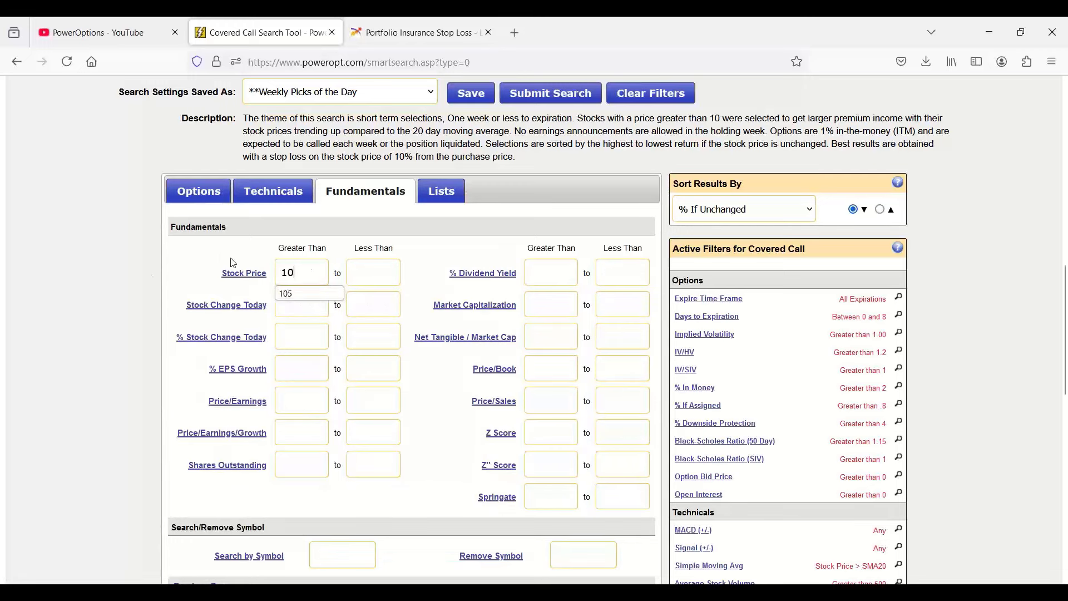
click(357, 271)
text(400)
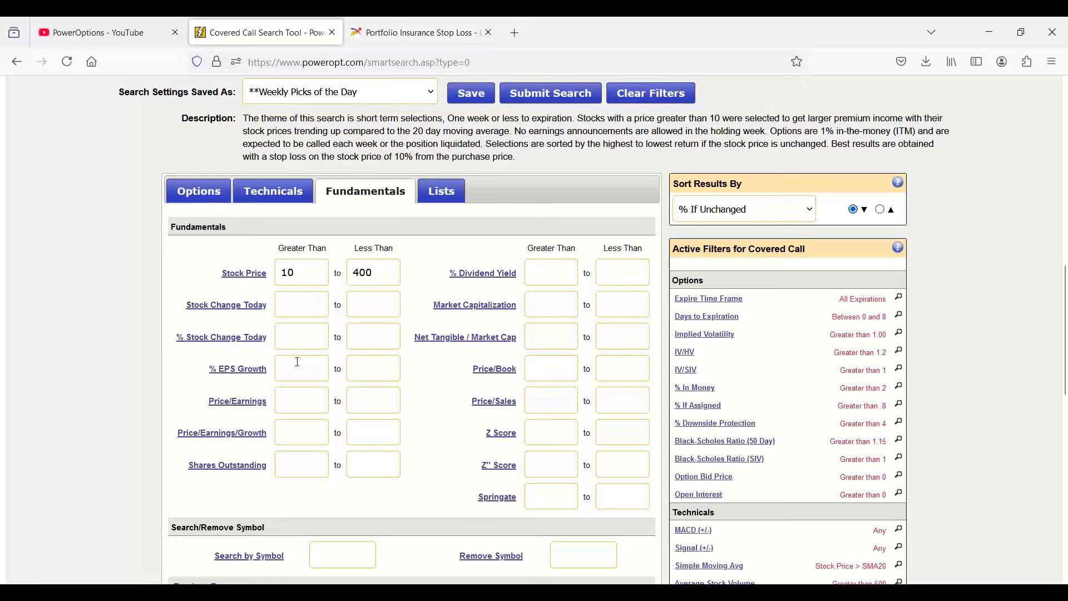
text(5)
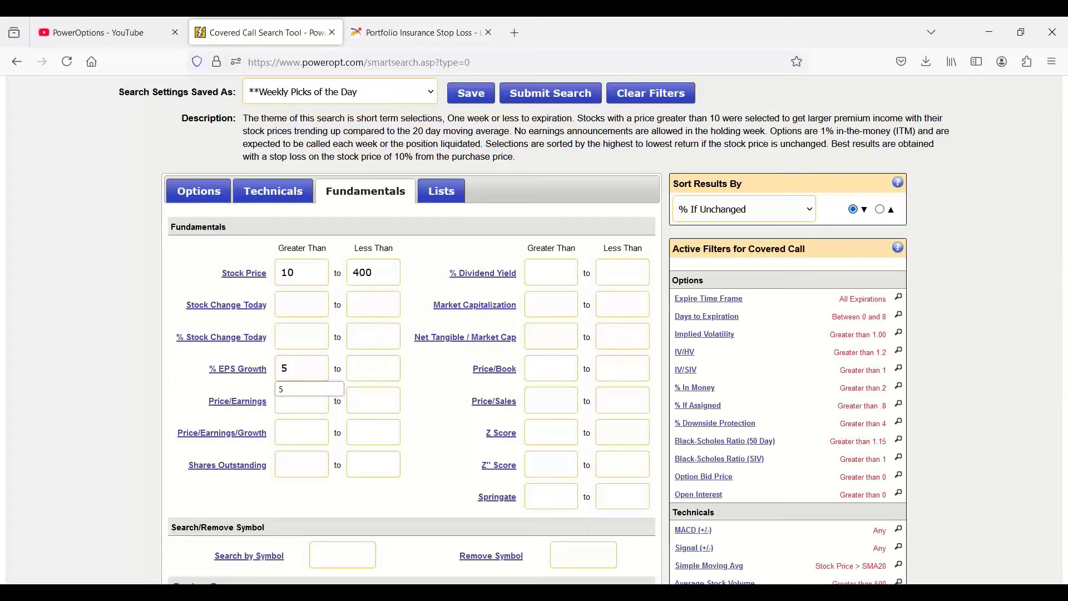
- Set the Earnings Date filter to Not between now and expiration and submit the covered call search
scroll(308, 344, down, 2)
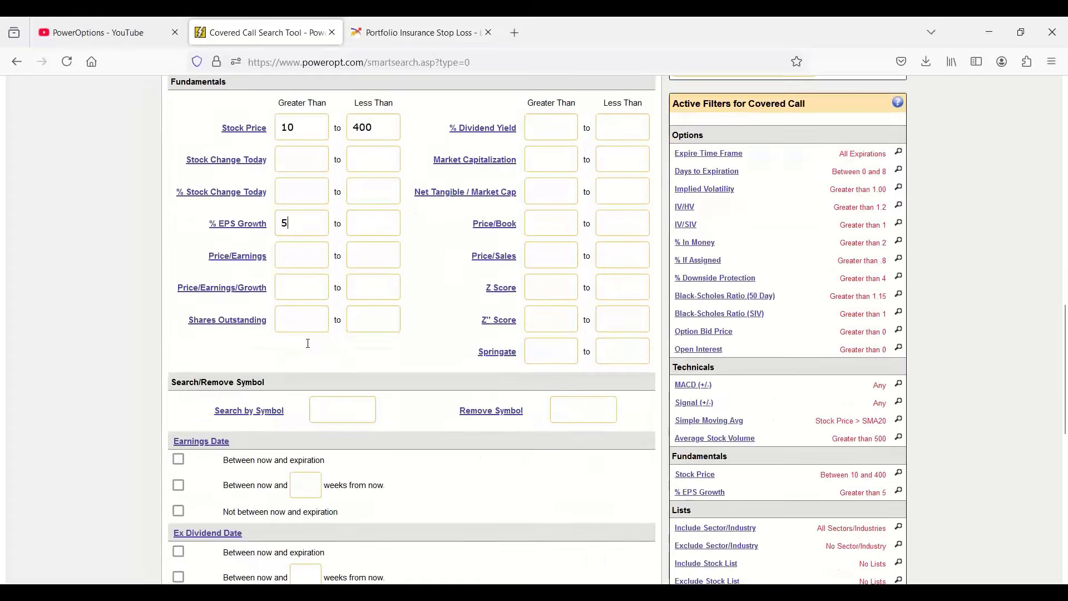
scroll(126, 427, down, 1)
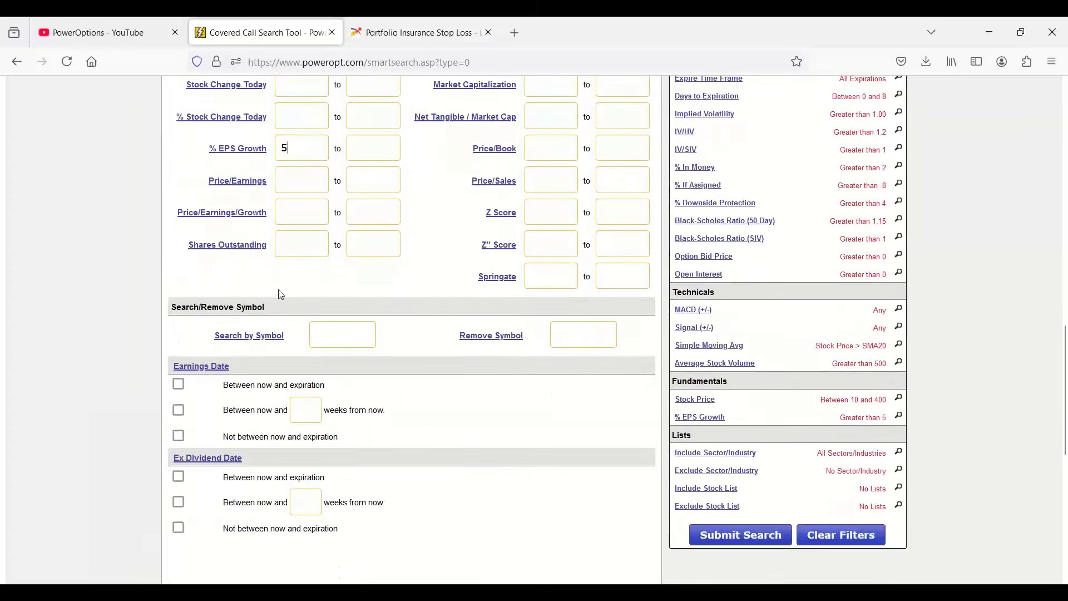
scroll(382, 199, up, 2)
scroll(278, 351, down, 2)
click(179, 435)
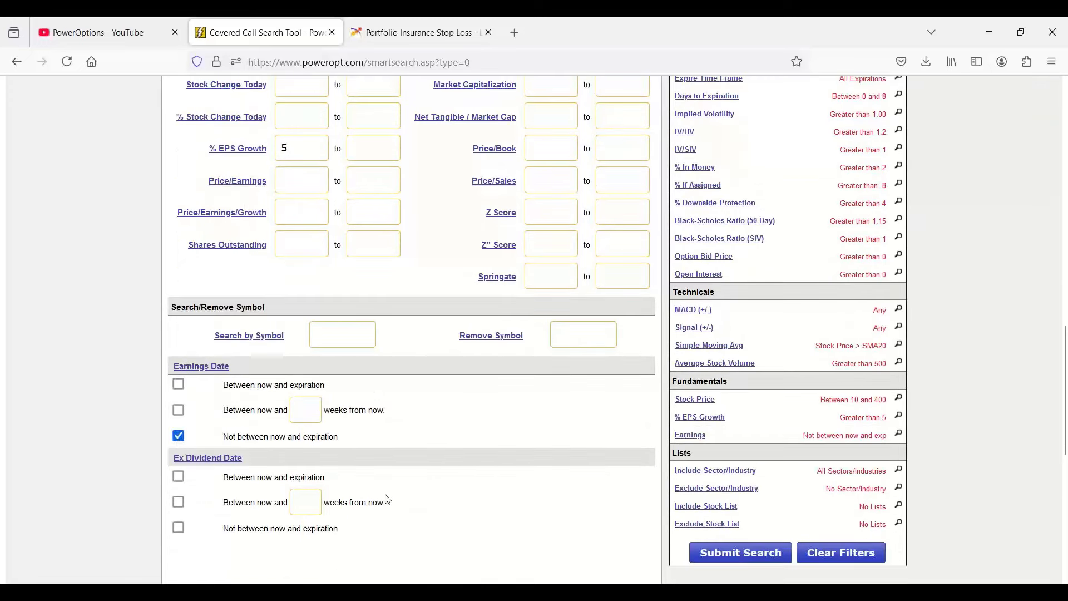
scroll(445, 451, down, 3)
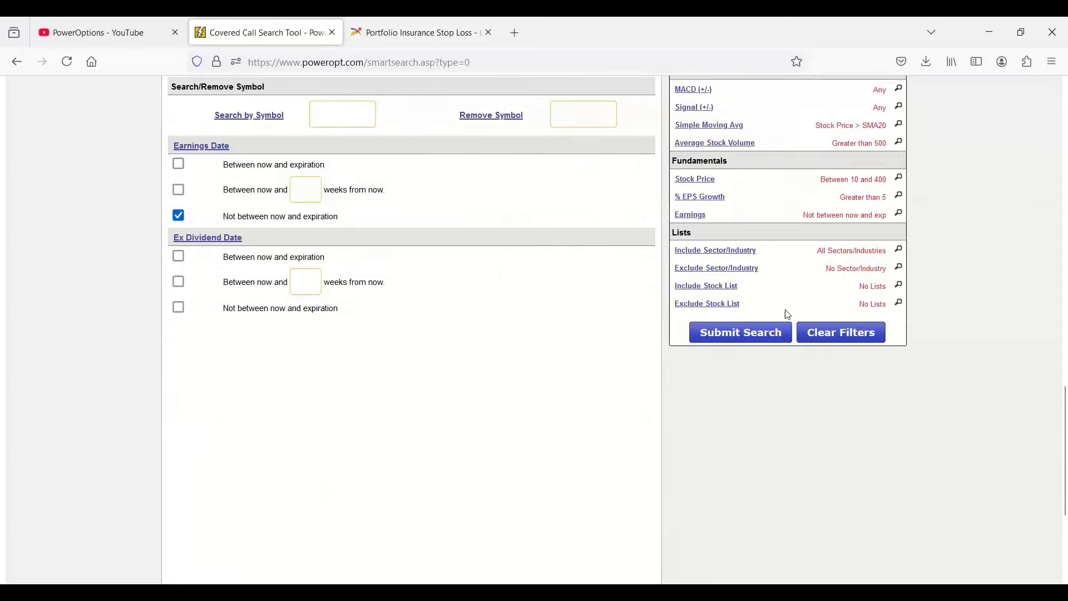
click(752, 334)
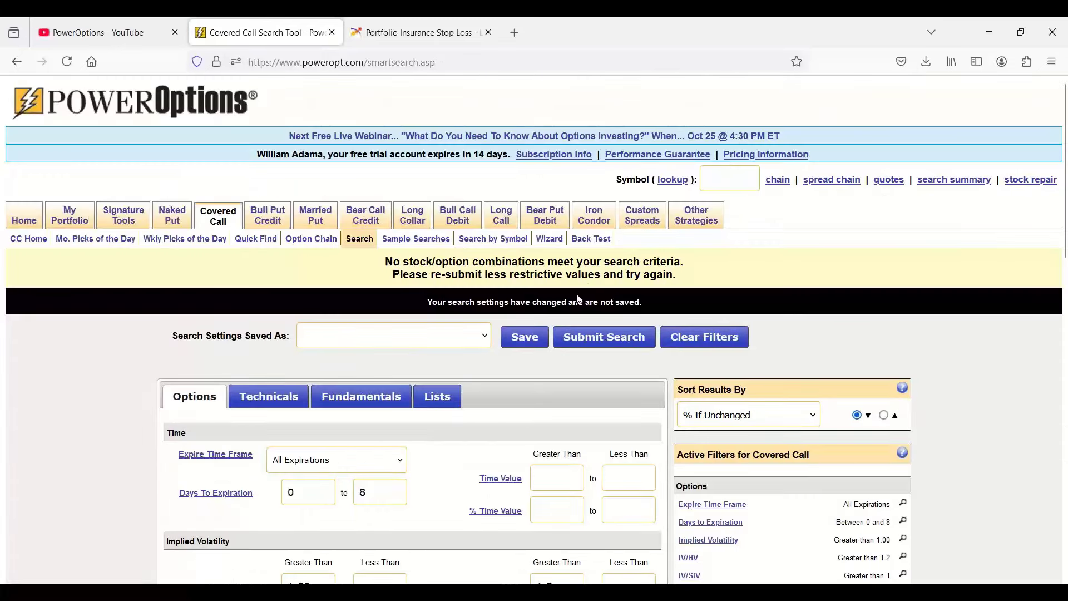
- Clear the % EPS Growth filter and submit the covered call search again
scroll(576, 305, down, 4)
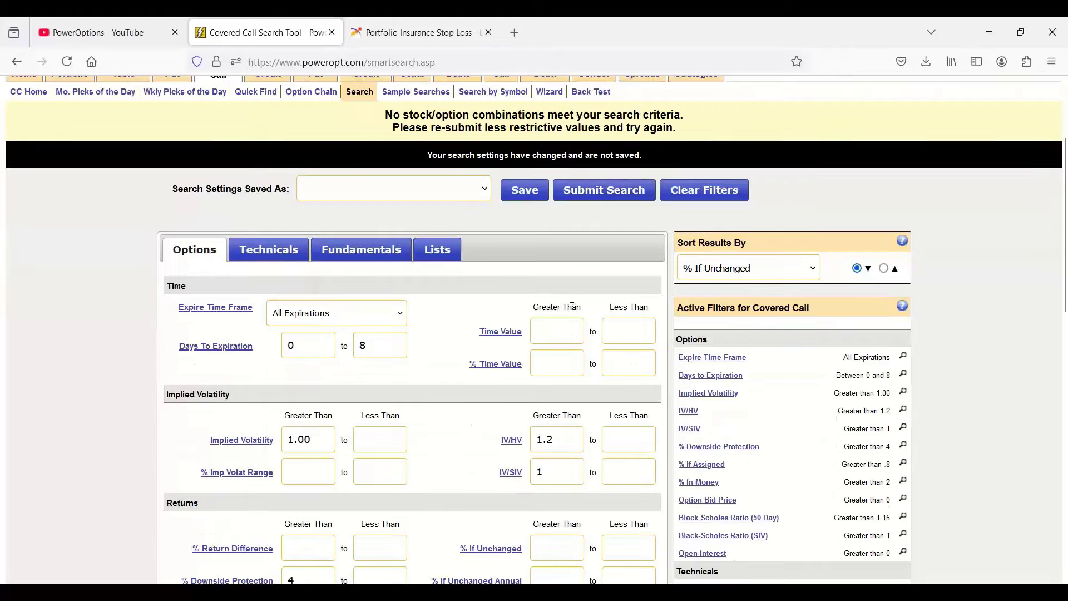
scroll(570, 312, down, 1)
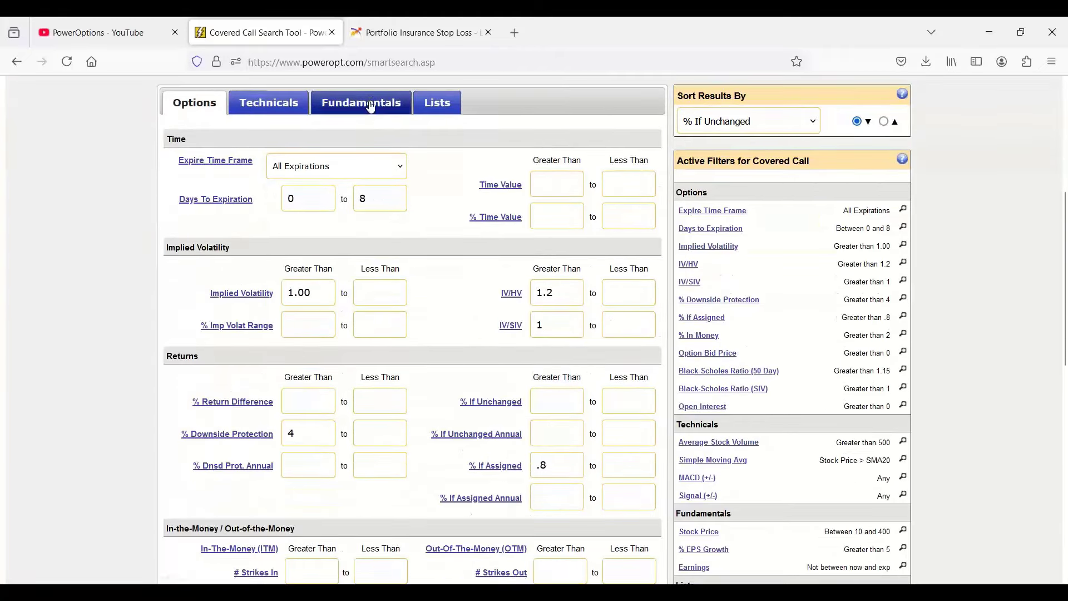
click(368, 103)
click(311, 282)
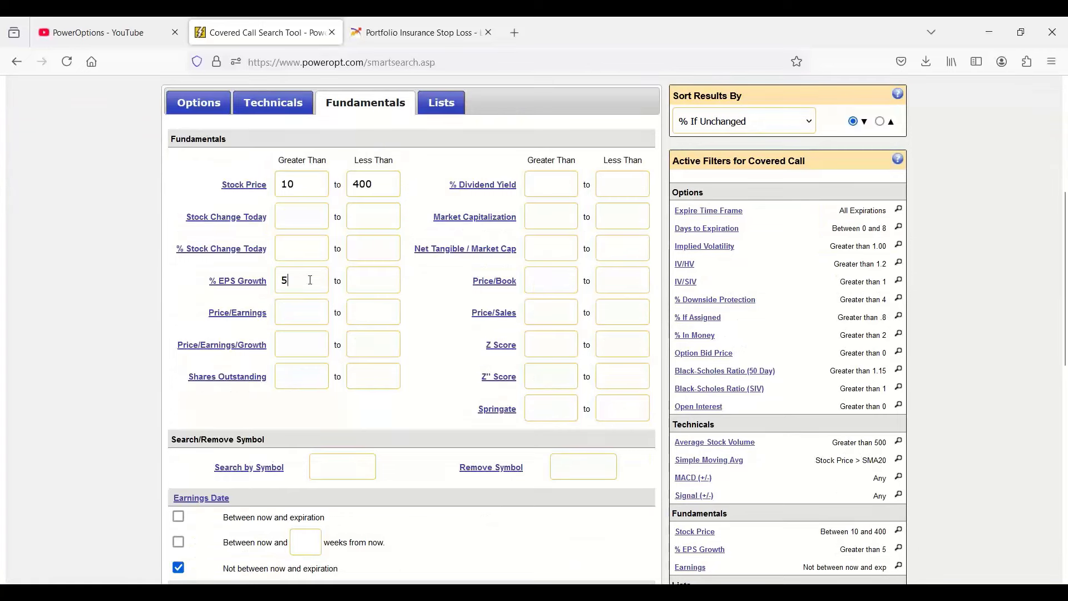
key(BackSpace)
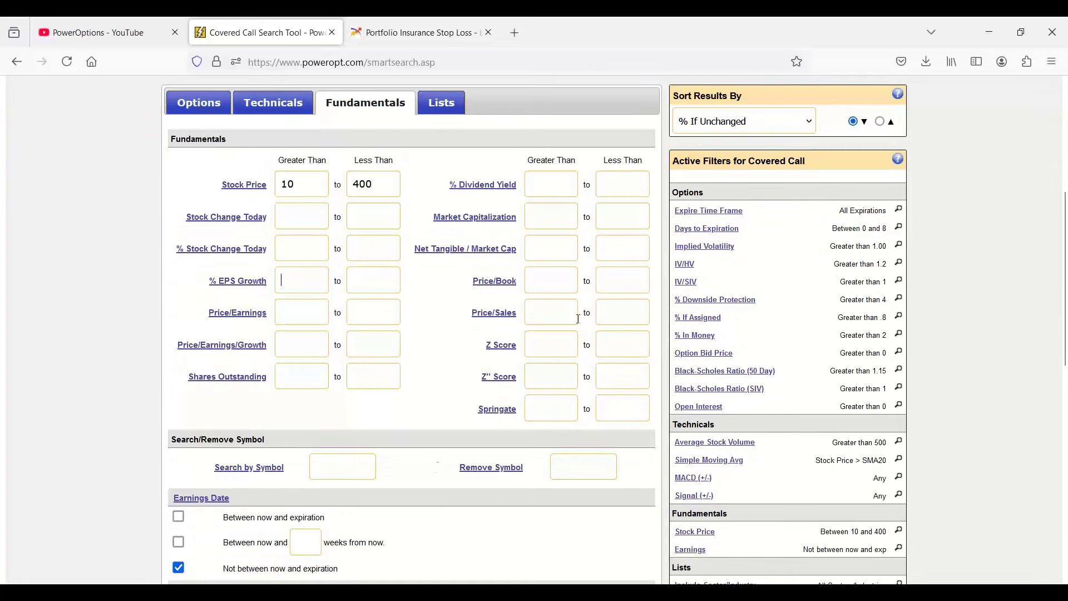
scroll(579, 319, up, 1)
scroll(557, 331, up, 2)
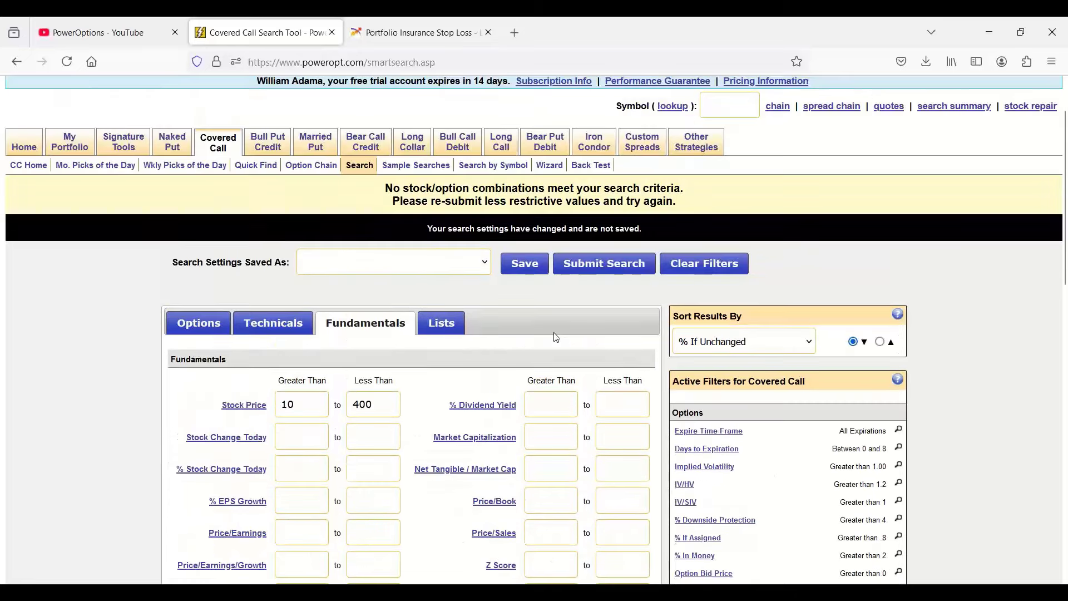
click(605, 266)
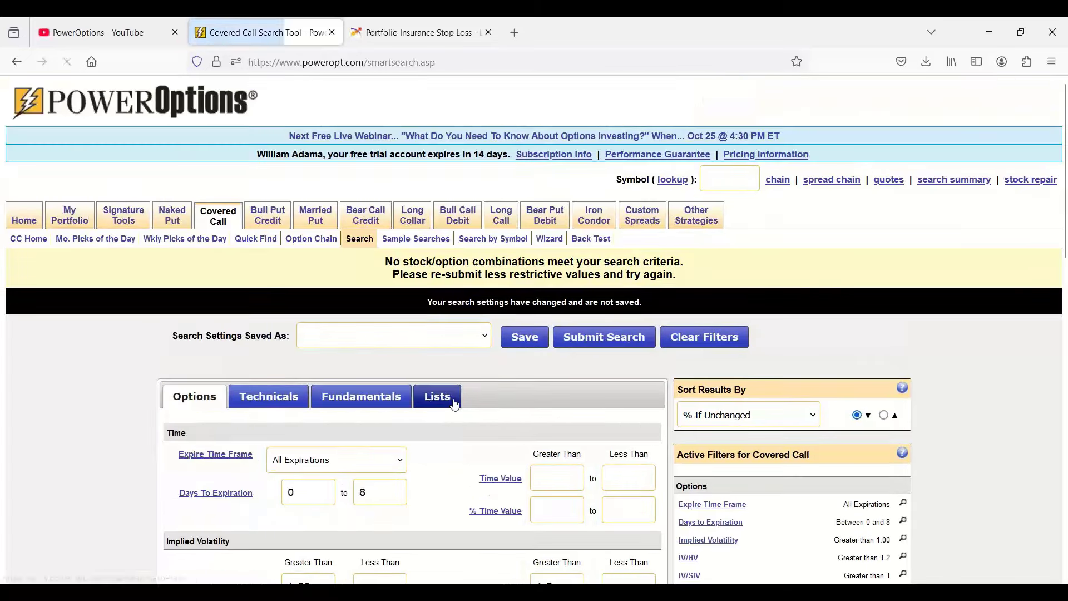
- Set both sides of the Simple Moving Average filter to None and resubmit the search
click(291, 403)
scroll(437, 457, down, 3)
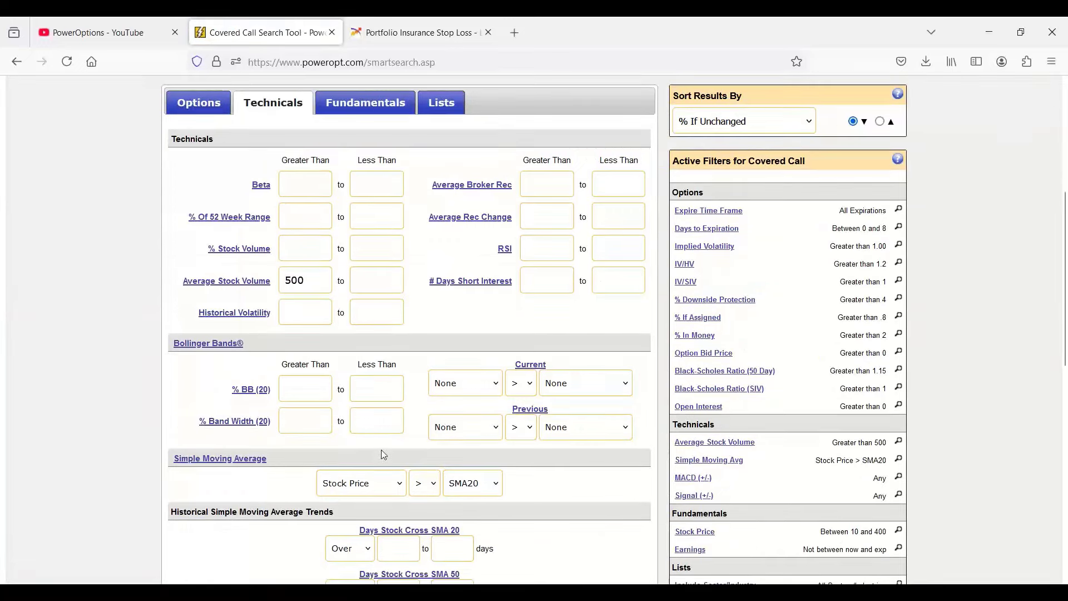
scroll(396, 336, down, 2)
click(396, 336)
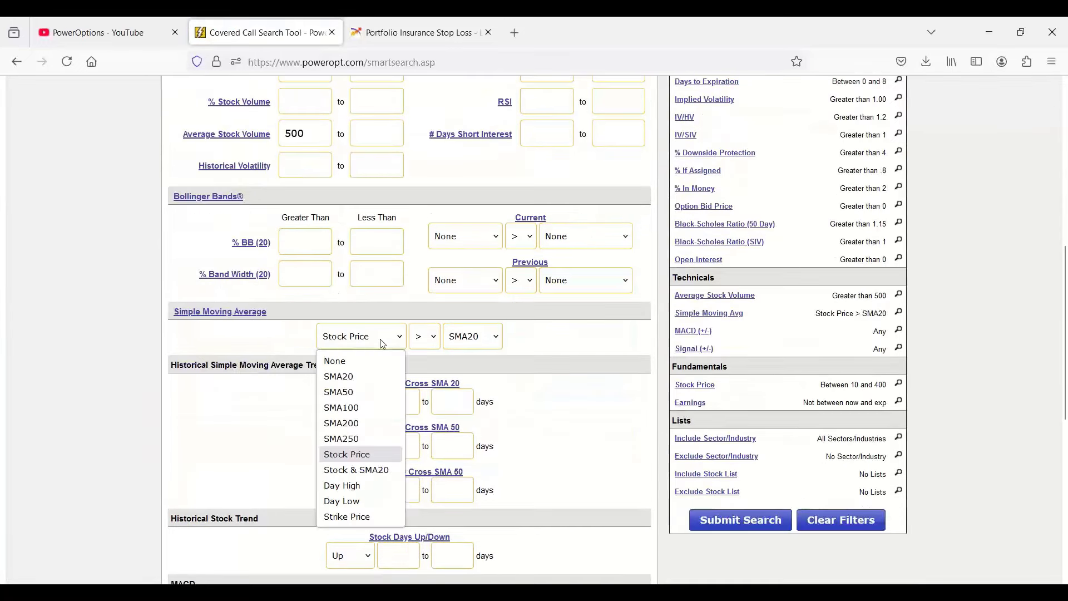
click(365, 359)
click(472, 340)
click(483, 359)
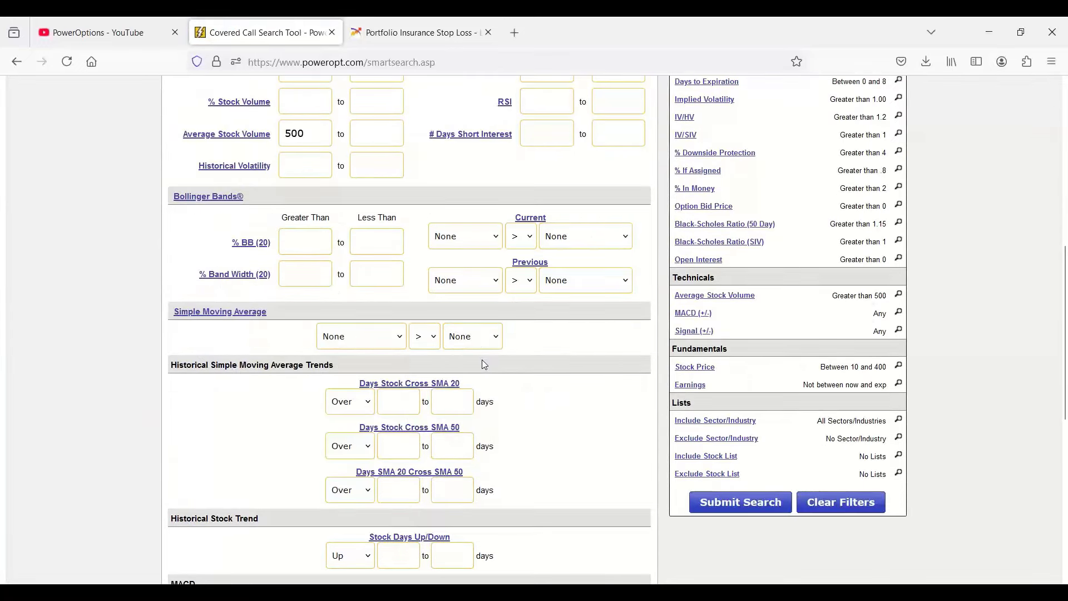
click(746, 504)
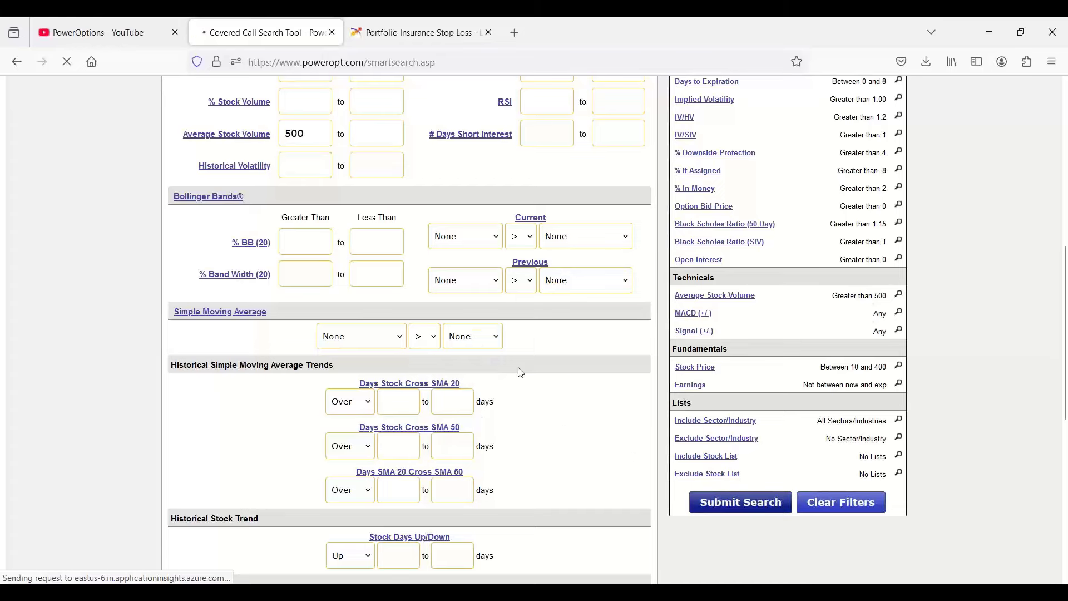
- Examine the Avis Budget Group results, including the first one's More Info options, strikes, downside protection and % if assigned return
scroll(519, 369, down, 1)
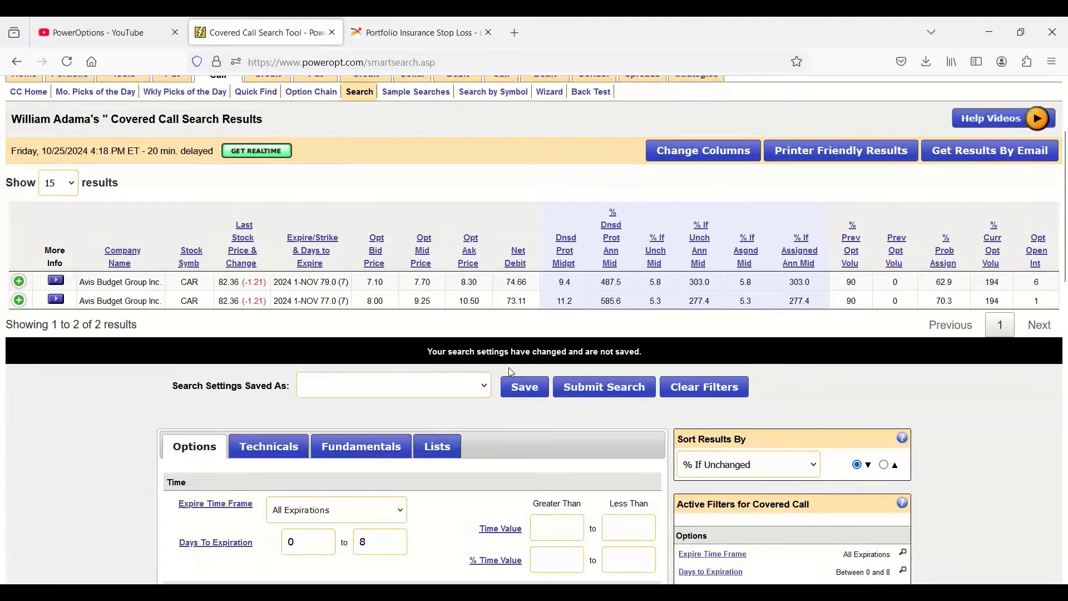
click(56, 281)
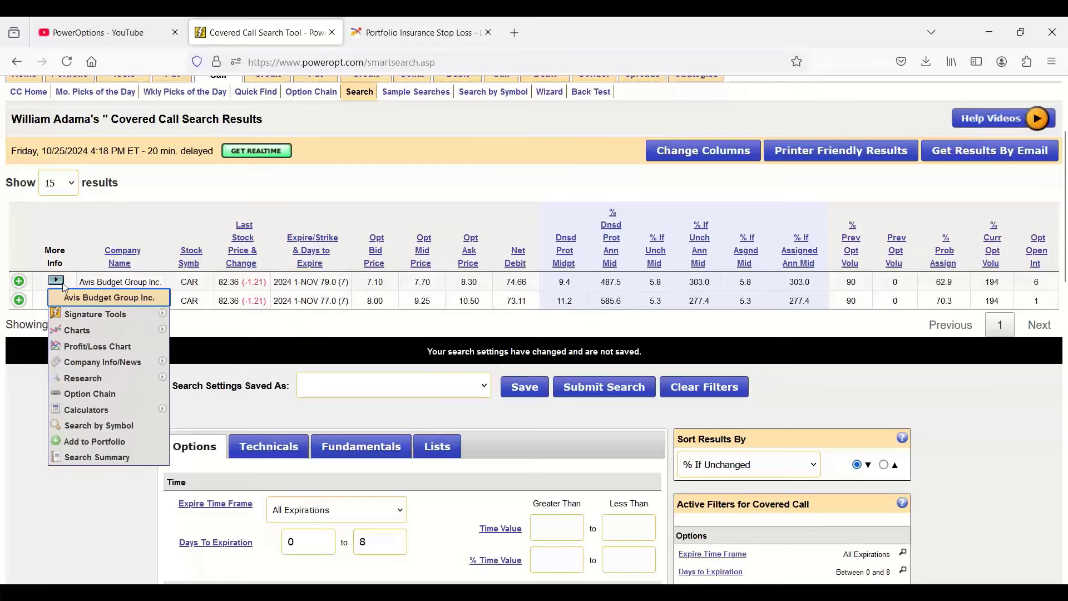
mouse_move(112, 377)
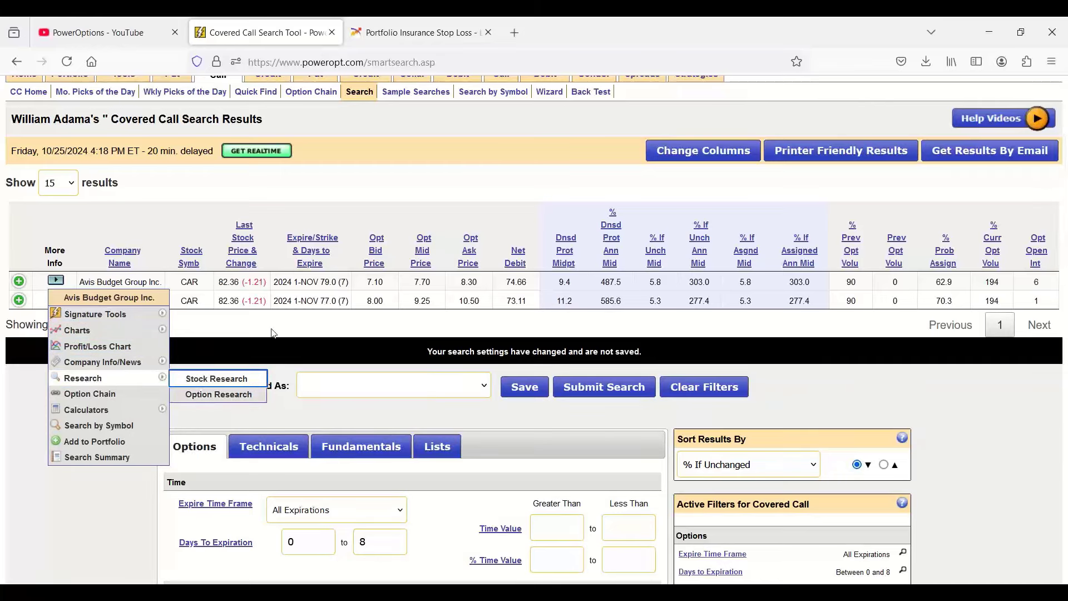
drag(314, 284, 352, 302)
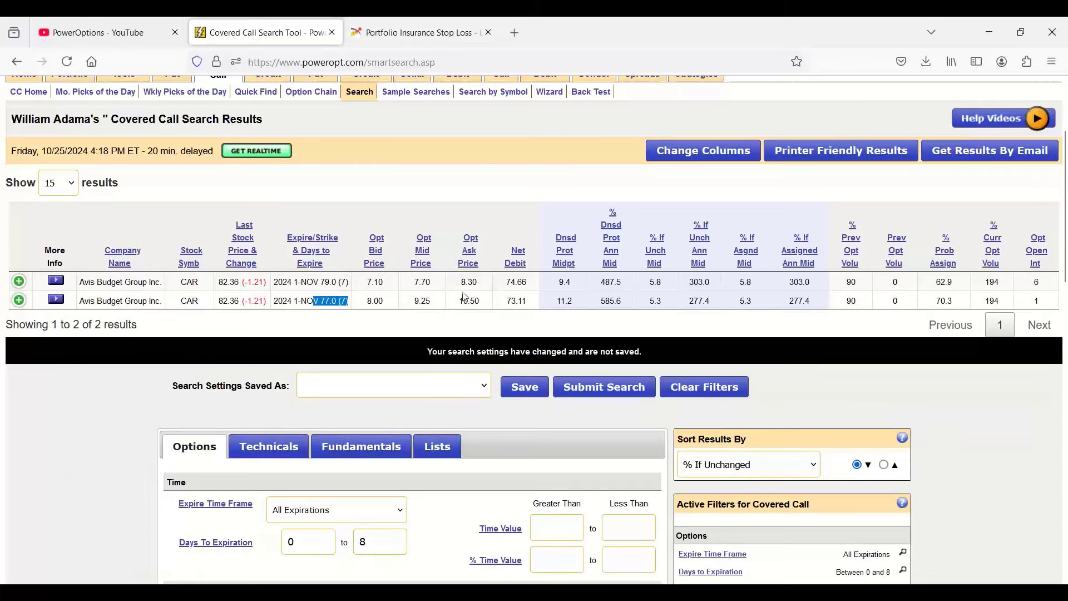
drag(555, 284, 590, 289)
drag(746, 287, 733, 292)
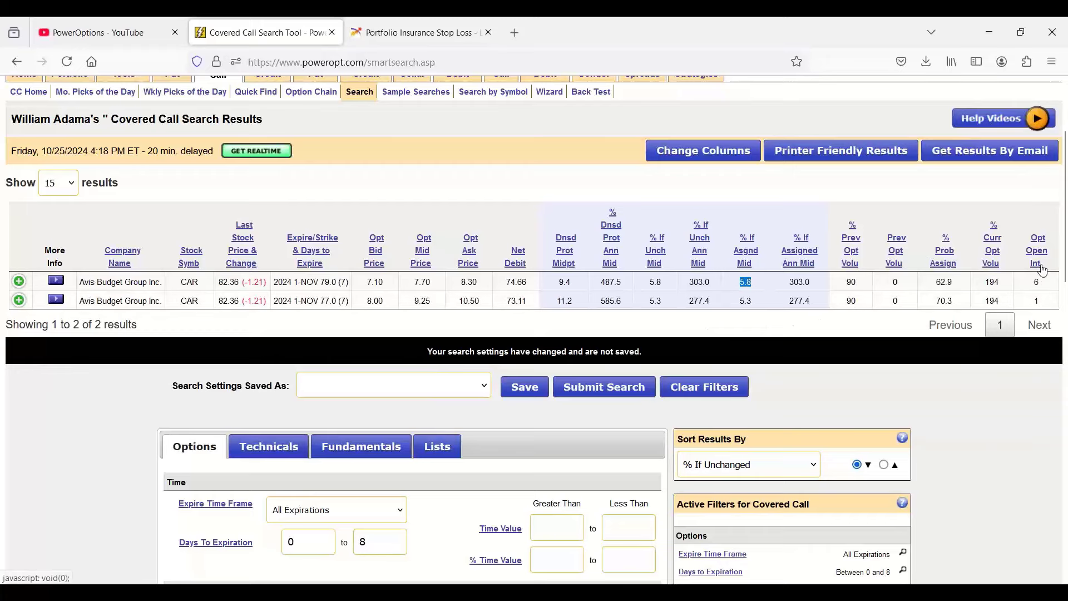
- Expand both Avis Budget Group results to check implied volatility, % in/out of the money and earnings date, and collapse them again
click(21, 283)
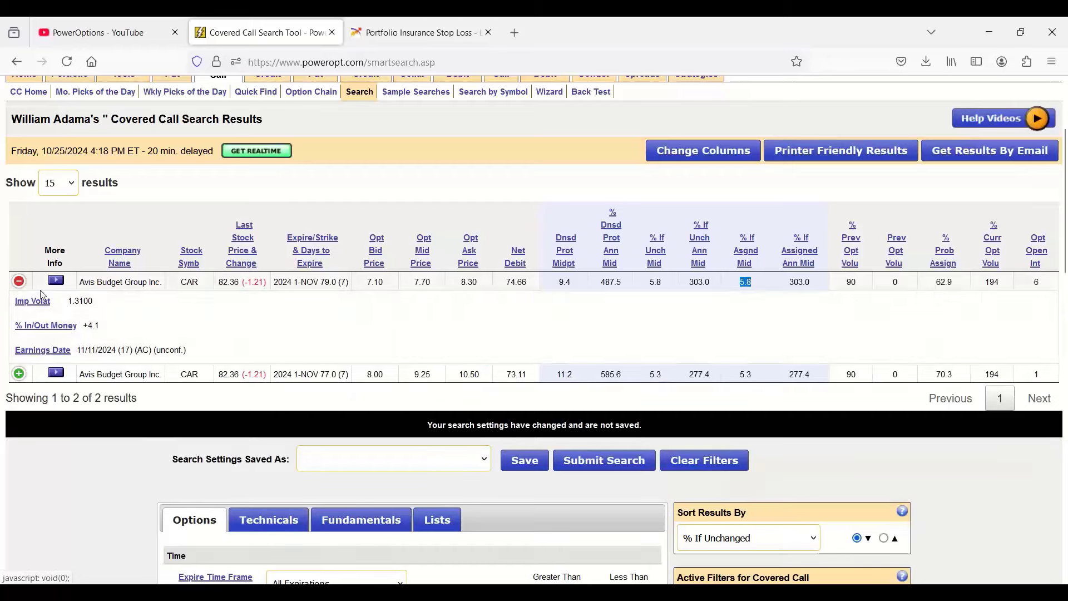
drag(68, 304, 106, 309)
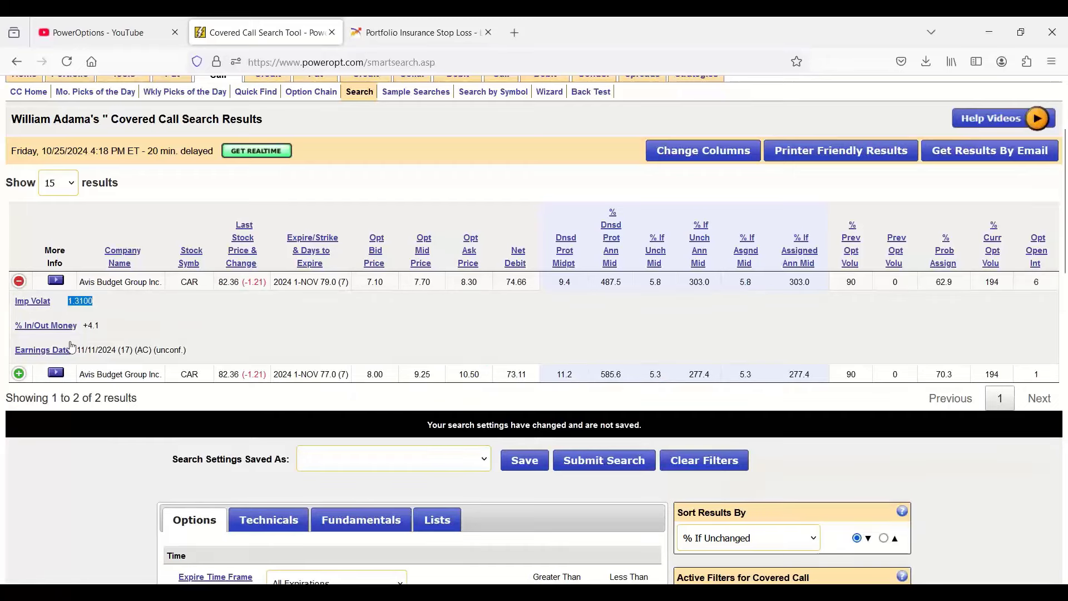
click(19, 374)
drag(68, 394, 122, 396)
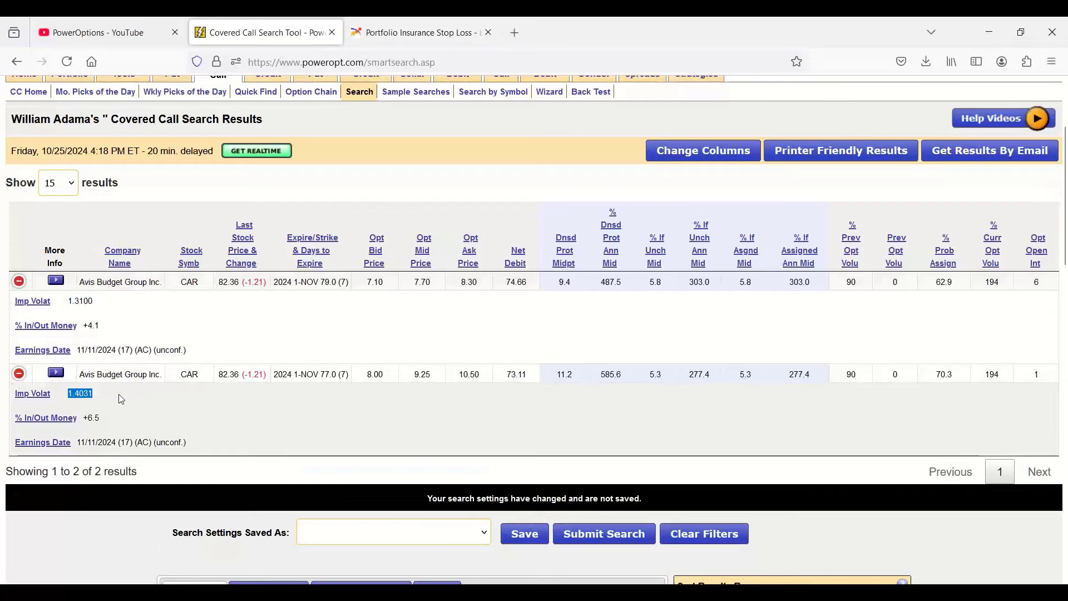
click(19, 281)
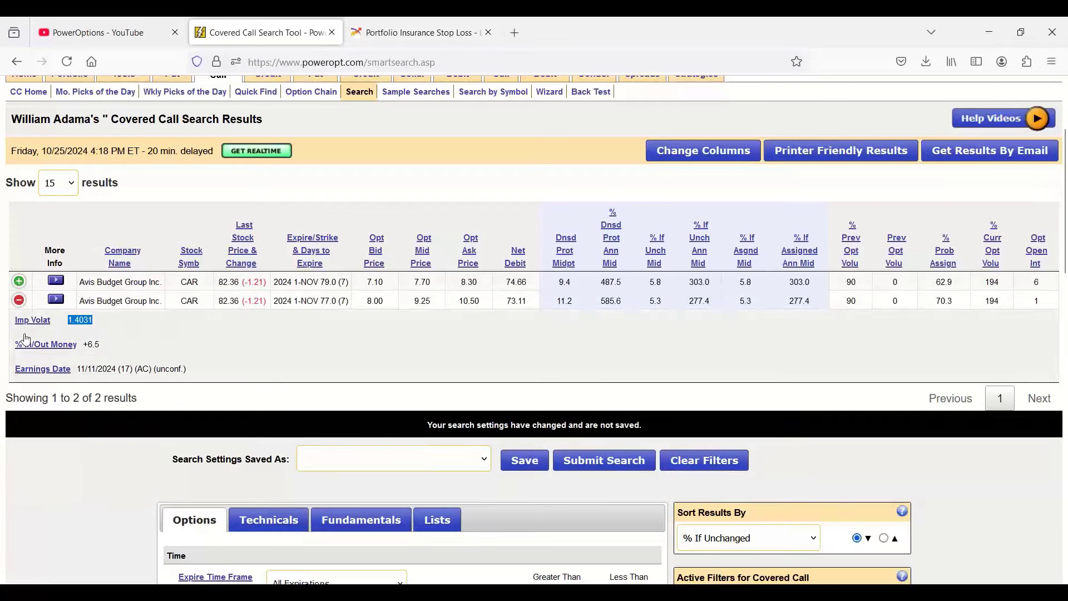
click(19, 300)
- Review the IV/HV and IV/SIV filter entries and open the explanation of the IV/SIV ratio
scroll(435, 390, down, 6)
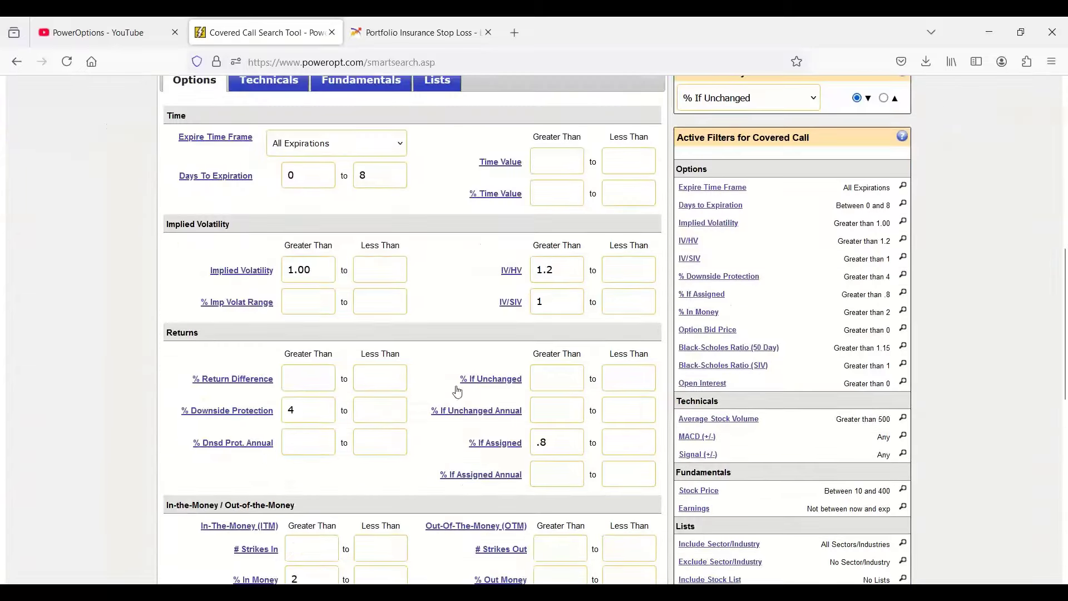
drag(564, 280, 510, 276)
click(541, 301)
click(507, 308)
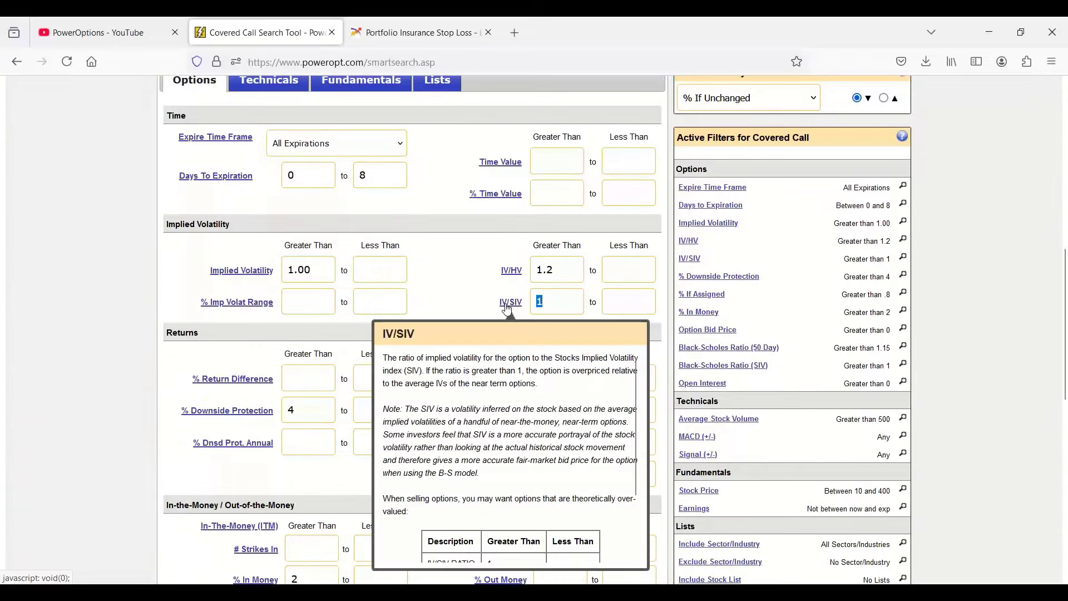
- Open the results columns configuration and remove the % Prev Opt Volu and Prev Opt Volu columns
scroll(502, 312, up, 5)
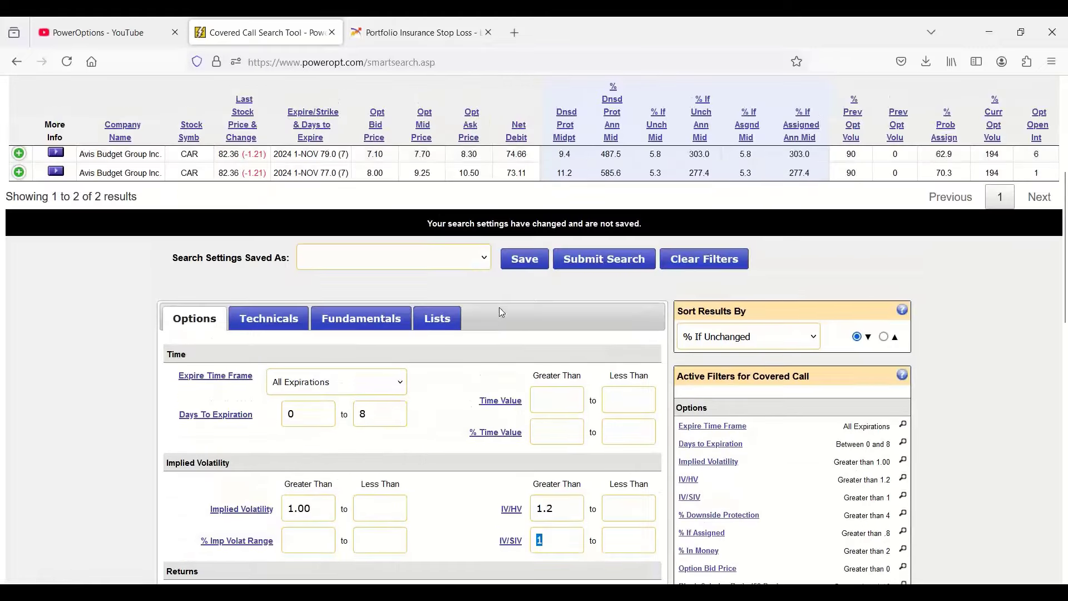
scroll(502, 312, up, 2)
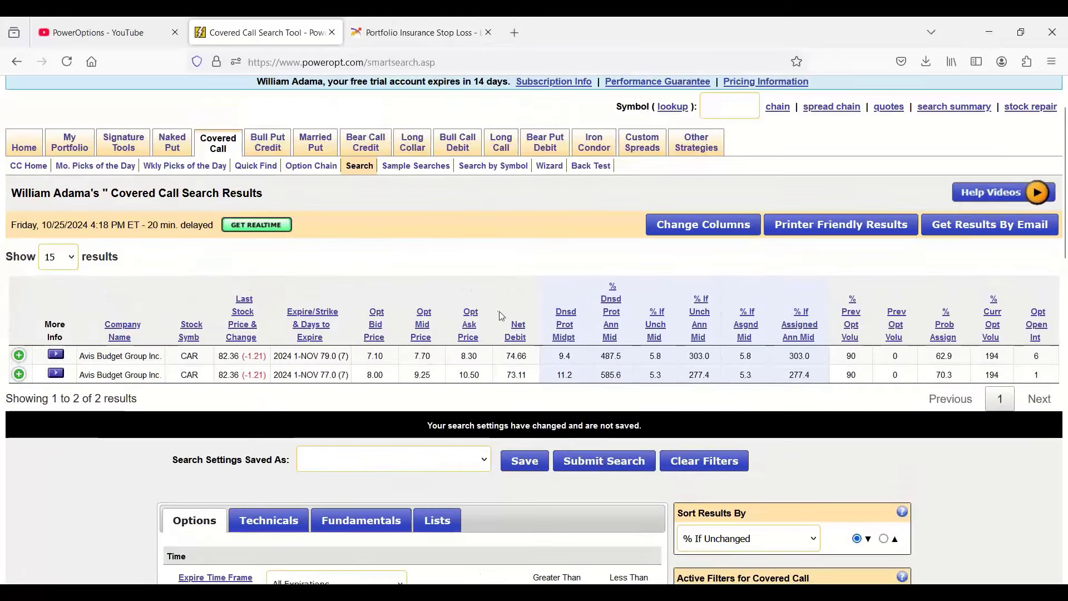
click(723, 230)
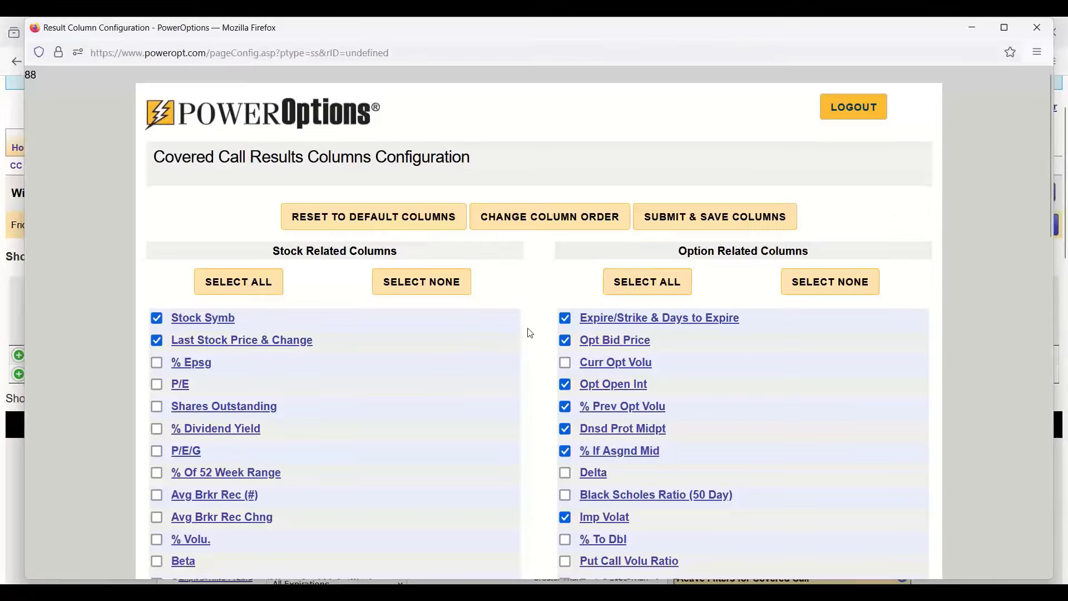
scroll(532, 334, down, 3)
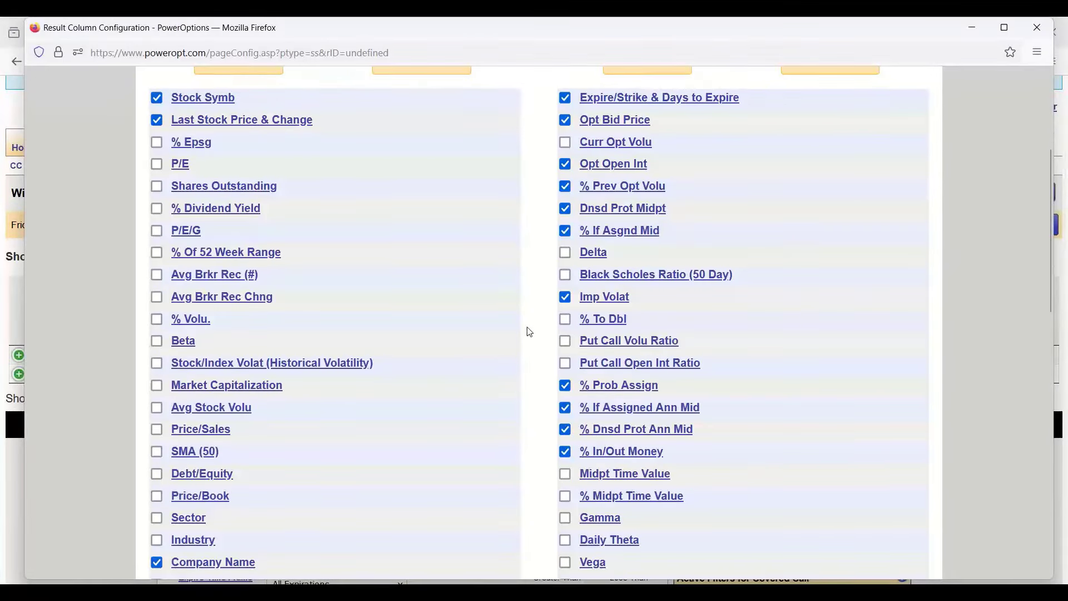
click(566, 188)
scroll(557, 313, down, 1)
scroll(557, 313, down, 2)
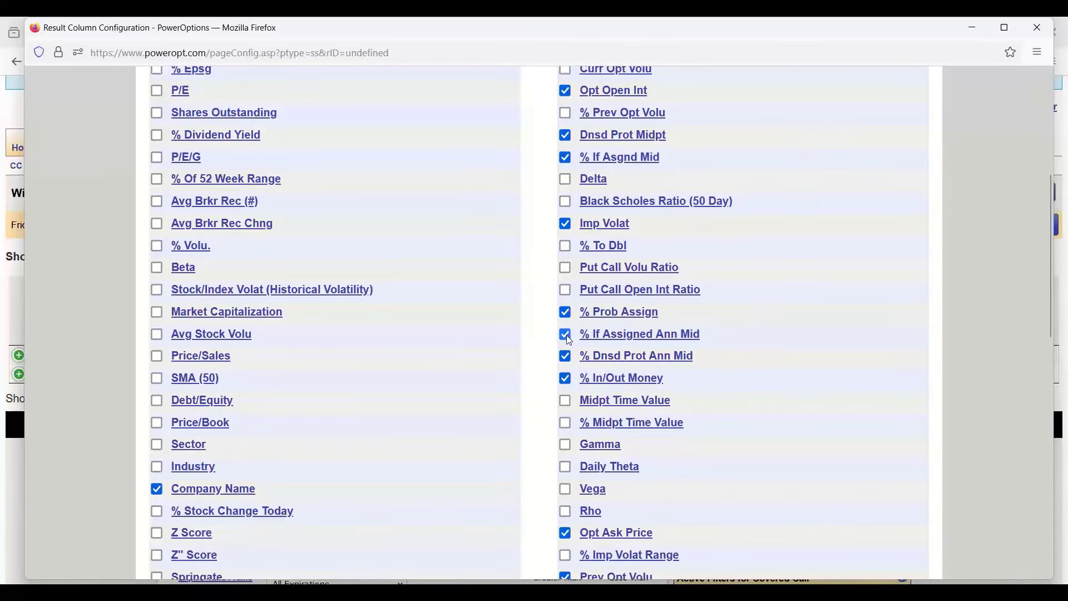
scroll(562, 384, down, 4)
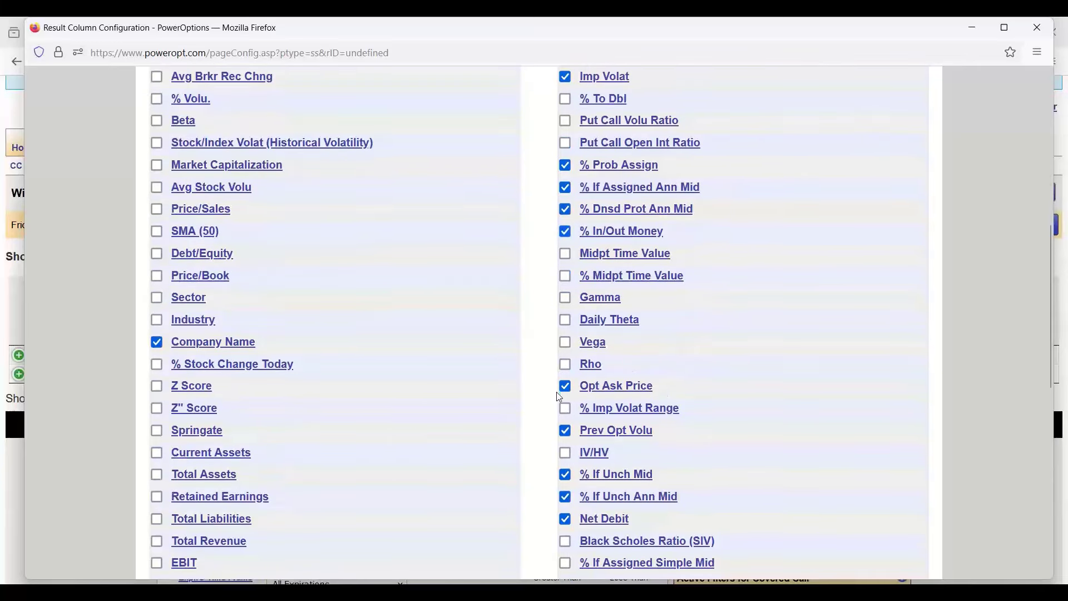
scroll(572, 378, down, 2)
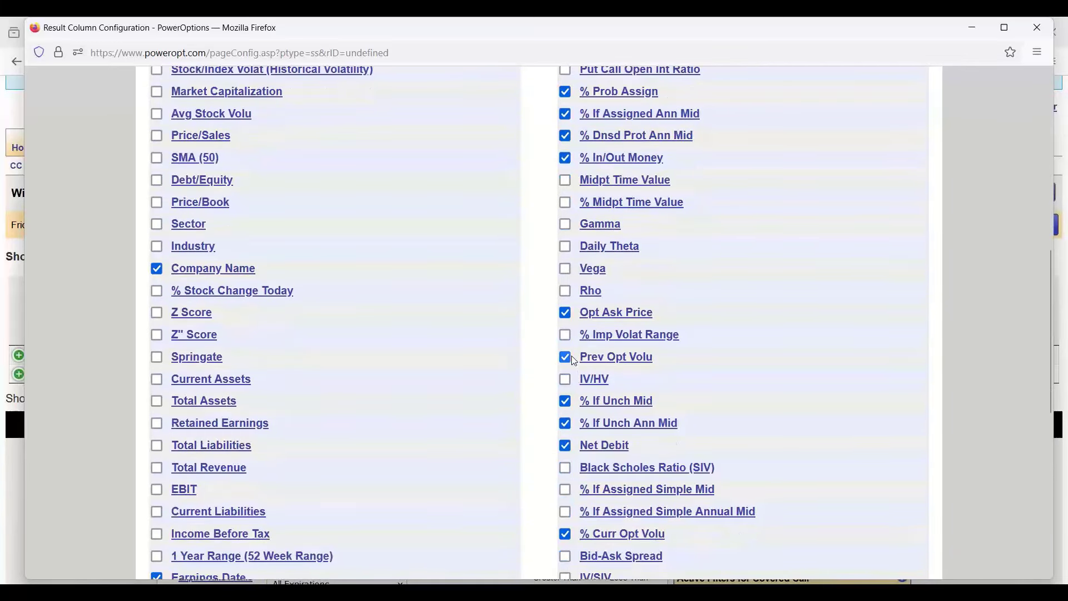
click(573, 359)
- Remove the % If Unch Mid, % If Unch Ann Mid and % Curr Opt Volu columns from the results
scroll(573, 359, down, 2)
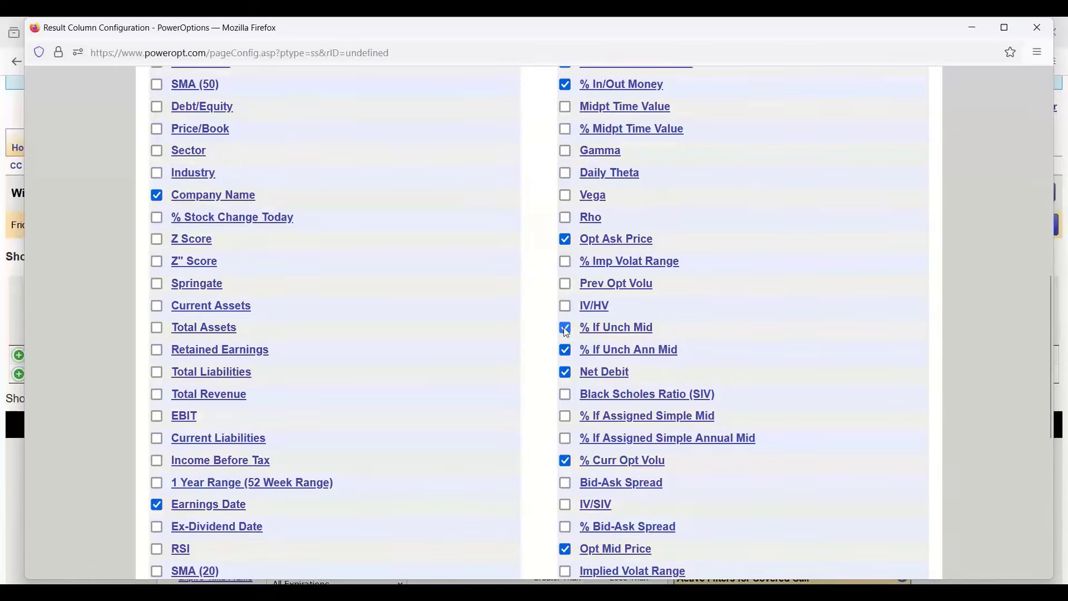
click(567, 333)
click(566, 353)
scroll(552, 387, down, 4)
click(566, 314)
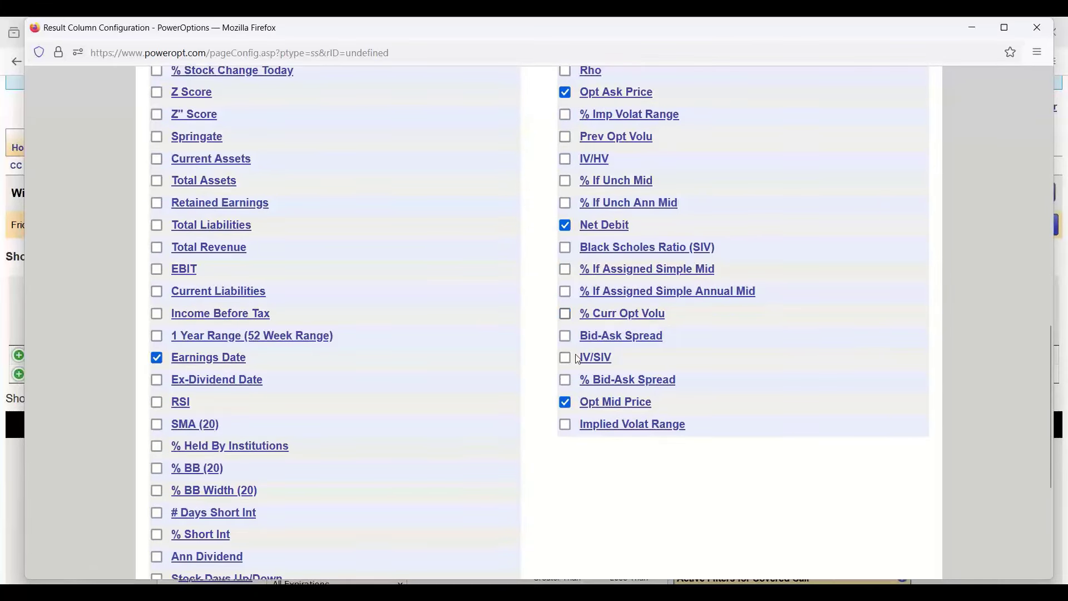
- Add the IV/HV, IV/SIV and Implied Volat Range columns to the results
scroll(566, 402, up, 2)
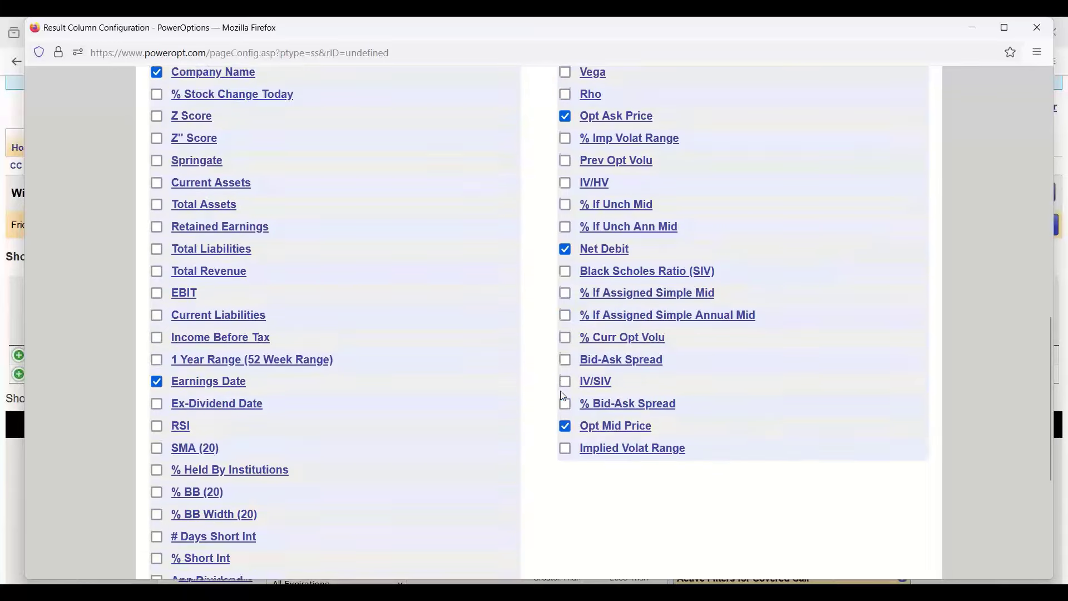
scroll(562, 393, down, 4)
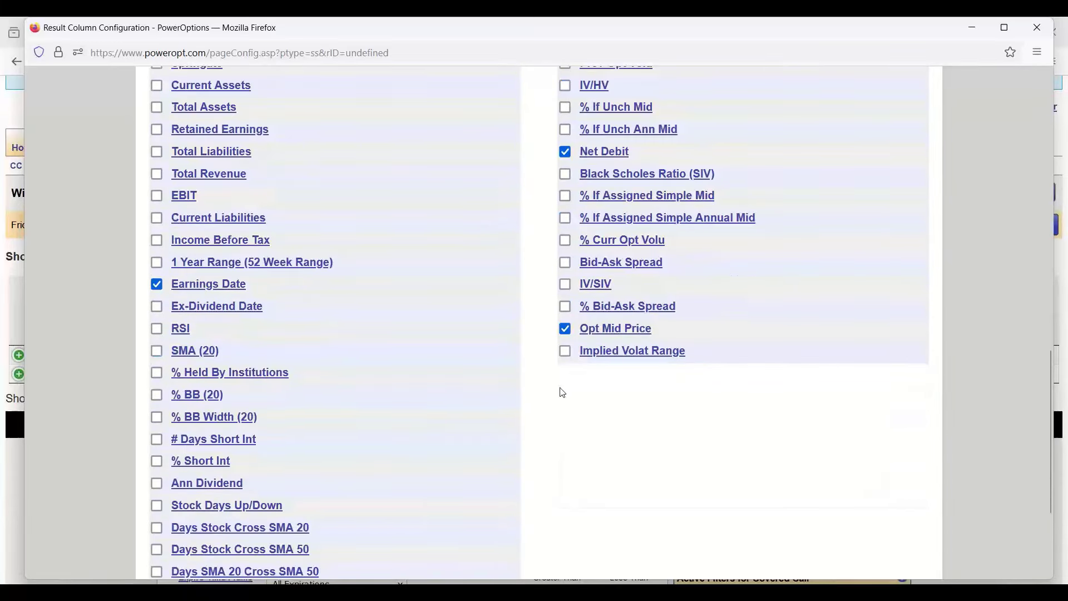
scroll(563, 393, up, 6)
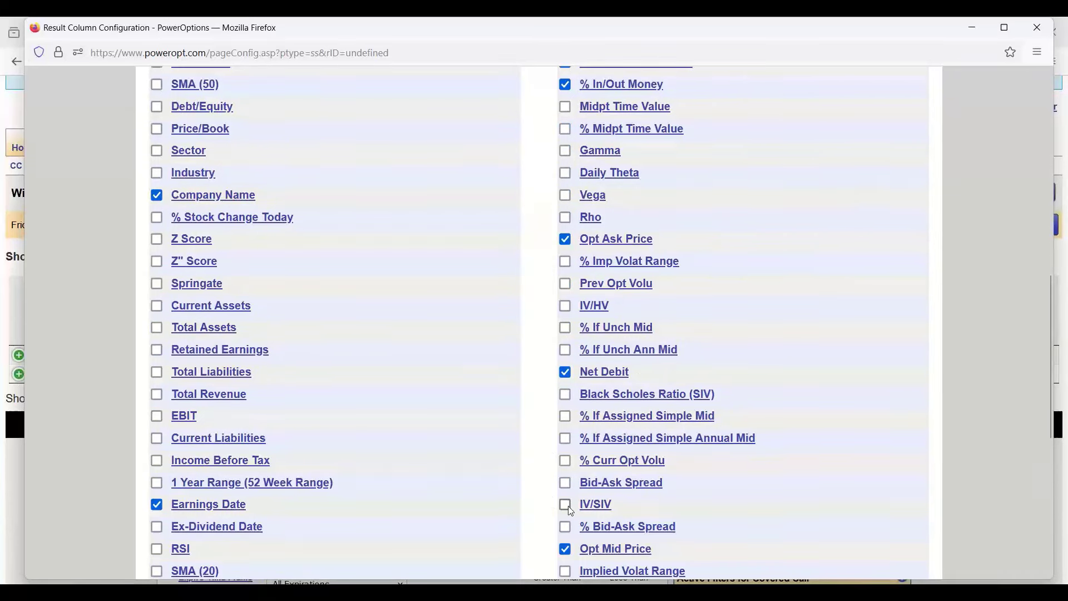
click(566, 307)
scroll(563, 489, up, 6)
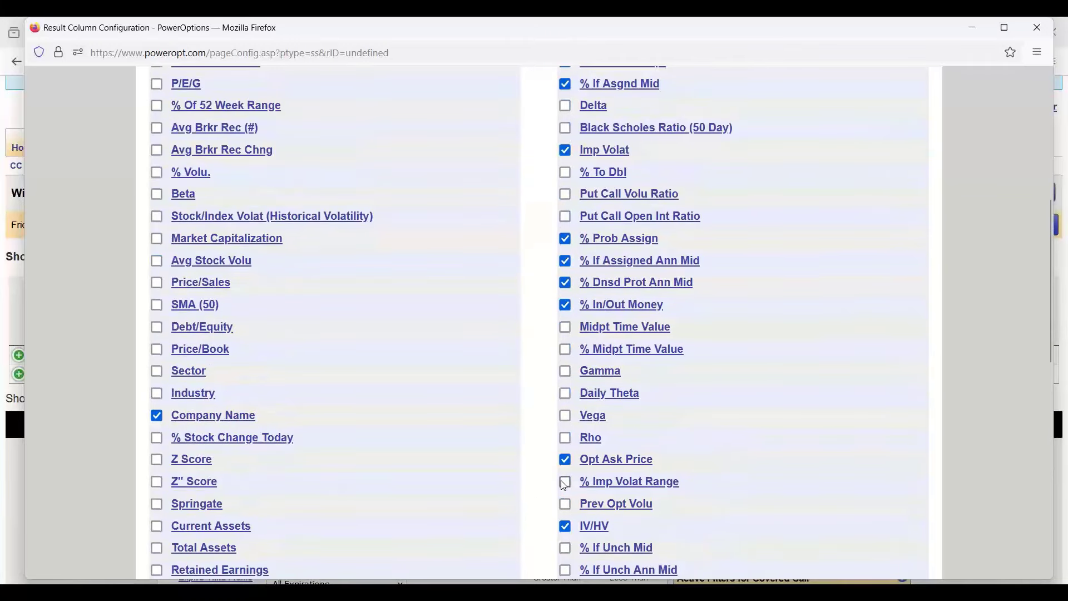
scroll(565, 486, up, 2)
scroll(570, 456, down, 12)
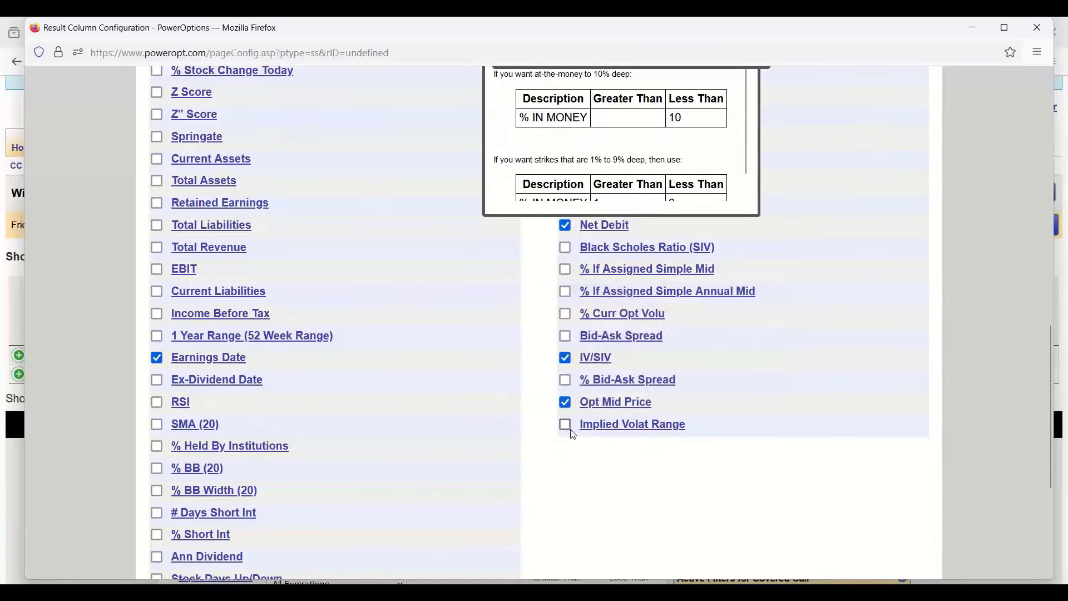
click(568, 427)
scroll(563, 470, down, 5)
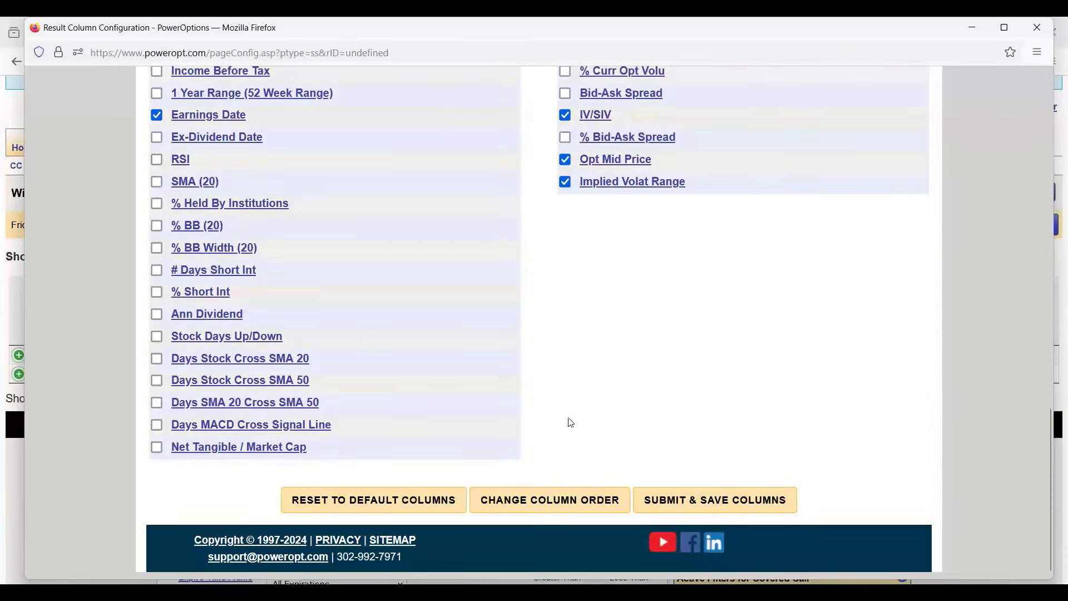
- Open the column order settings and move IV/HV up to directly after % Prob Assign
click(581, 499)
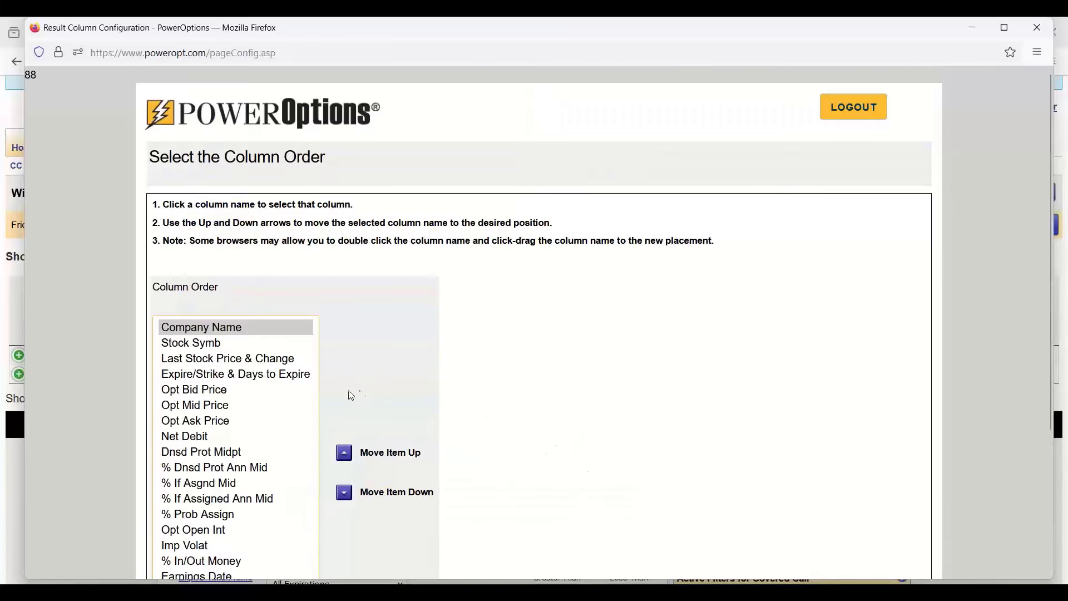
scroll(348, 396, down, 4)
click(215, 405)
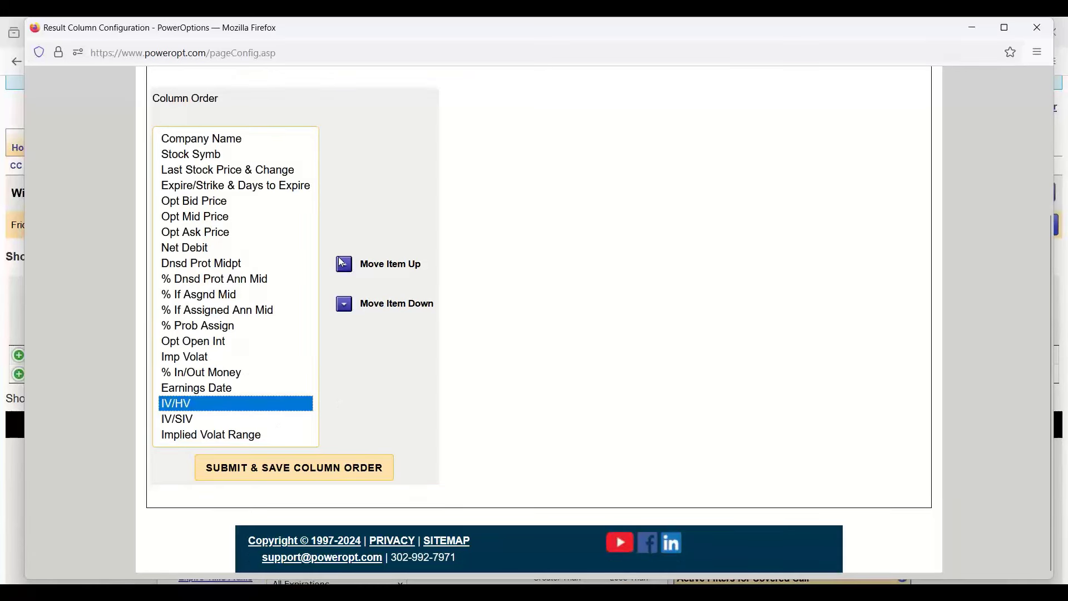
click(354, 266)
click(354, 266)
click(354, 266)
click(354, 266)
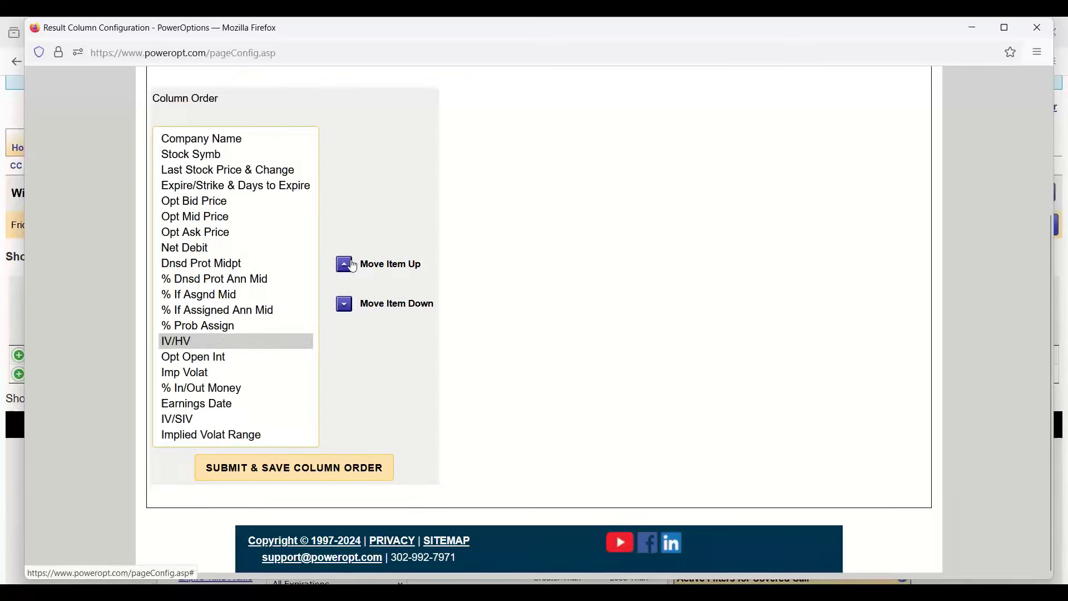
- Move the IV/SIV column up to directly after IV/HV
click(229, 420)
click(345, 265)
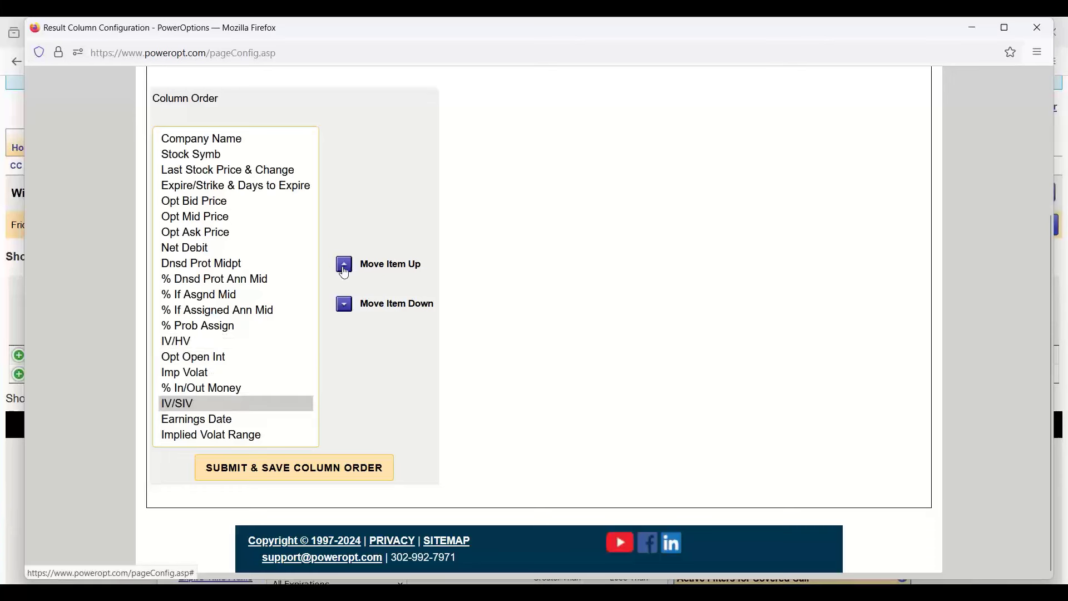
click(344, 265)
click(344, 265)
click(344, 265)
- Move the Implied Volat Range column up to directly after IV/SIV
click(269, 435)
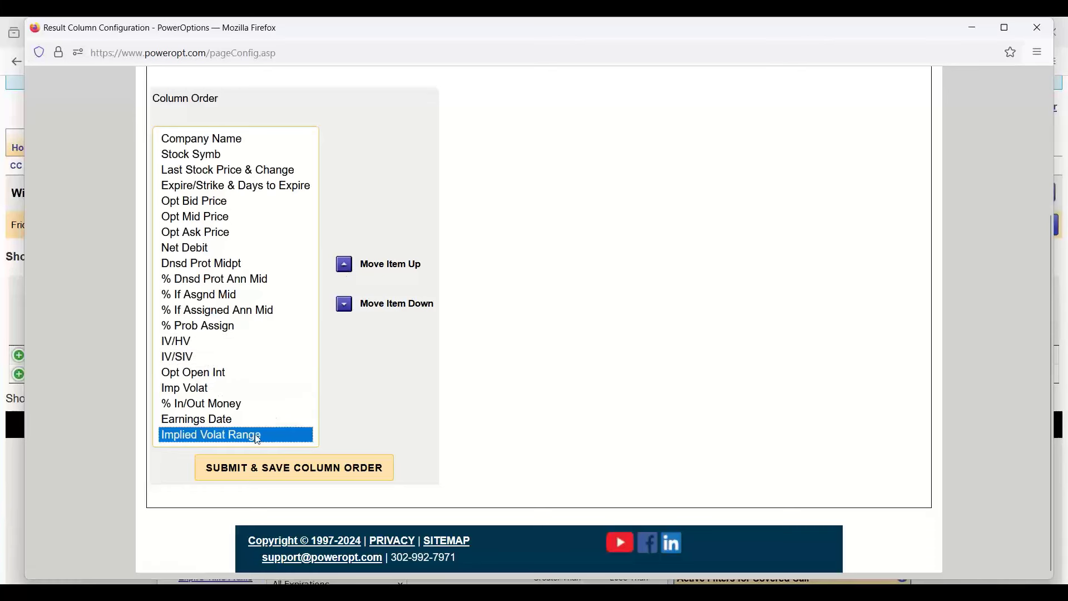
click(349, 271)
click(350, 272)
click(350, 271)
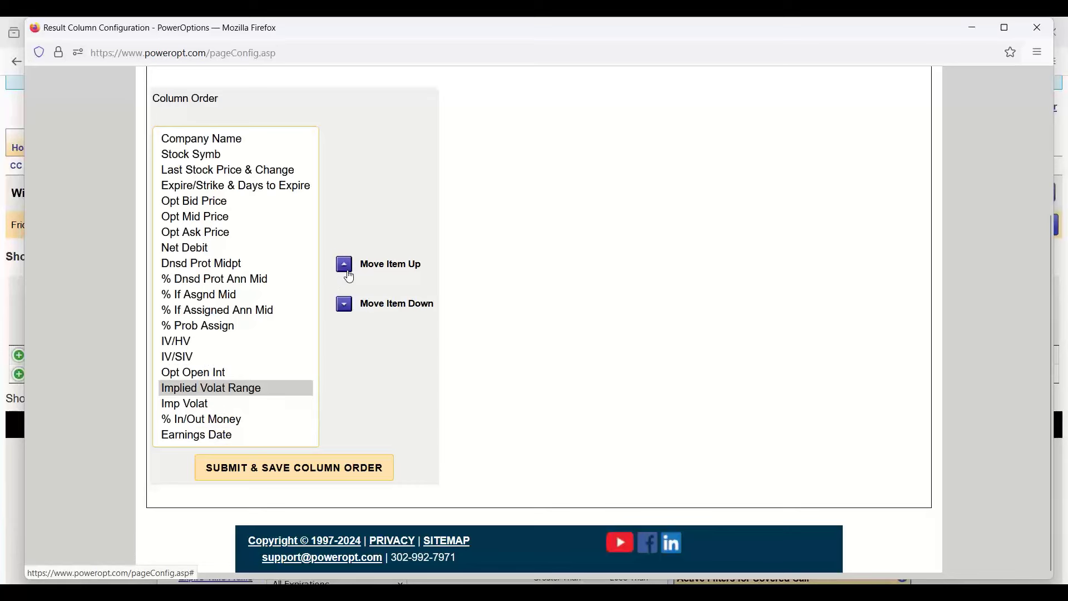
click(349, 272)
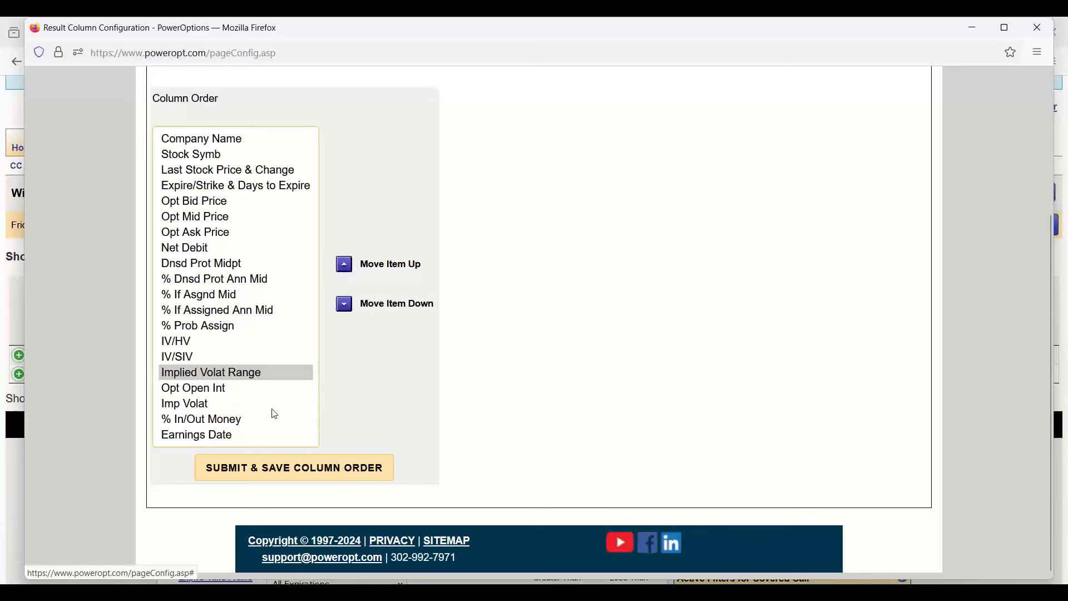
- Save the column order, close the configuration window and reload the search results, resending the search
click(318, 478)
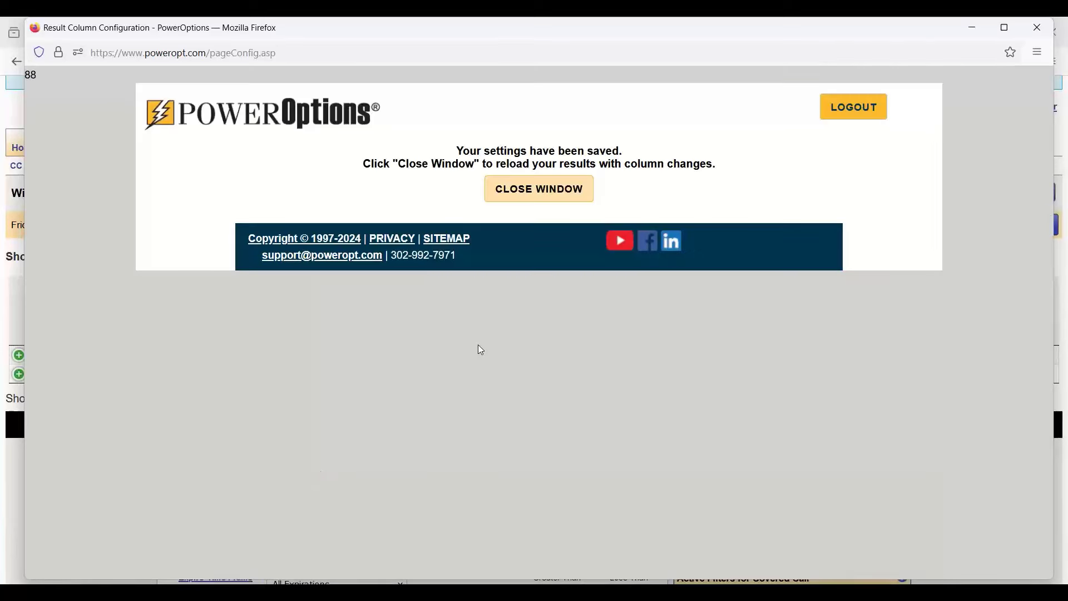
click(530, 193)
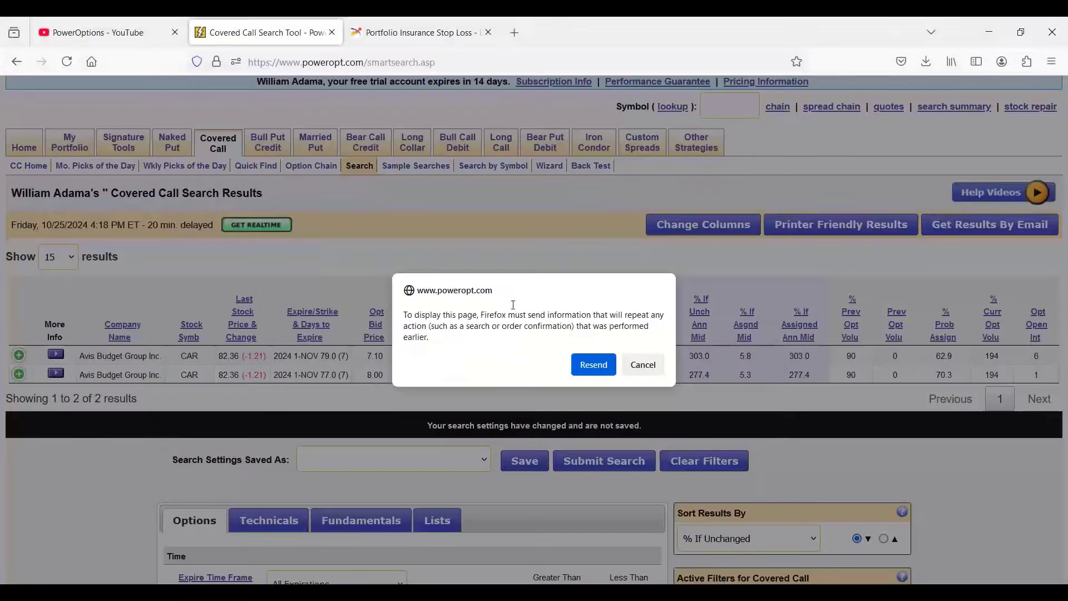
click(592, 364)
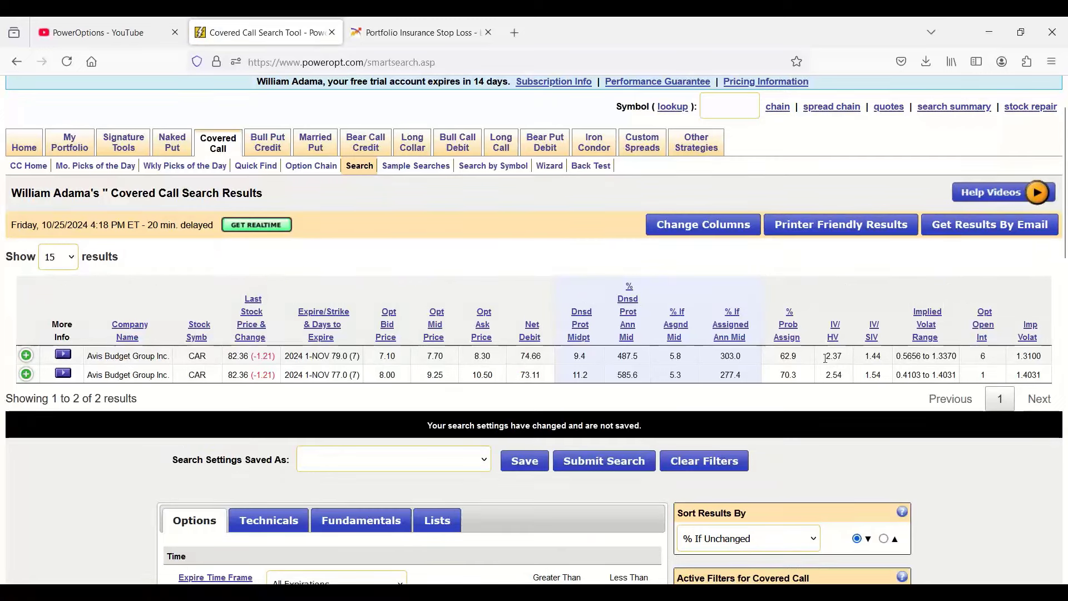
- Compare the IV/HV and IV/SIV values of the two Avis Budget Group results
drag(826, 356, 859, 406)
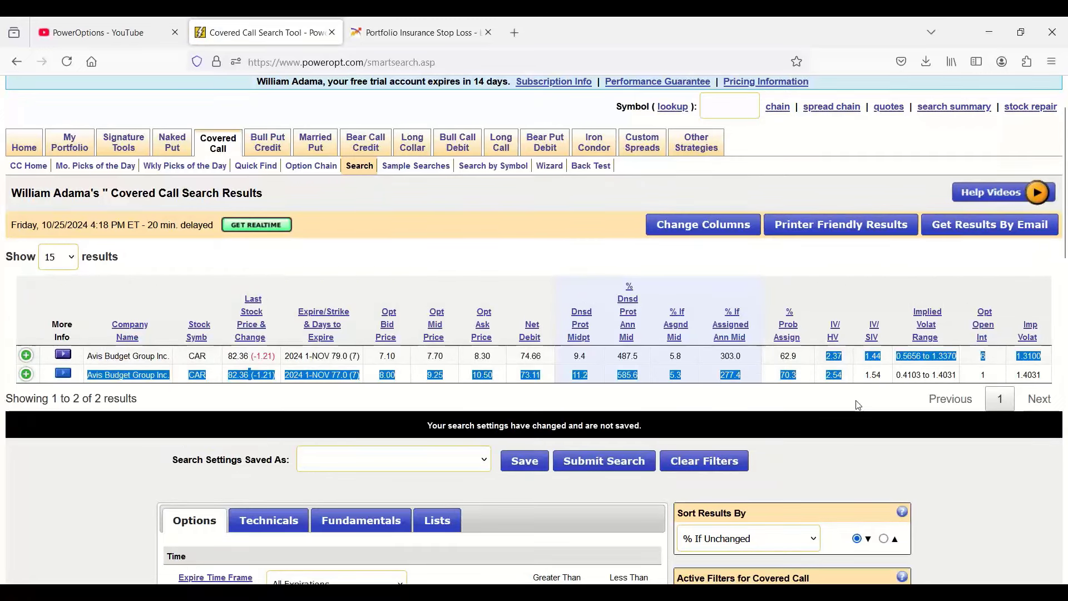
click(858, 405)
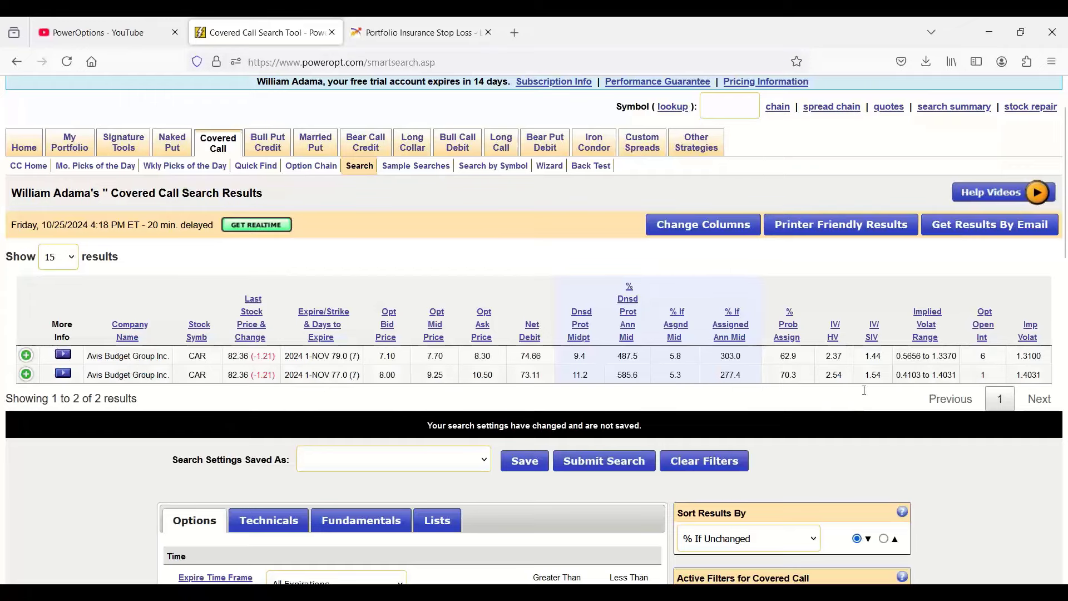
double_click(874, 356)
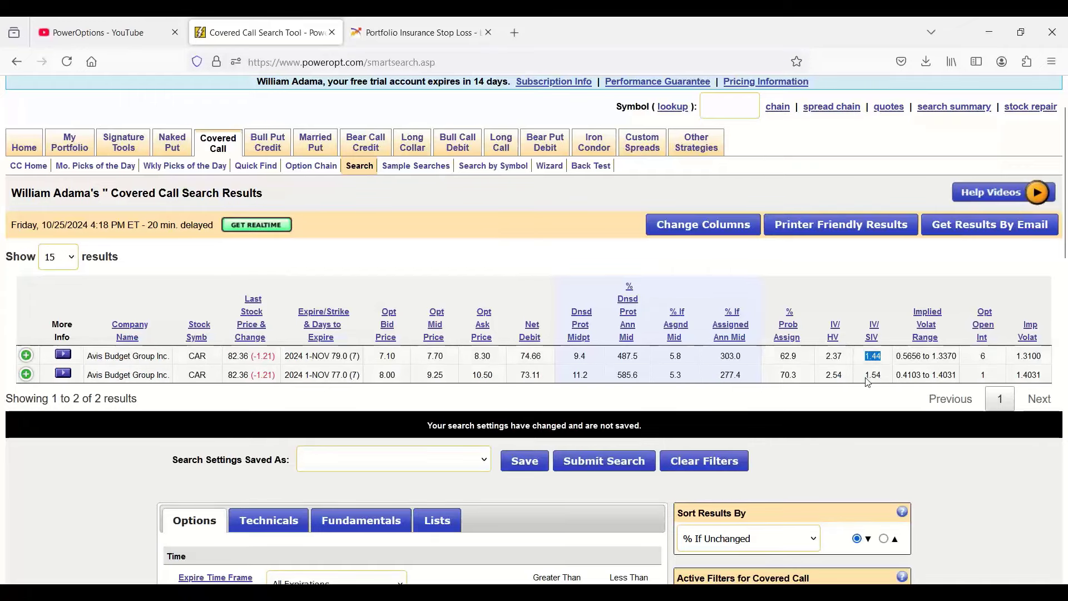
double_click(874, 375)
- Open the detailed option research for the first Avis Budget Group result and review its price and implied volatility chart, returns, Greeks and IV range
scroll(857, 410, down, 3)
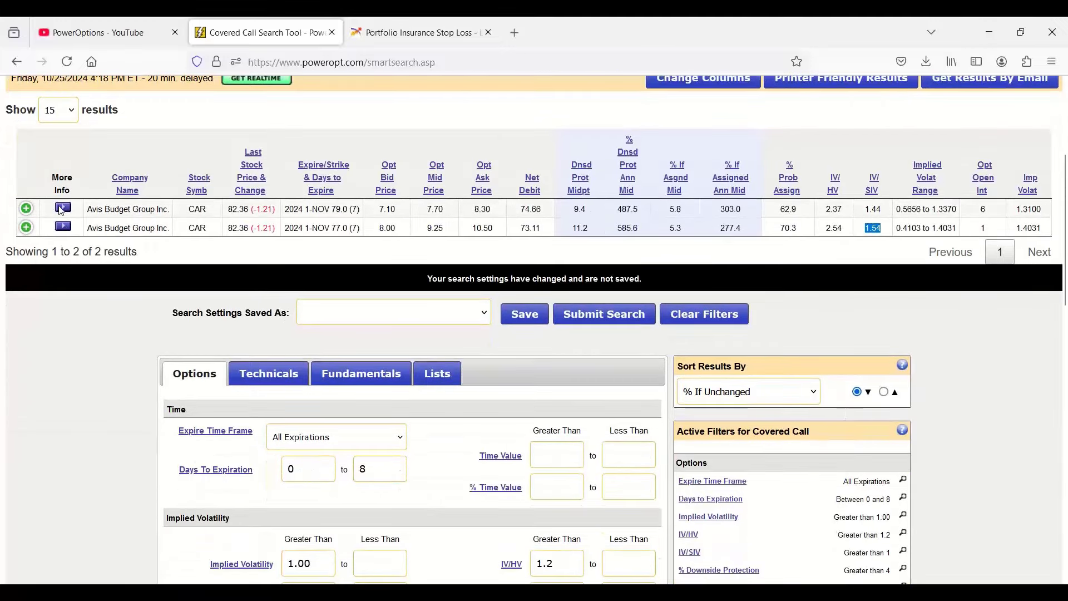
click(63, 209)
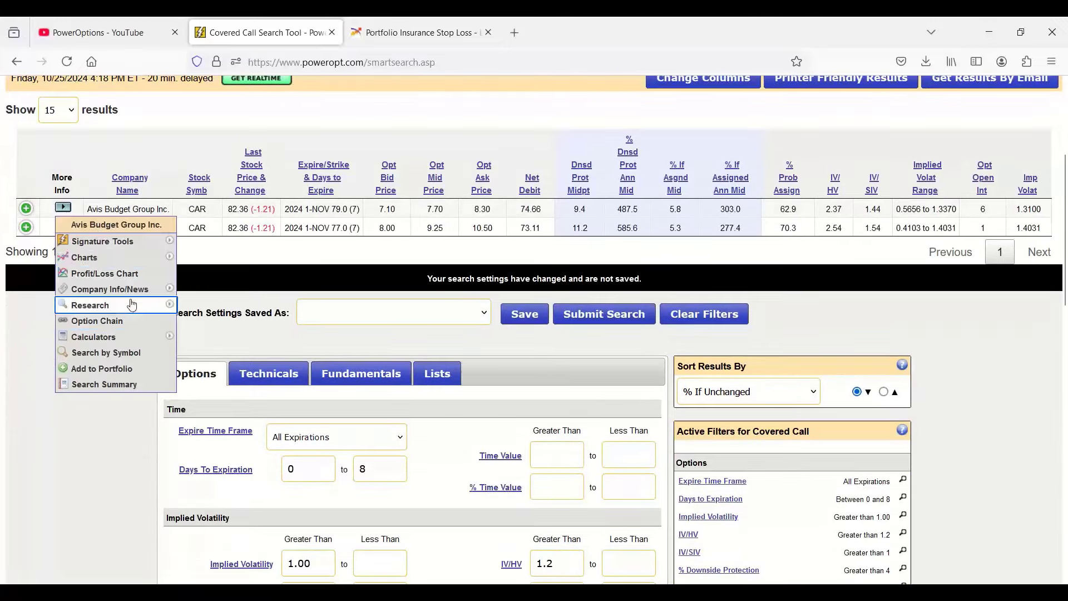
mouse_move(132, 307)
click(225, 323)
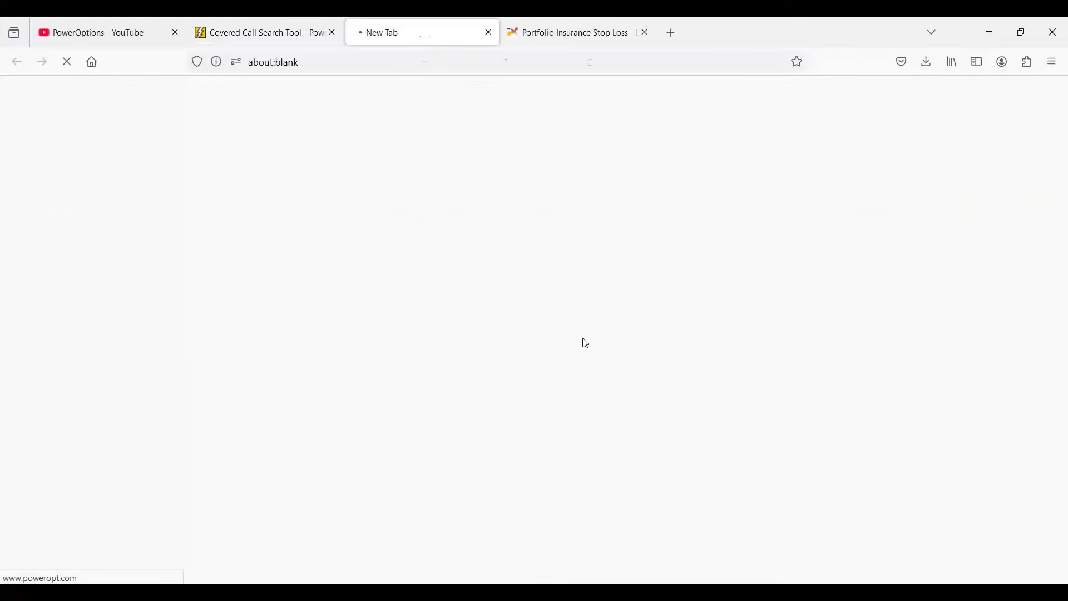
scroll(583, 341, down, 5)
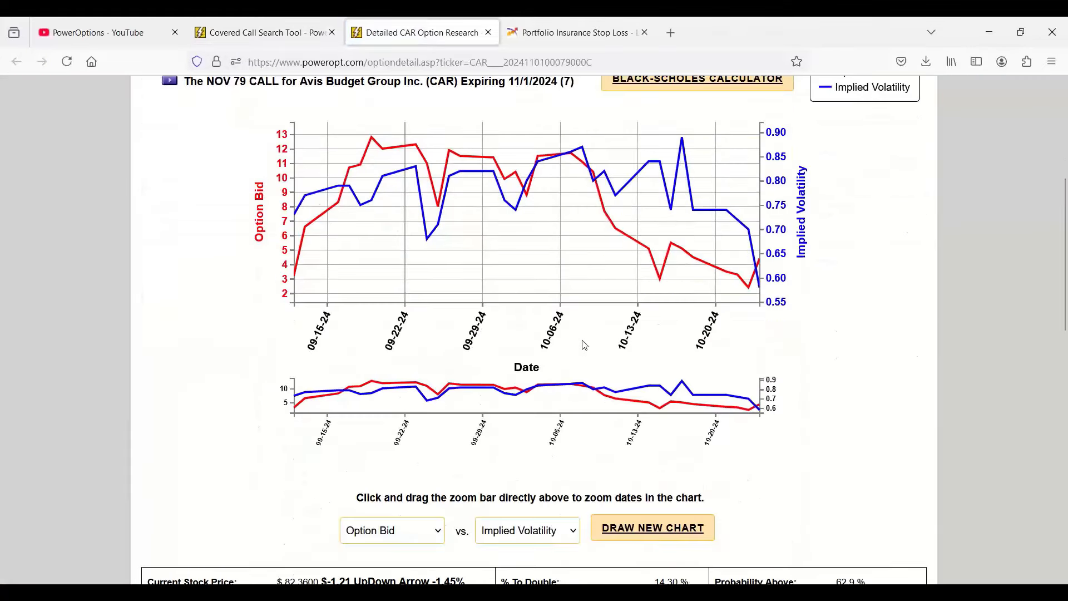
scroll(584, 345, down, 10)
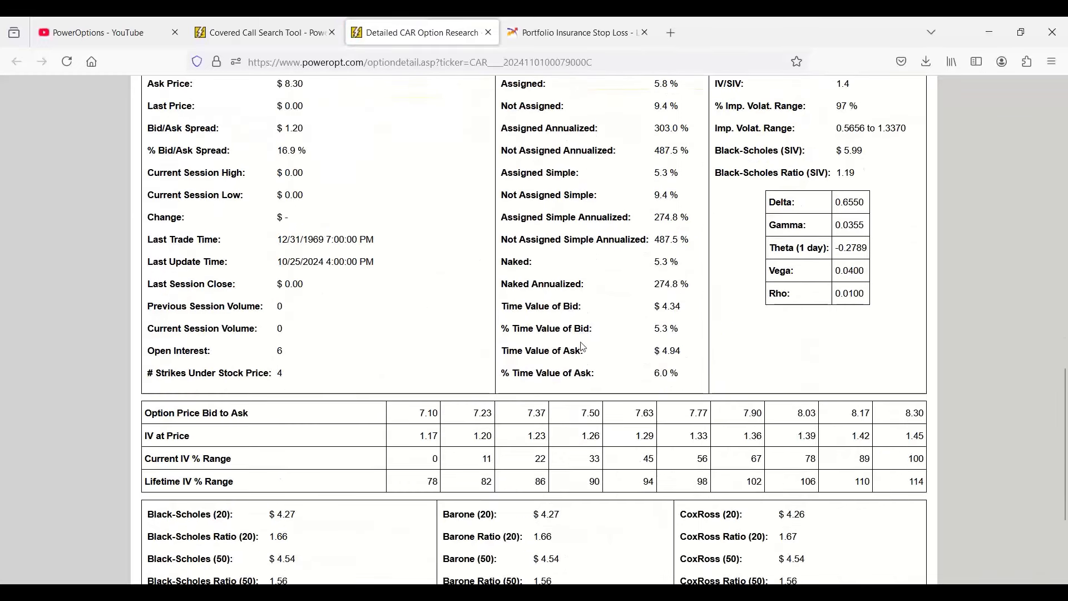
scroll(492, 232, up, 4)
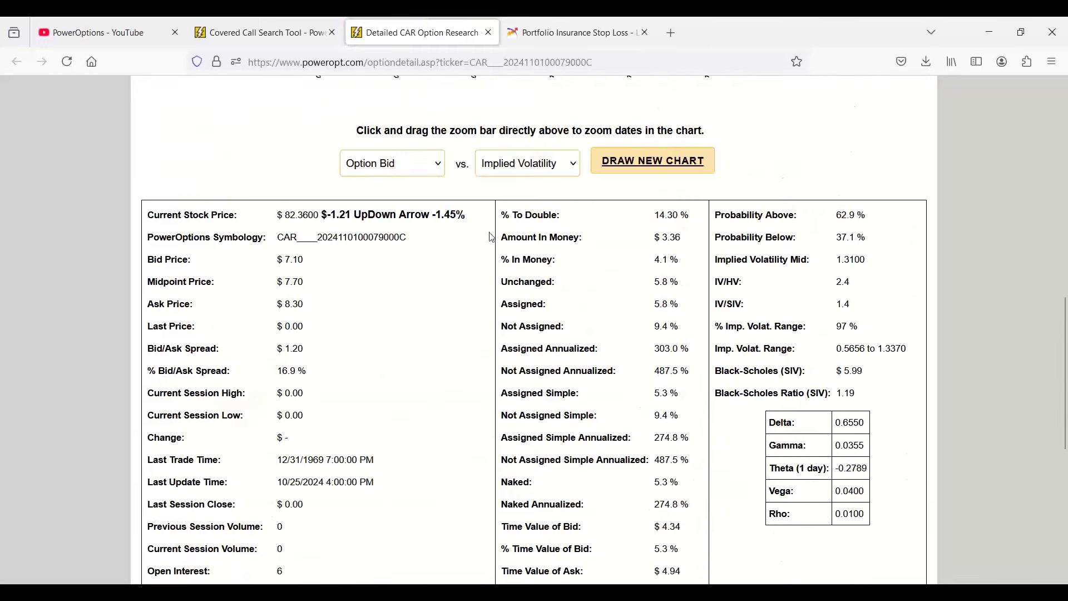
scroll(492, 237, down, 5)
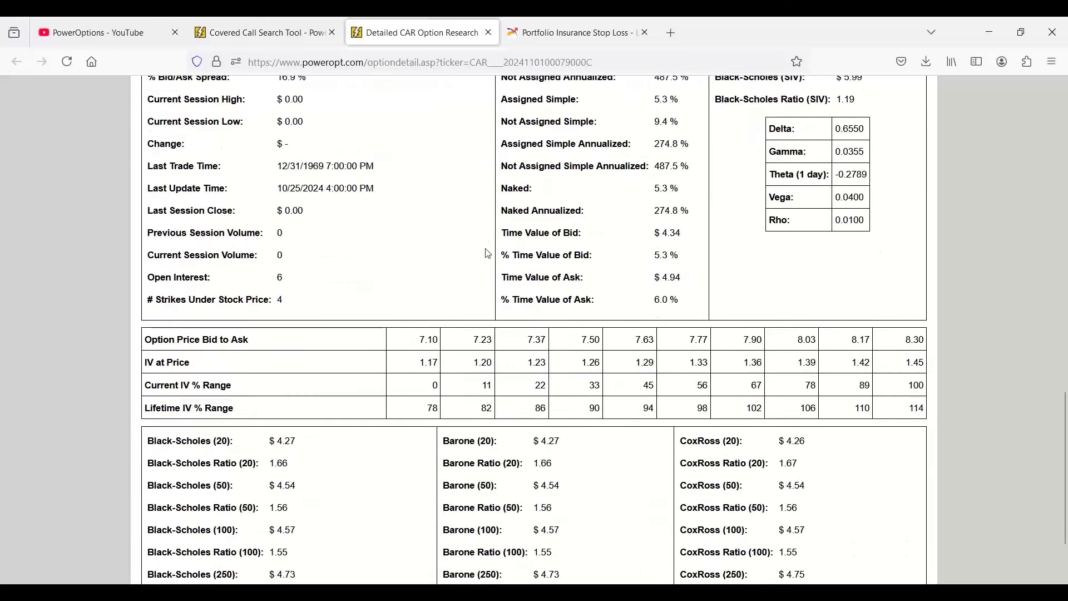
- Review the option's IV-by-price table, pricing models, probabilities, IV/HV, IV/SIV and implied volatility range on the detailed research page
scroll(489, 254, down, 2)
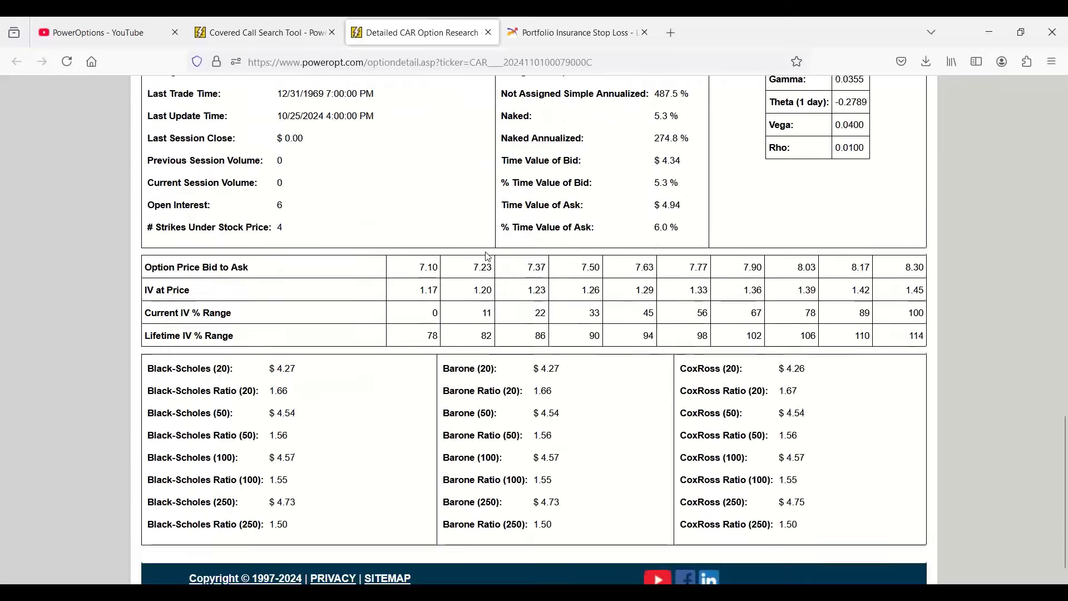
scroll(488, 256, up, 5)
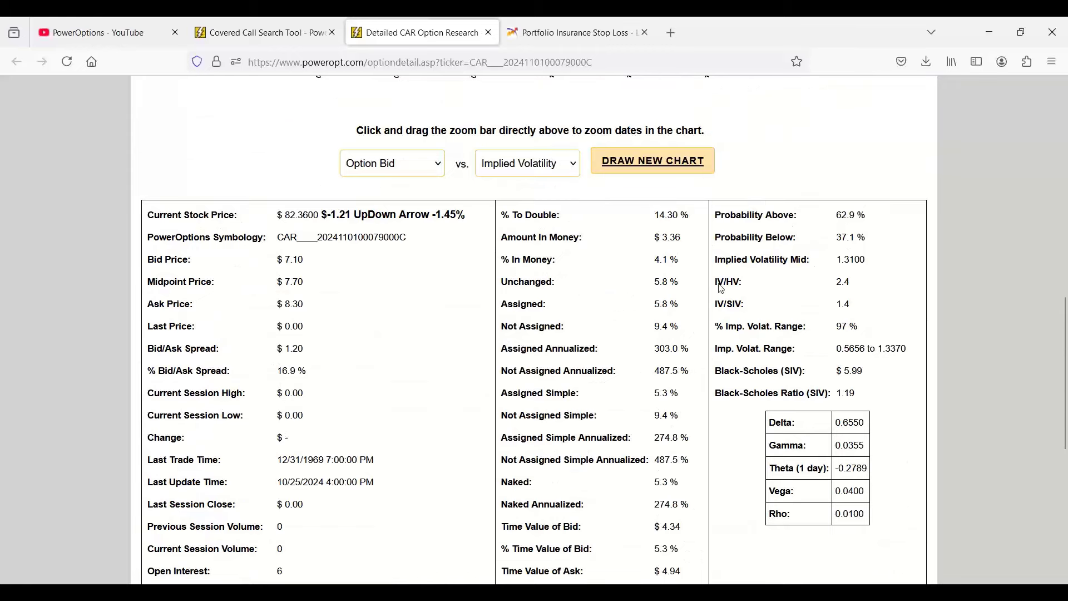
drag(721, 289, 917, 364)
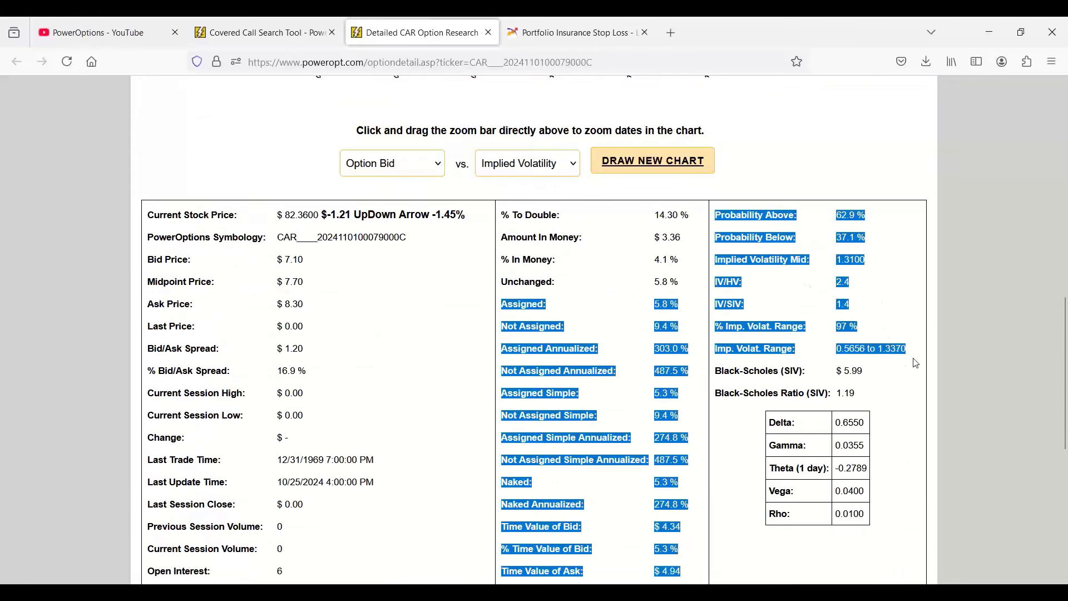
click(454, 353)
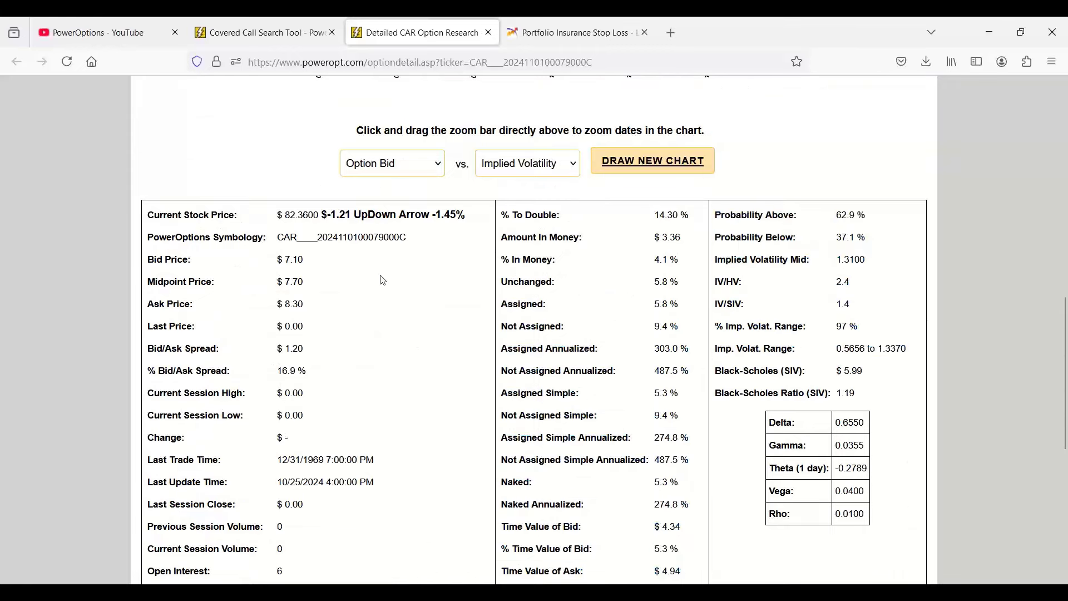
- Open the stock research for the first Avis Budget Group search result and check its next earnings date
click(270, 34)
click(63, 207)
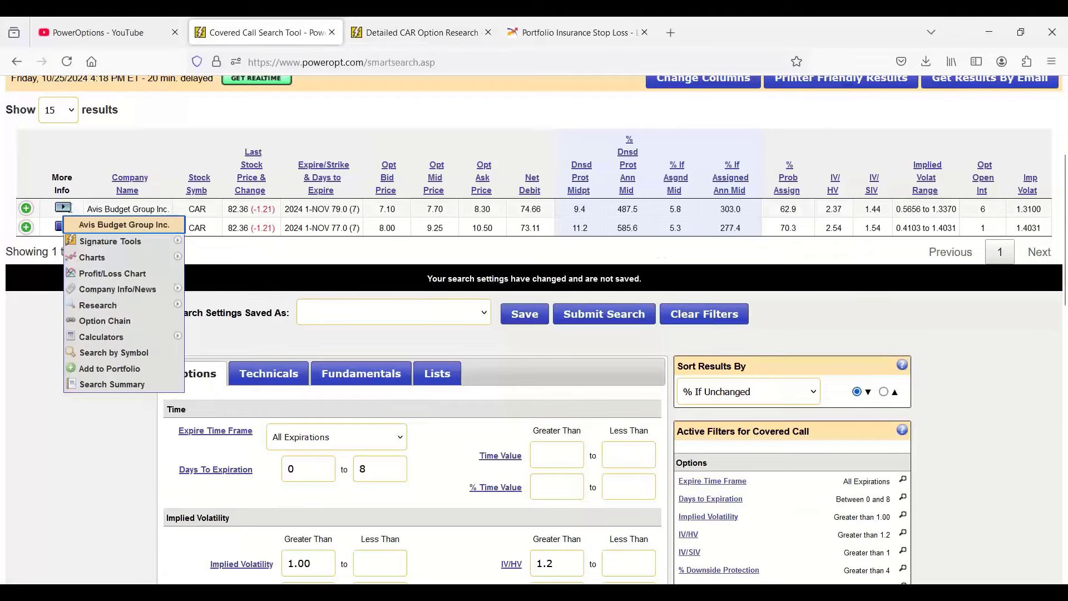
mouse_move(135, 309)
click(234, 306)
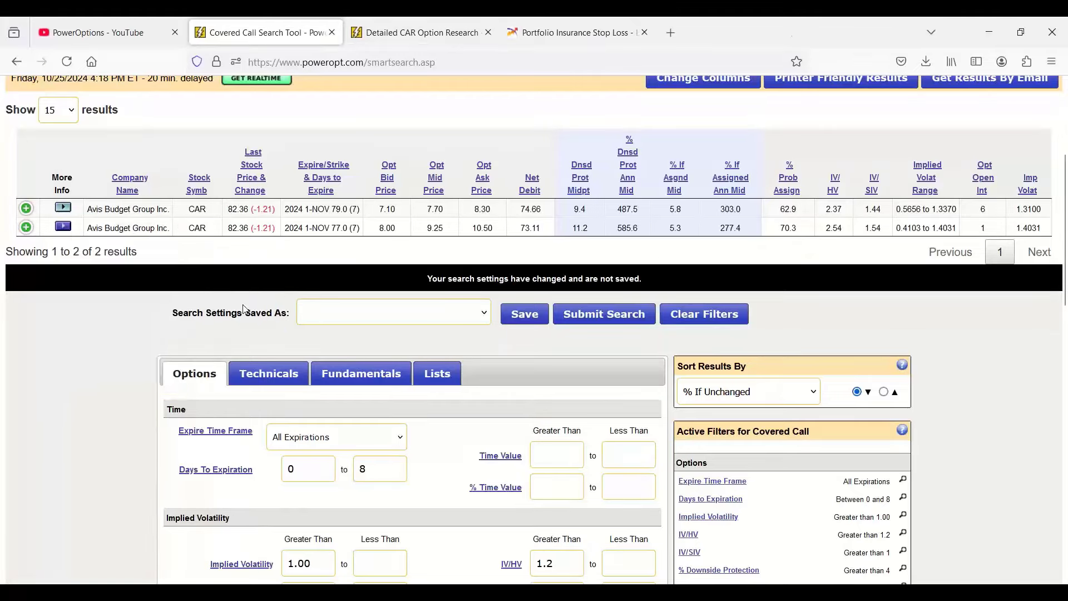
scroll(524, 435, down, 7)
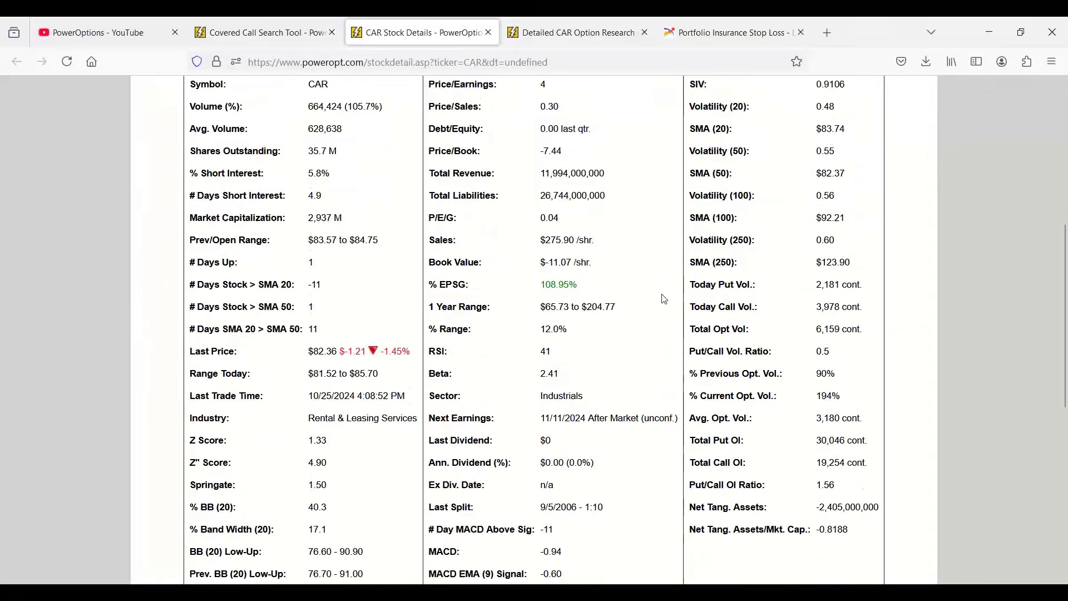
drag(538, 416, 686, 415)
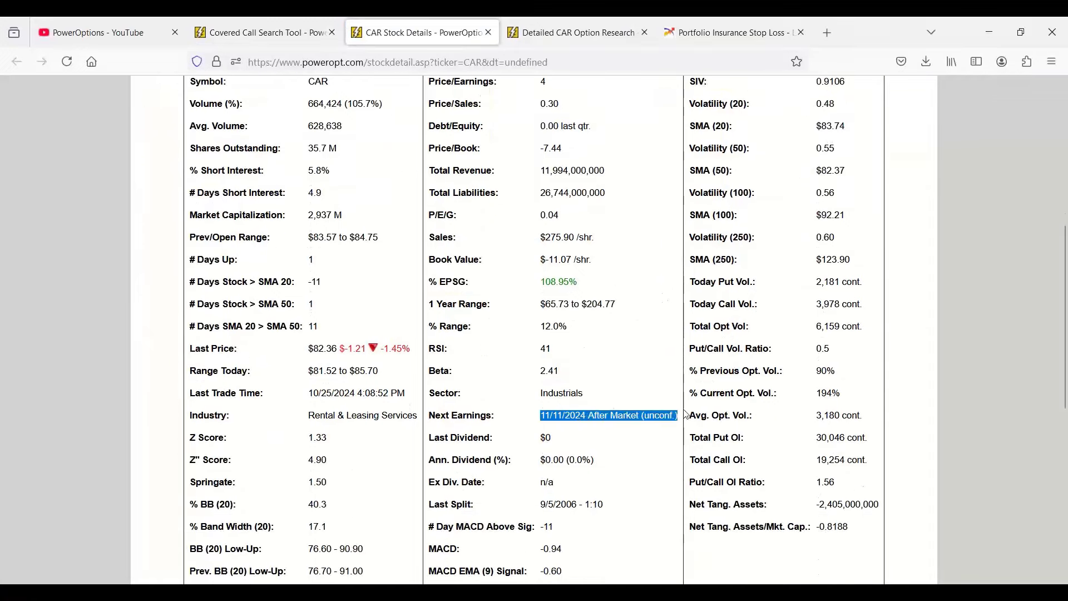
- View the Avis Budget Group stock chart on BigCharts, examine its price trend and indicators, and close the chart
scroll(354, 149, up, 7)
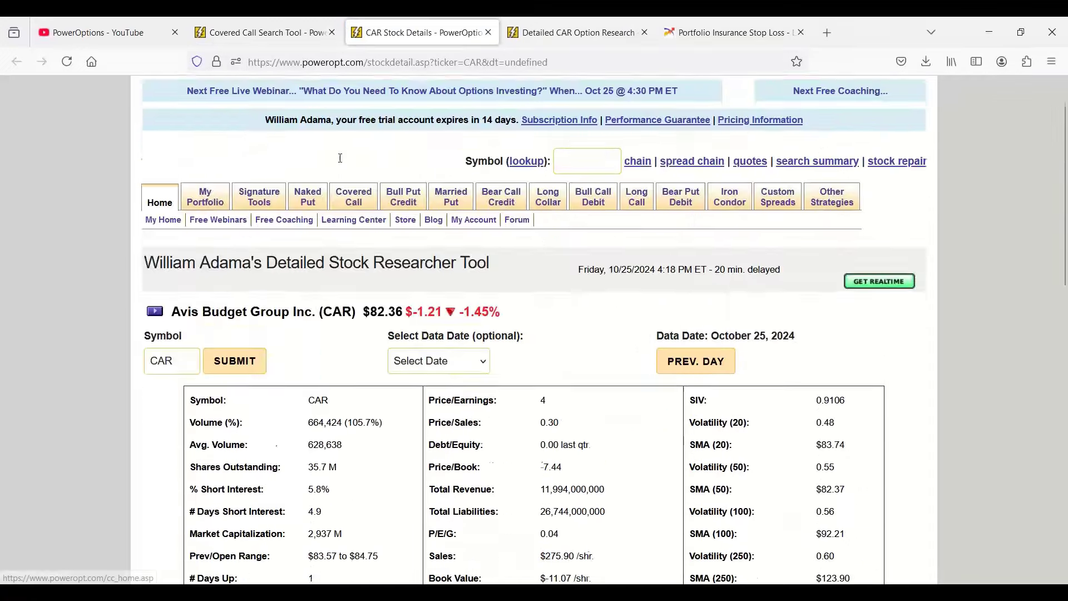
click(158, 362)
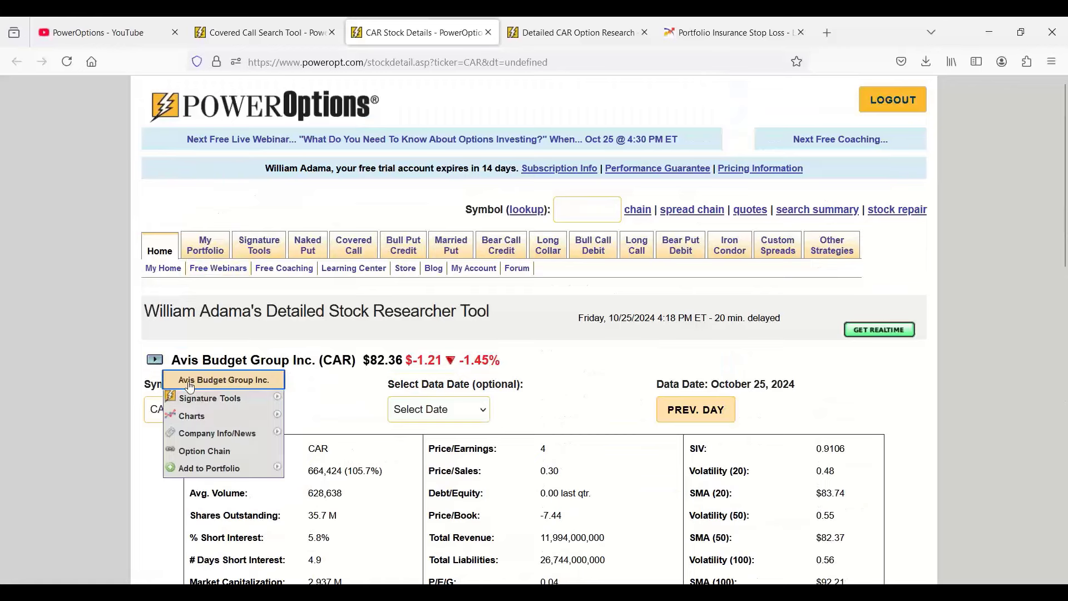
mouse_move(221, 423)
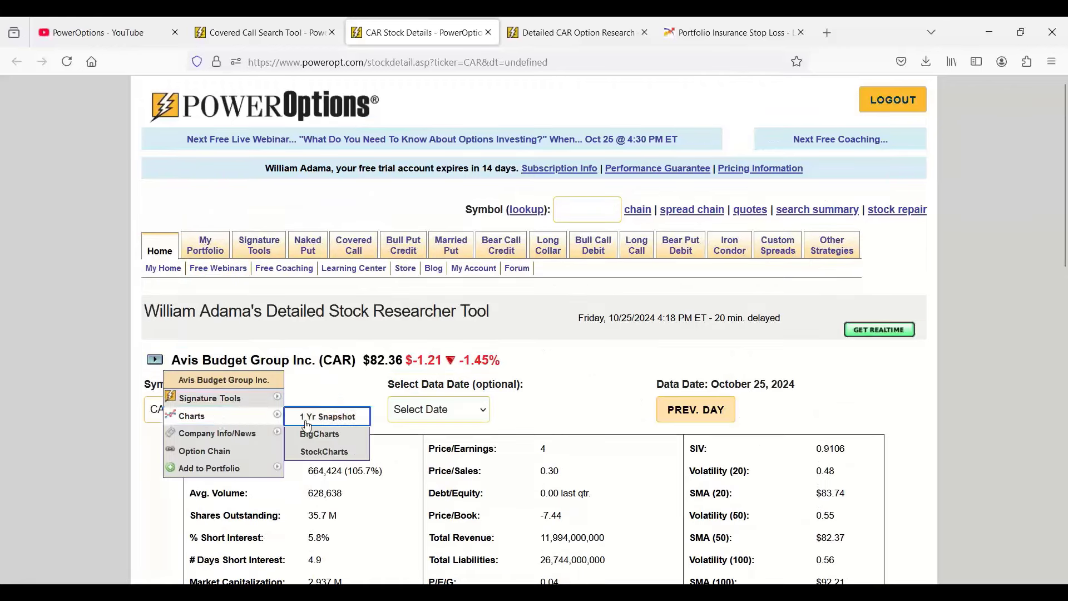
click(330, 439)
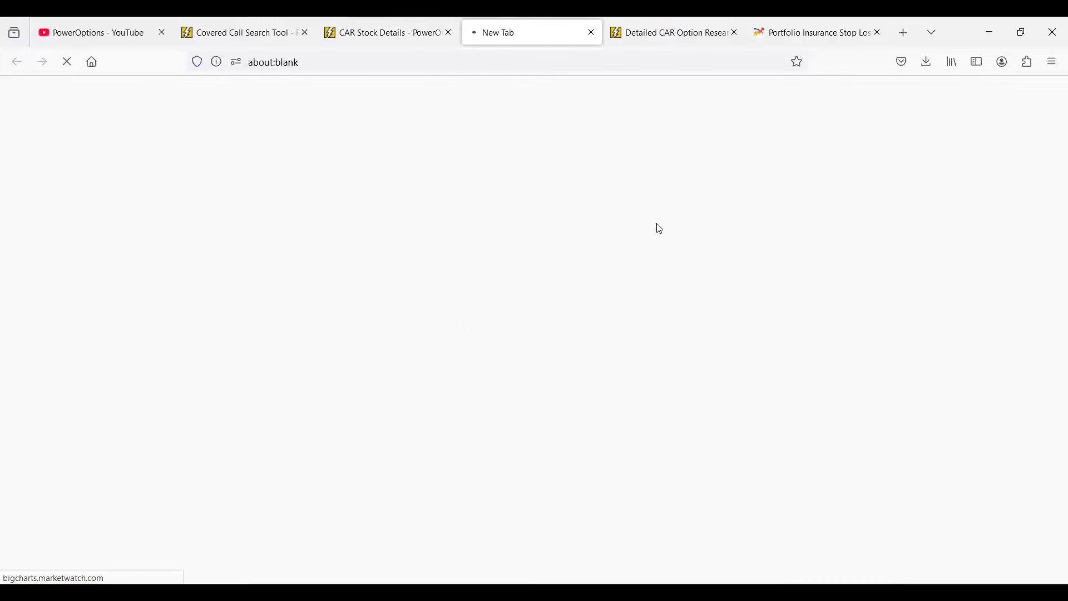
scroll(662, 246, down, 4)
scroll(662, 246, down, 2)
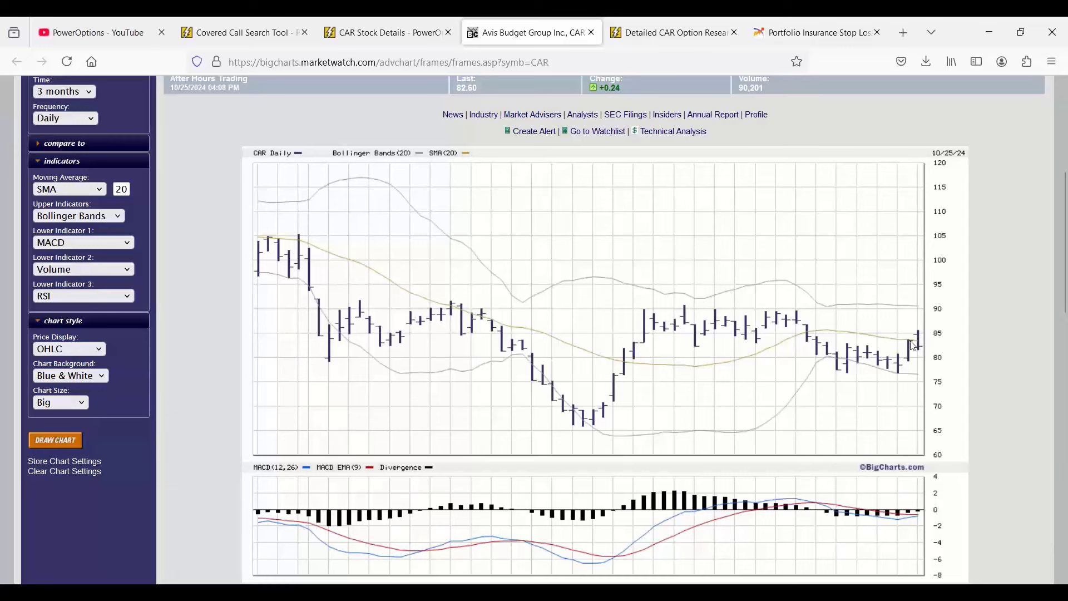
click(591, 34)
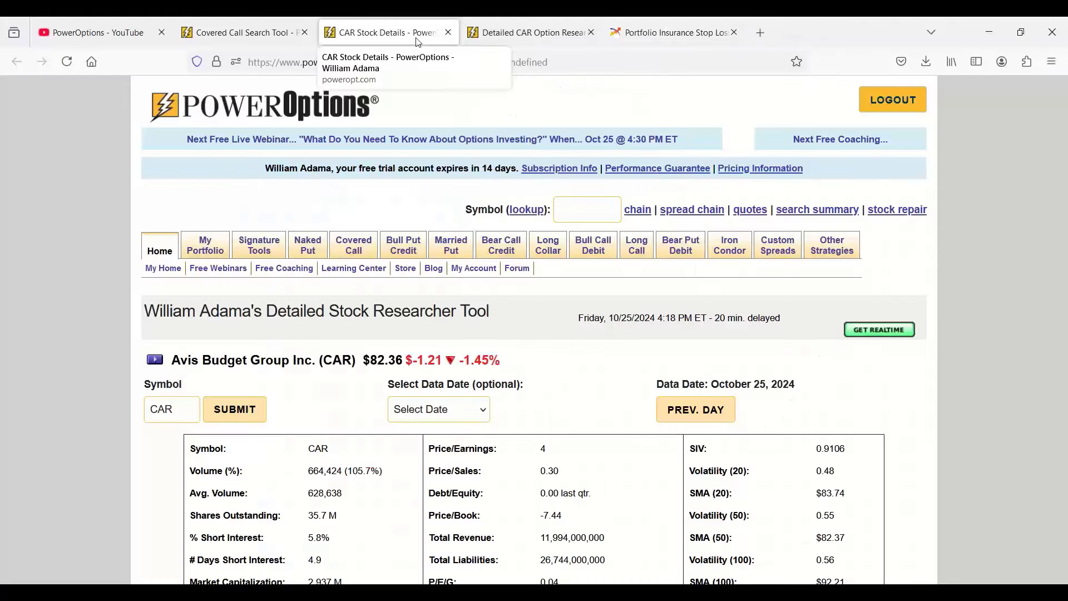
- Check whether the Avis next earnings date is confirmed, and compare it with the first search result's expiration date
scroll(530, 370, down, 5)
drag(643, 417, 685, 422)
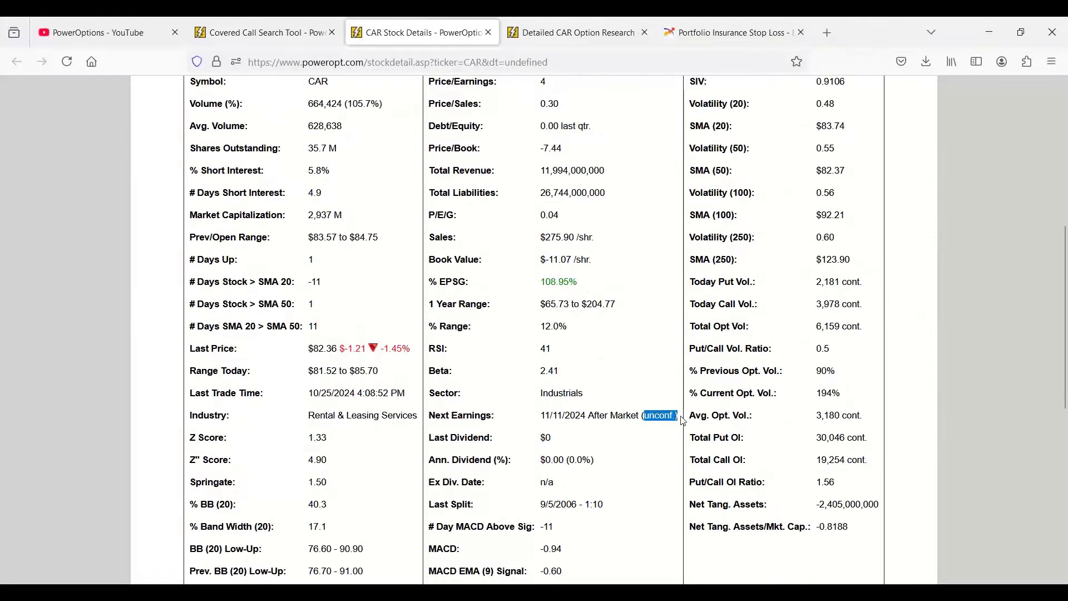
scroll(524, 343, up, 5)
click(244, 33)
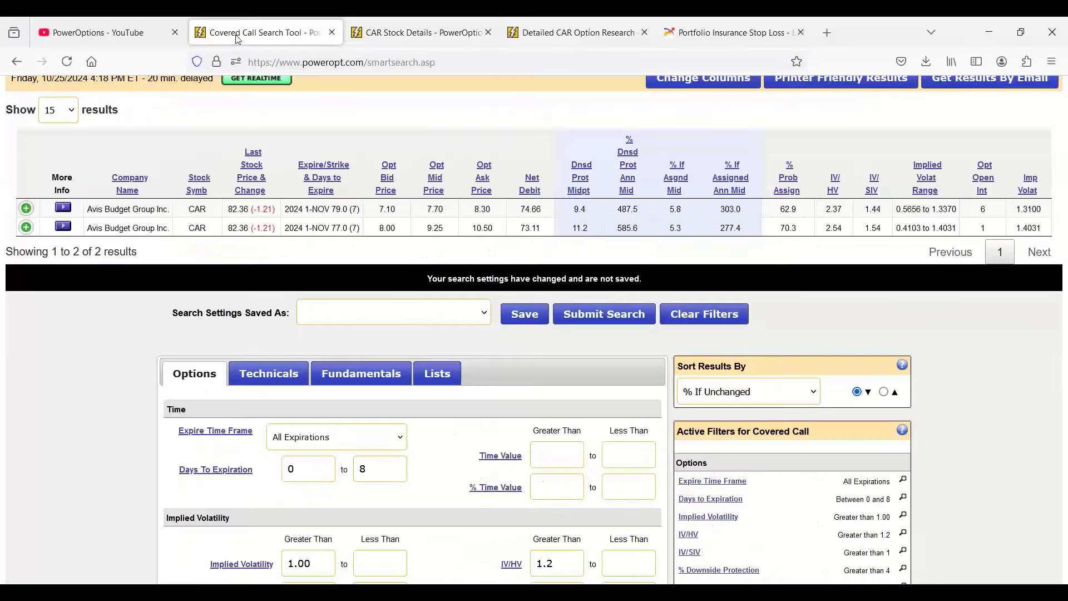
drag(278, 210, 362, 212)
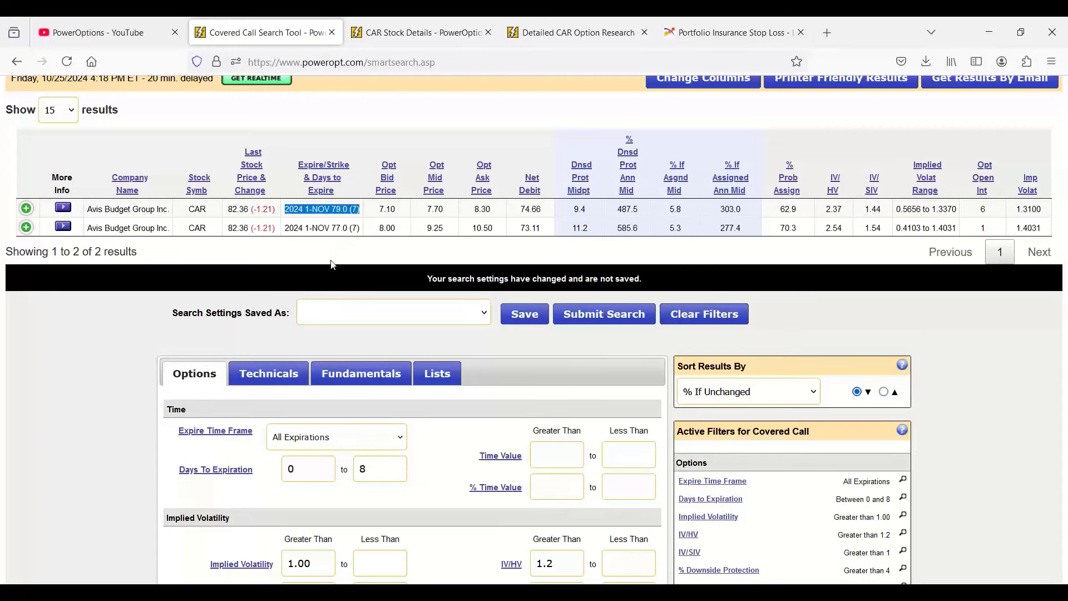
- Remove the minimum Implied Volatility filter and set its maximum to .80
scroll(332, 265, down, 3)
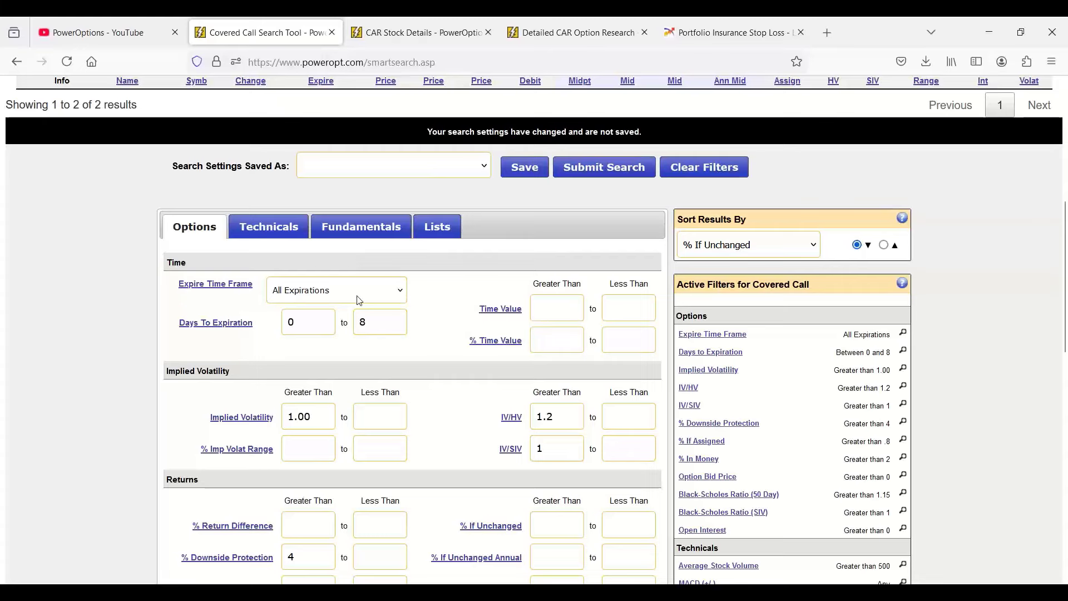
drag(319, 419, 267, 420)
mouse_move(241, 419)
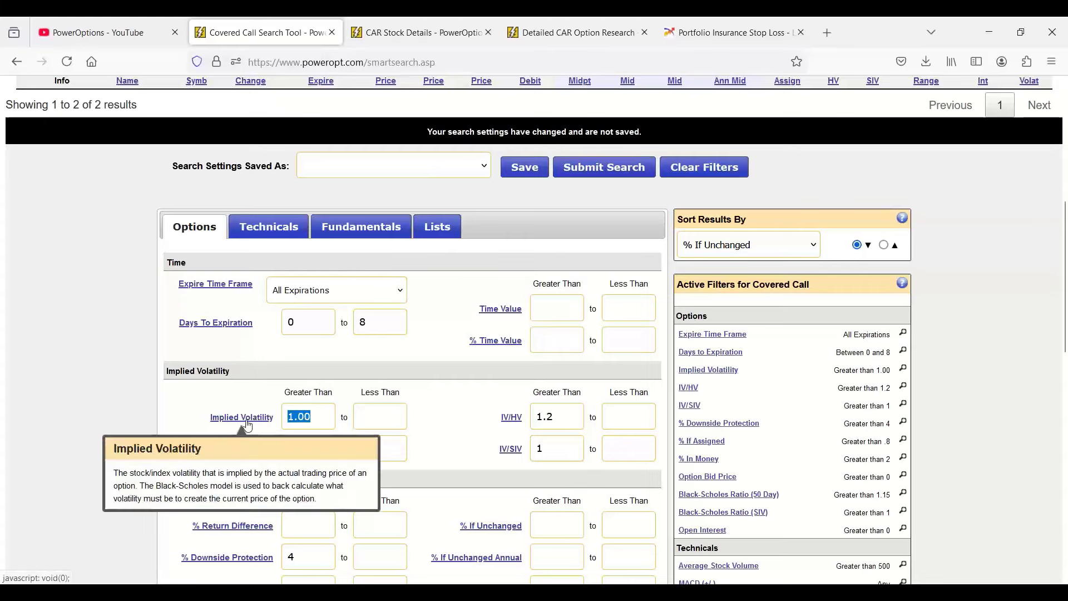
key(BackSpace)
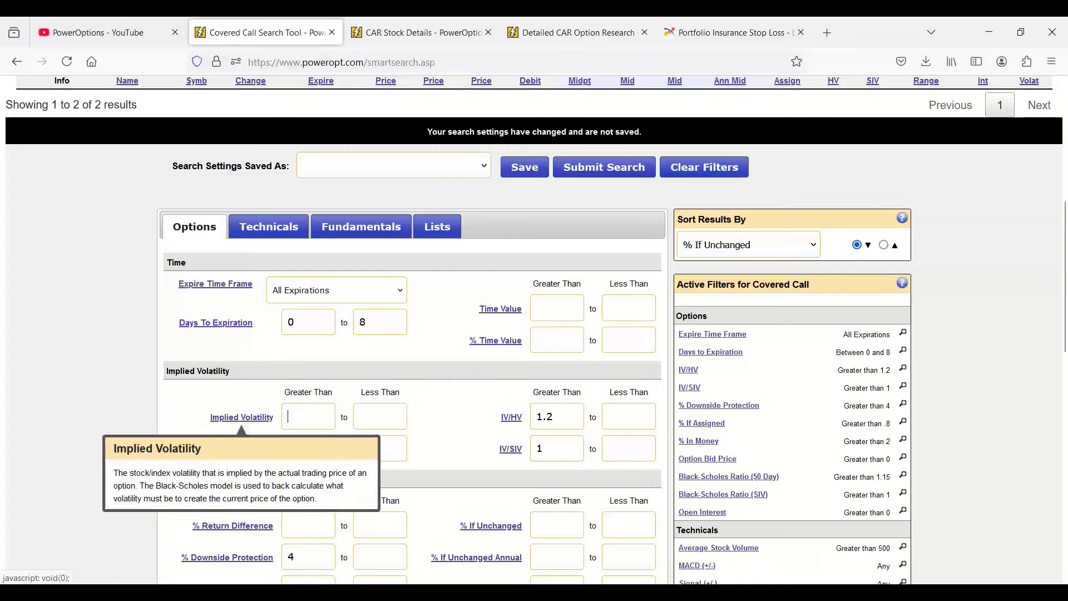
click(378, 418)
text(.80)
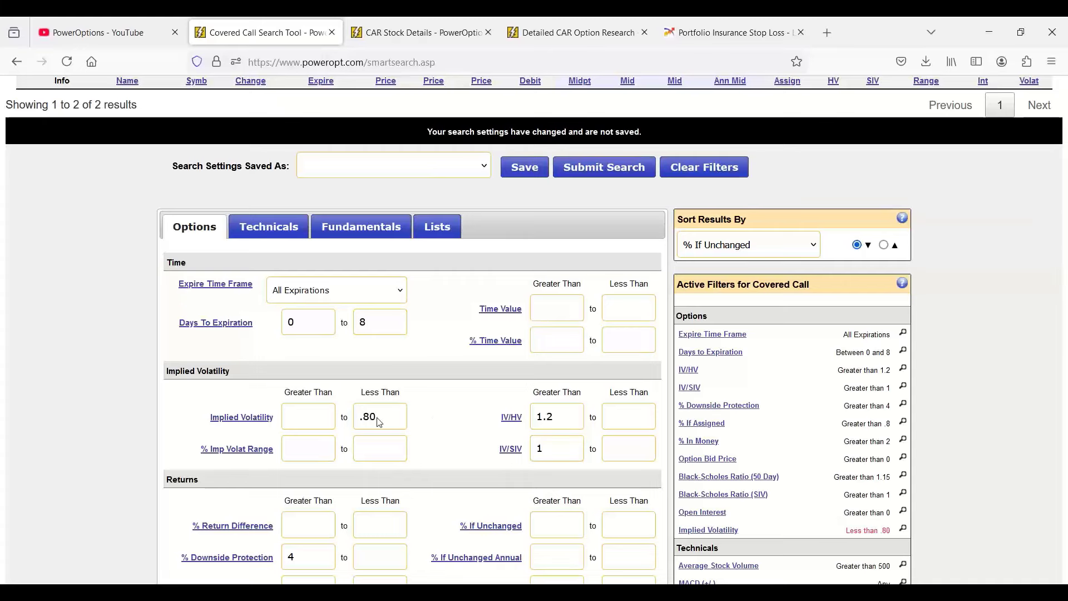
- Clear the minimum IV/HV filter and set its maximum to .9
double_click(566, 420)
key(BackSpace)
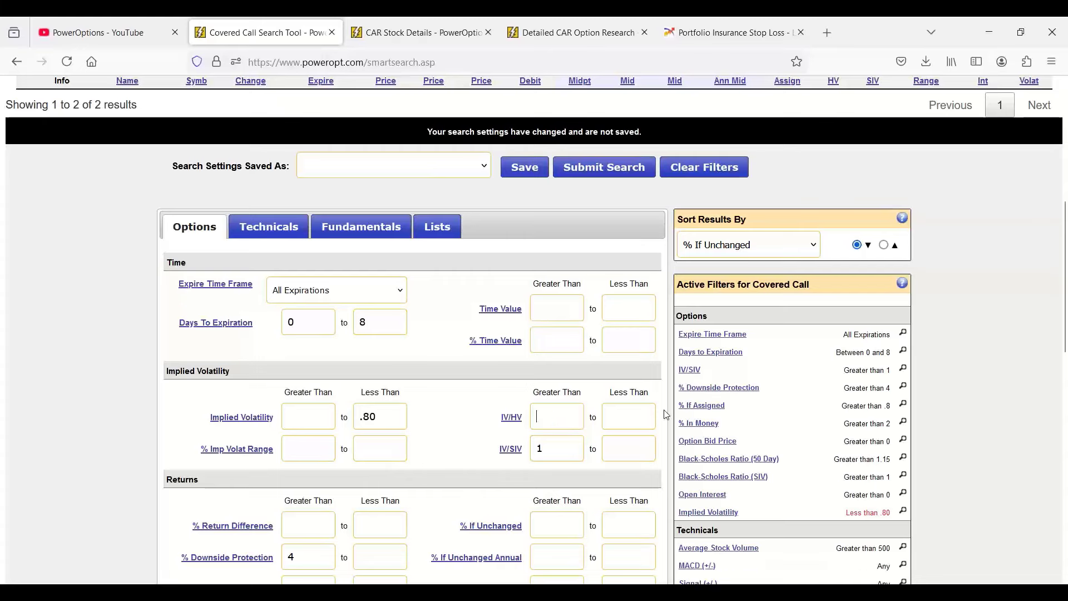
click(635, 416)
text(.9)
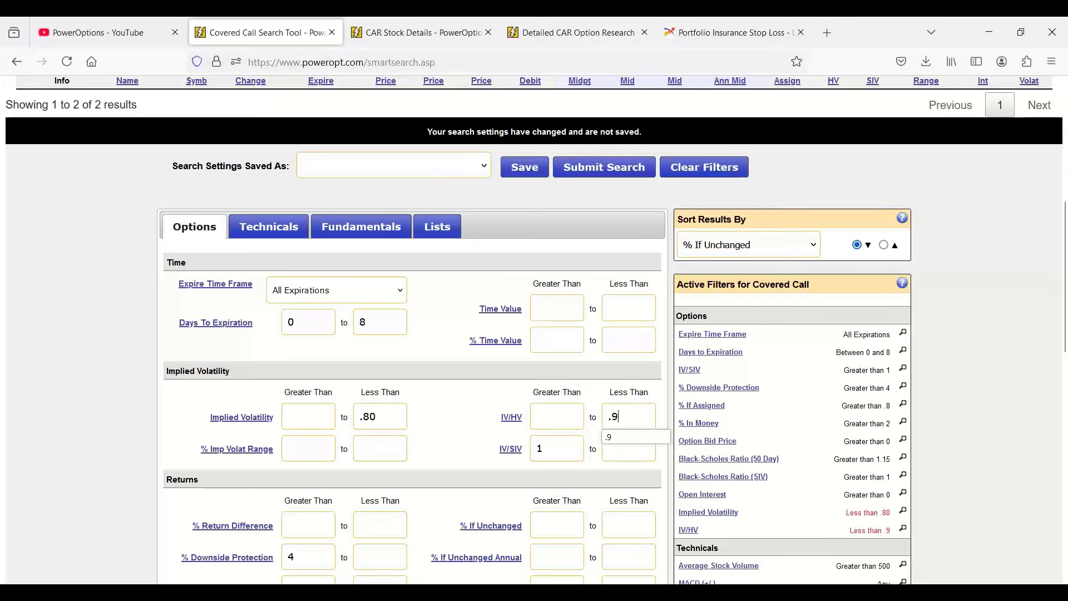
- Restore the minimum IV/HV of 1.2 and minimum Implied Volatility of 1 without maximums, and resubmit the search
drag(622, 416, 596, 418)
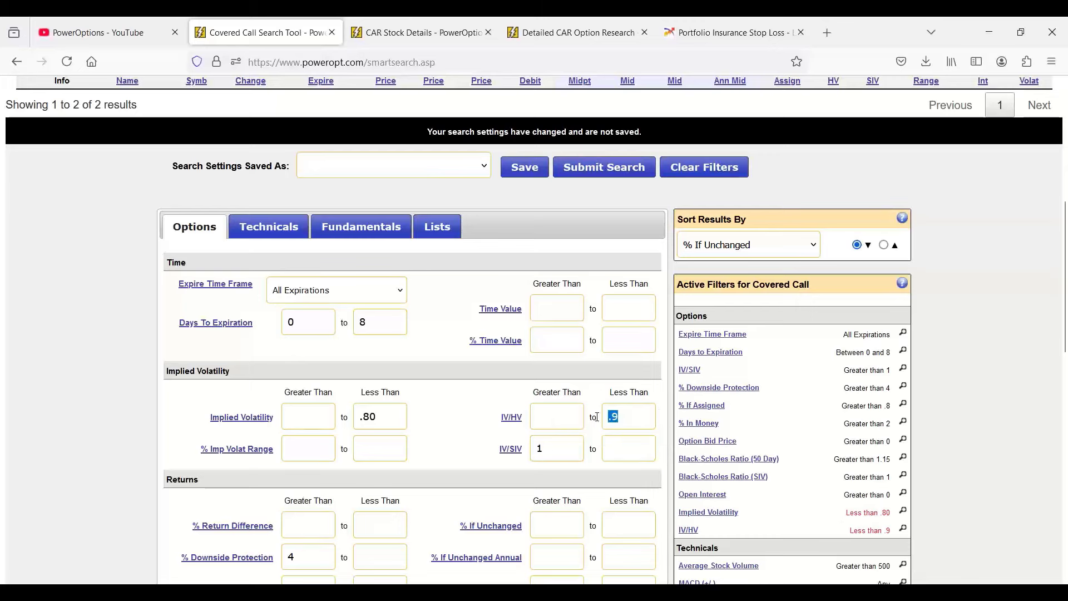
key(BackSpace)
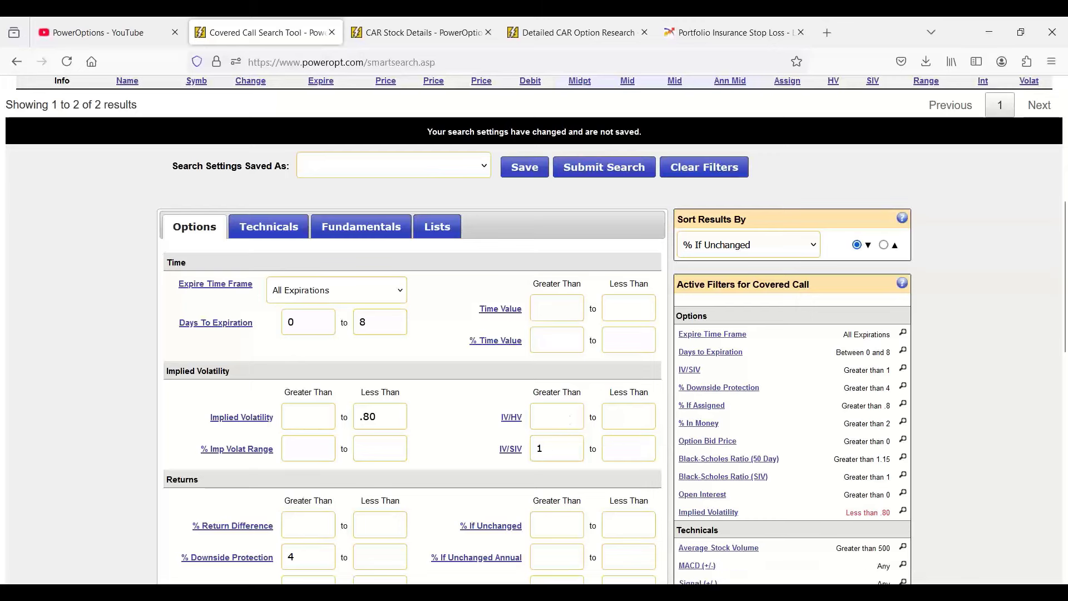
text(1.2)
drag(386, 419, 315, 423)
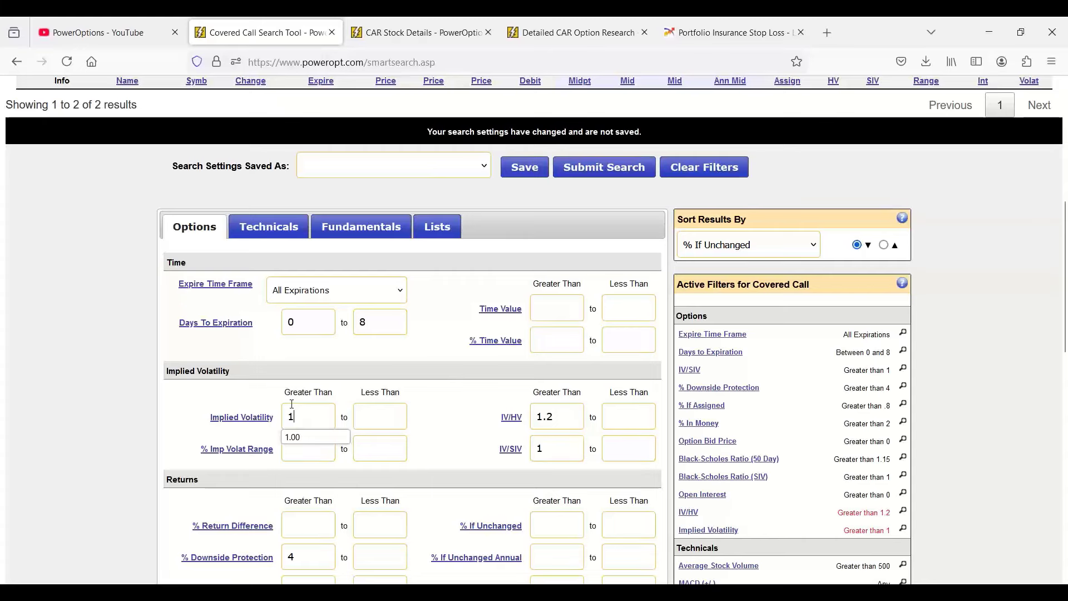
click(601, 173)
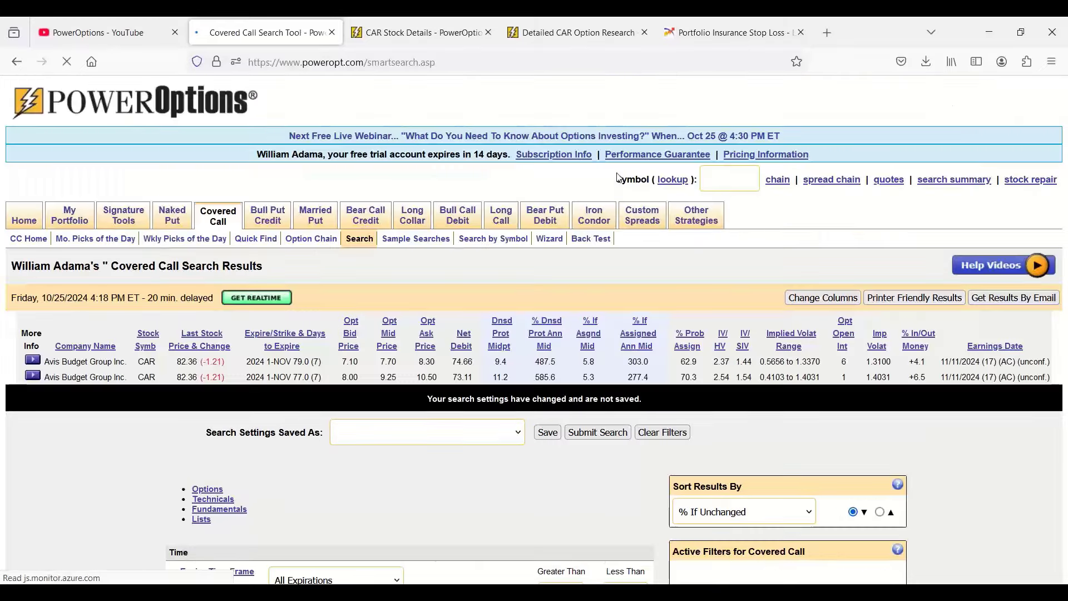
- Review the rerun search results together with the earnings and implied volatility filters, focusing on the minimum IV/HV
scroll(596, 199, down, 10)
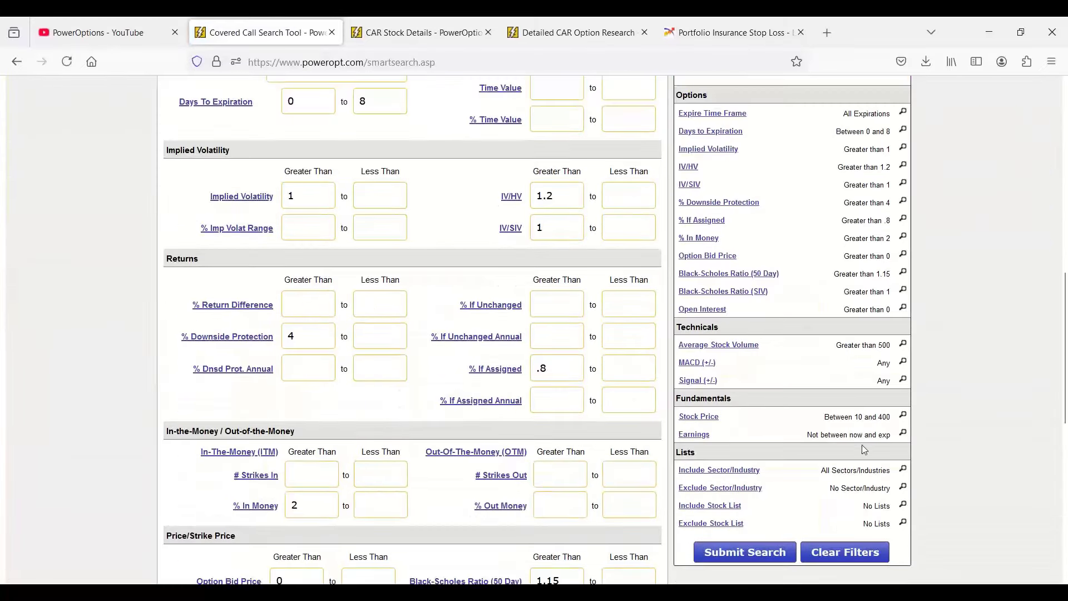
scroll(486, 344, up, 10)
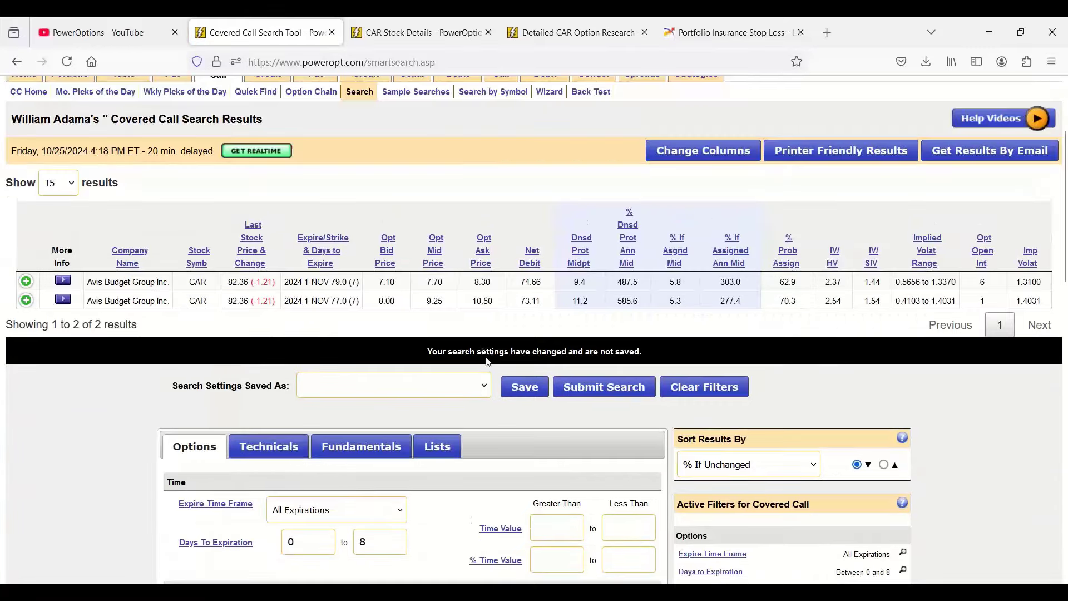
scroll(517, 384, down, 3)
mouse_move(518, 384)
scroll(517, 384, down, 2)
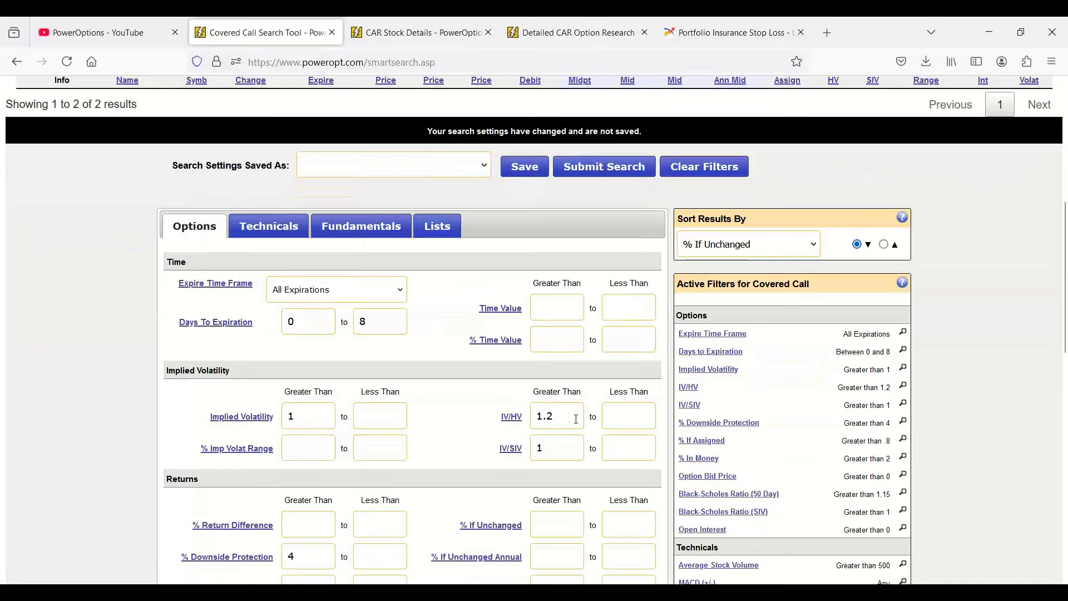
double_click(533, 418)
- Examine the active filters for % Downside Protection, % If Assigned, Black-Scholes Ratio (50 Day) and Average Stock Volume
scroll(453, 395, down, 4)
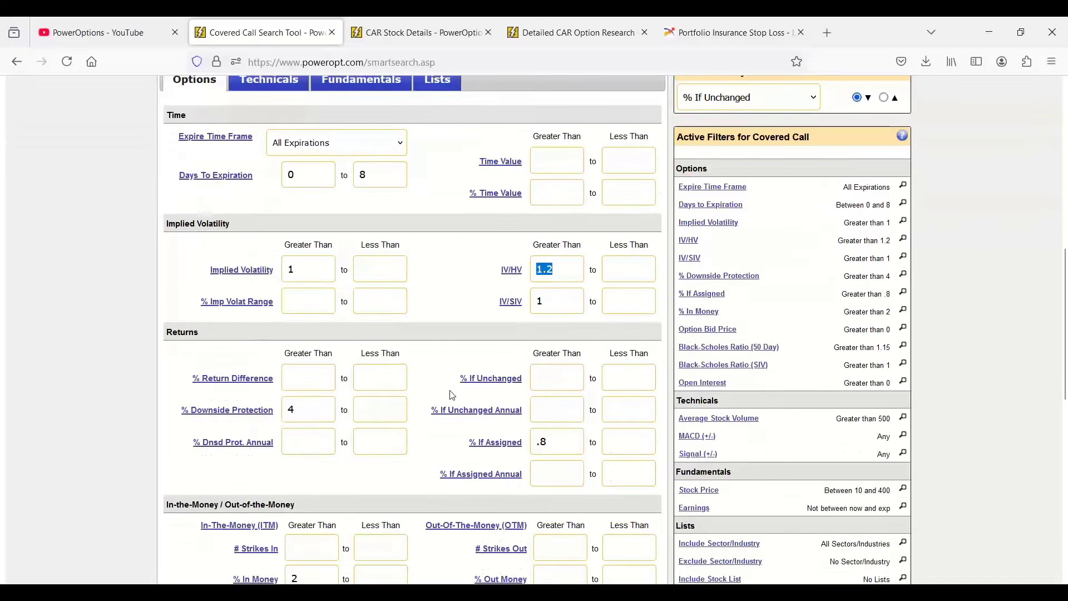
drag(844, 279, 904, 294)
click(854, 296)
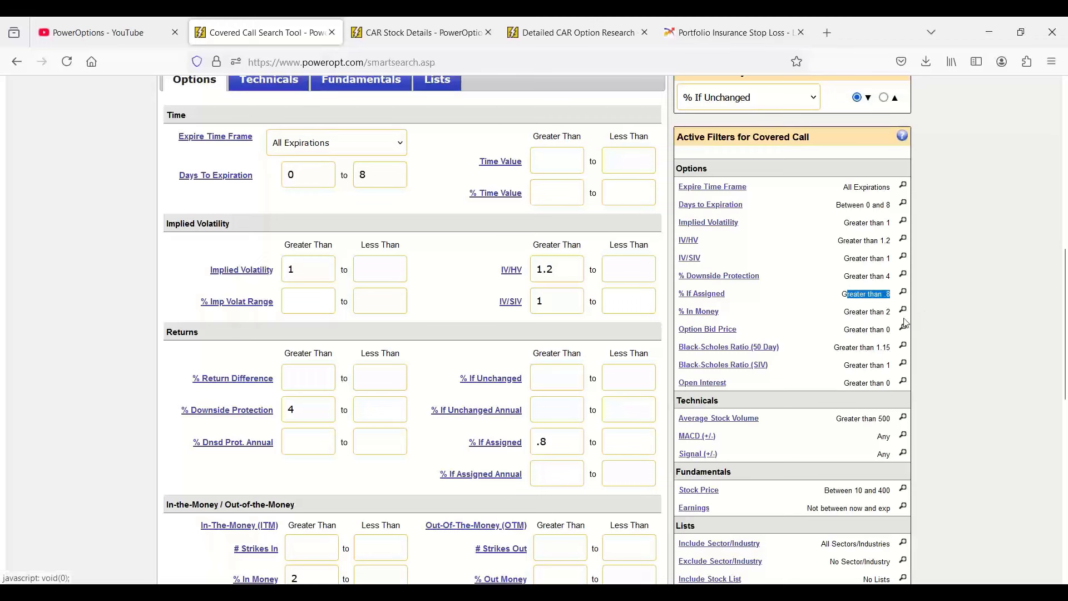
drag(850, 347, 897, 347)
scroll(905, 352, down, 2)
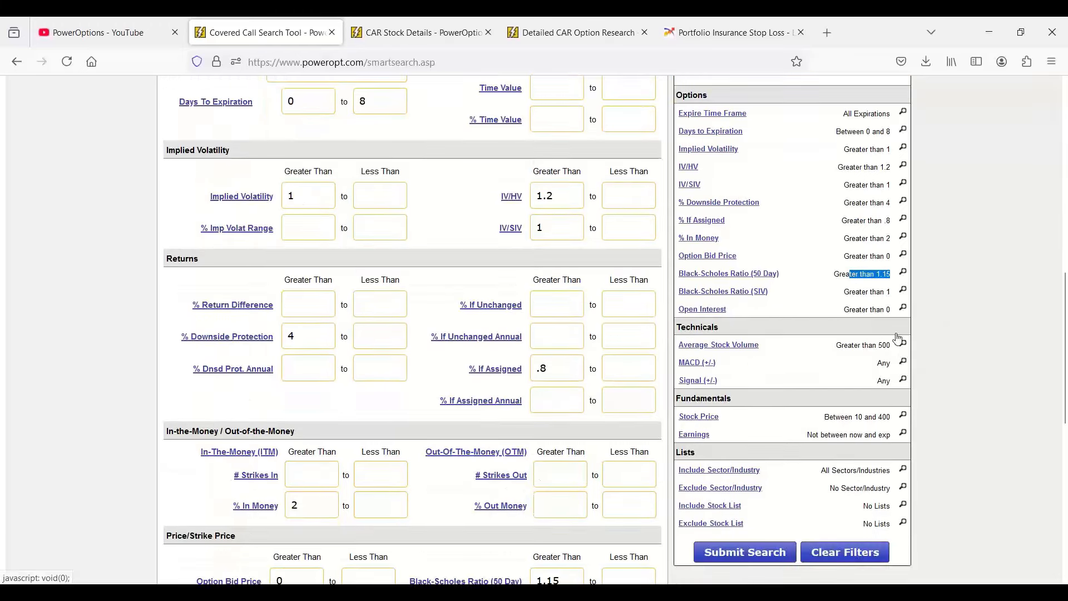
click(884, 268)
drag(832, 348, 894, 346)
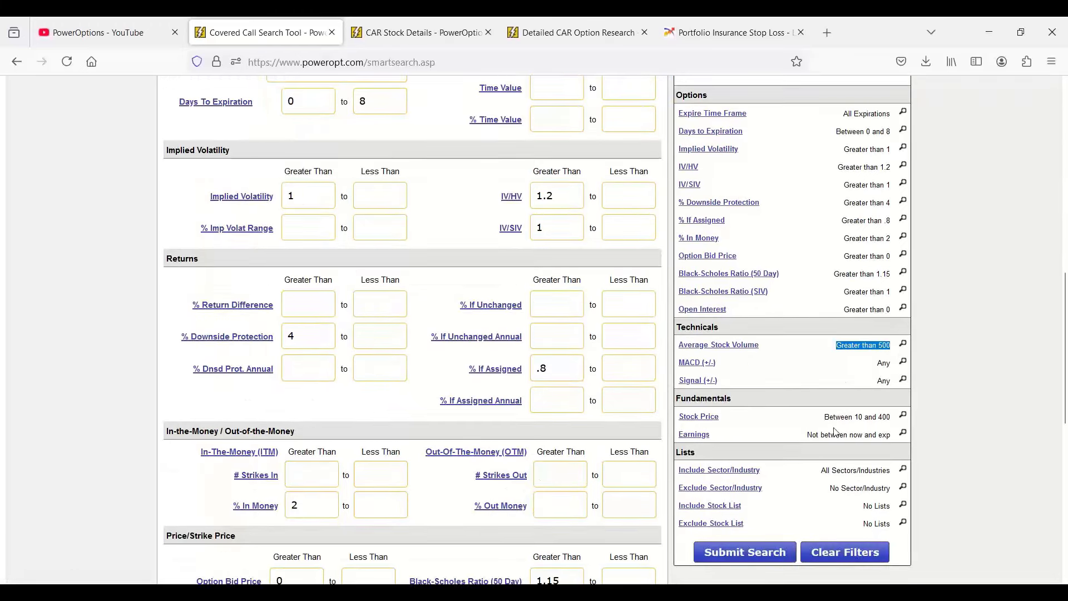